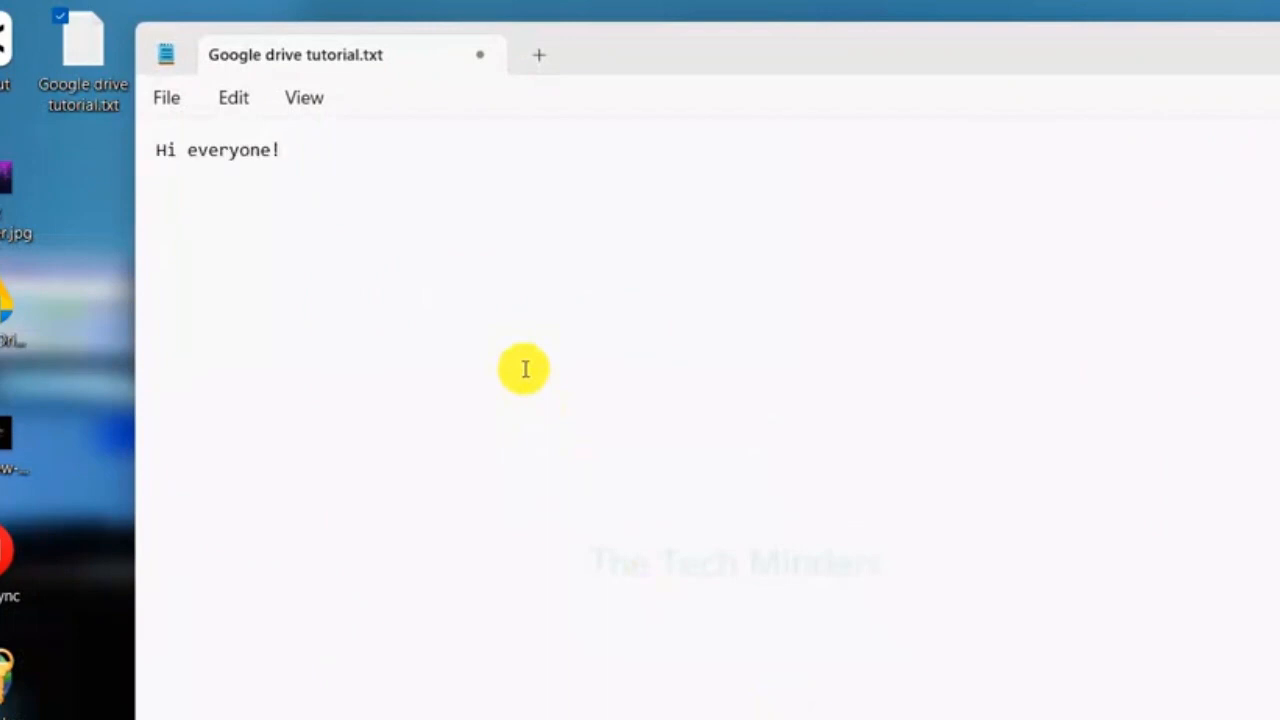
- Write "Welcome to my youtube channel: The Tech Minders" and "I am glad to have you here today." below the greeting
{"action": "key", "text": "BackSpace"}
{"action": "key", "text": "BackSpace"}
{"action": "key", "text": "BackSpace"}
{"action": "key", "text": "BackSpace"}
{"action": "type", "text": "tube channel: The Tech Minders"}
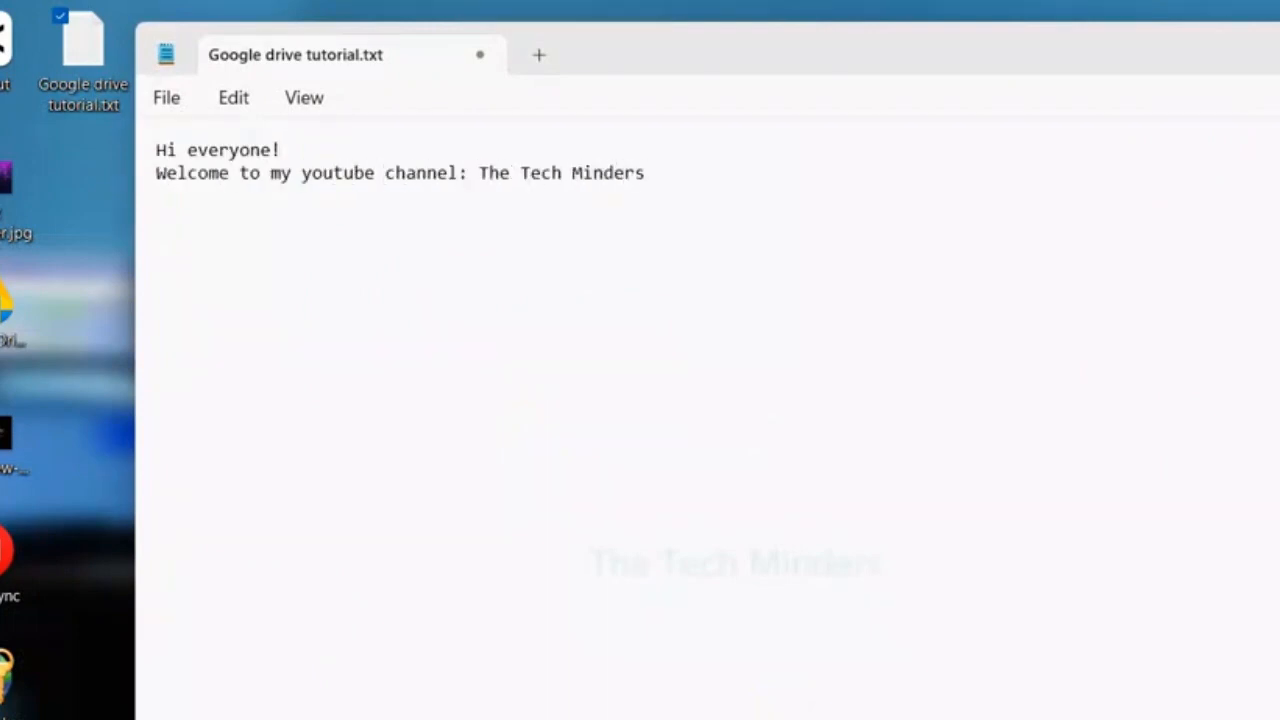
{"action": "type", "text": "I am glad to have you here today."}
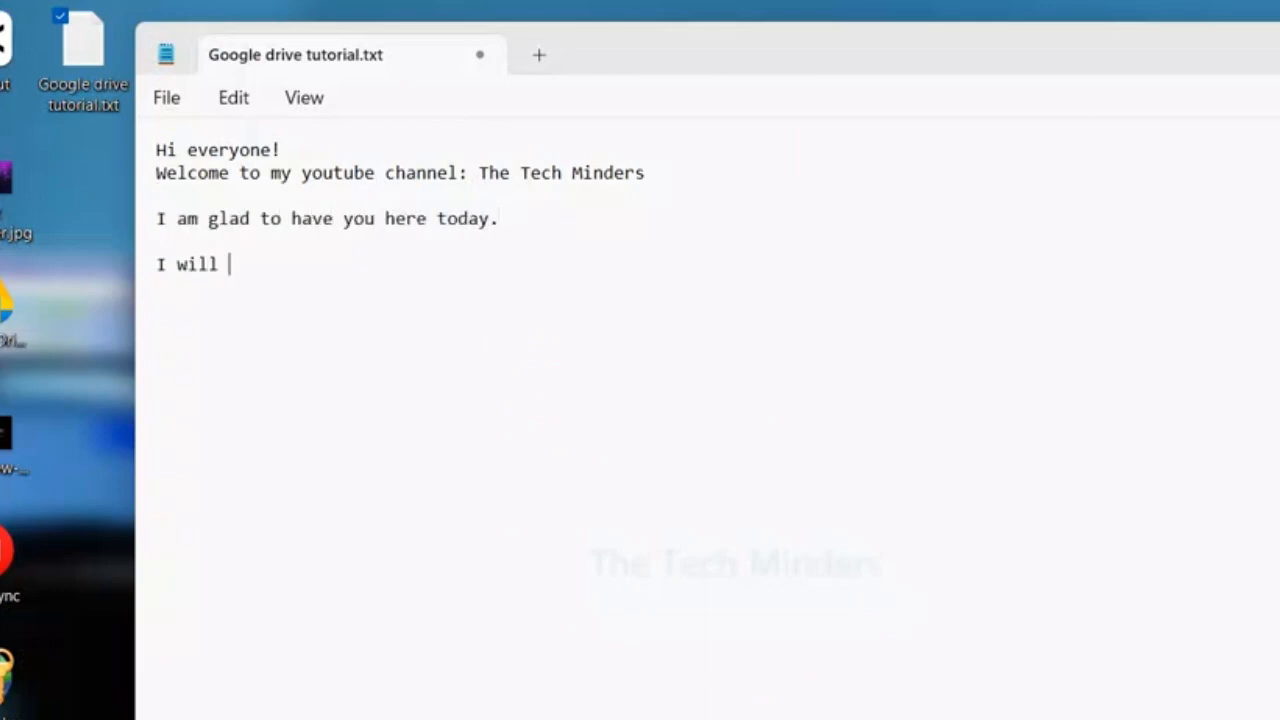
- Complete the line "I will be walking you through syncing your computer files to the cloud via google Virtual drive"
{"action": "type", "text": "be walking you through syncing your computer filles to the cloud via"}
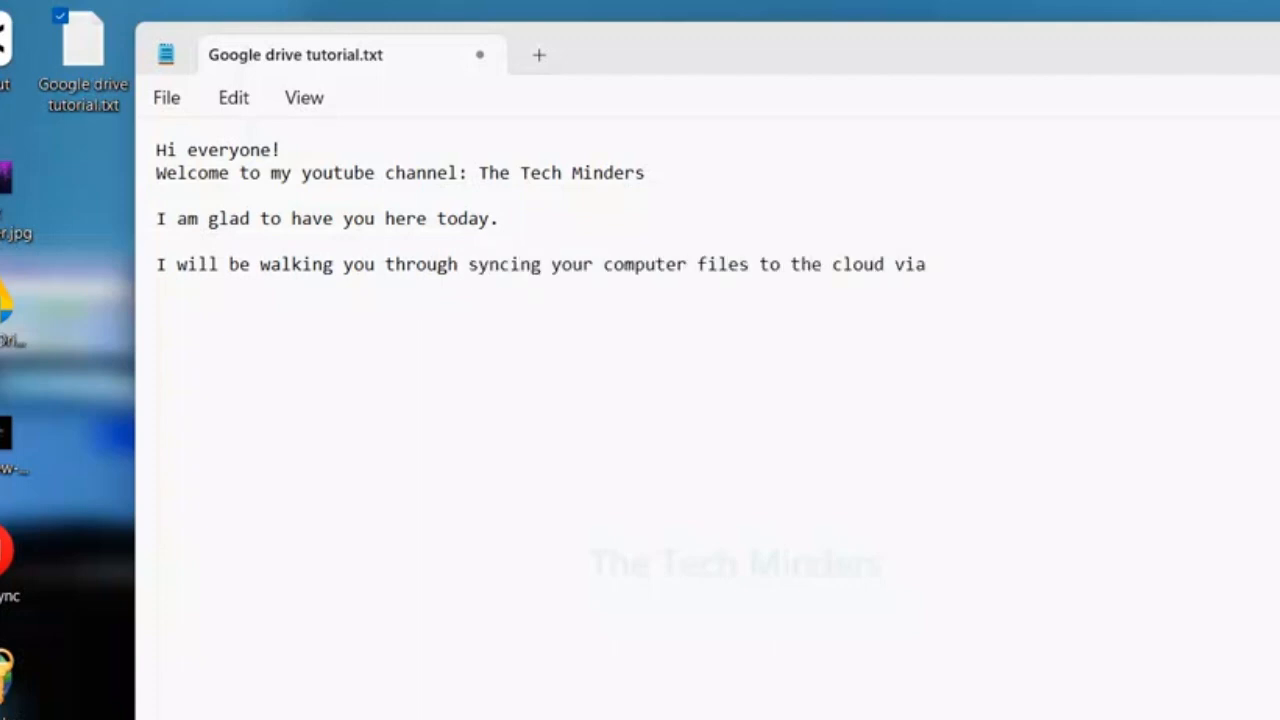
{"action": "type", "text": " google drive"}
{"action": "key", "text": "Left"}
{"action": "key", "text": "Left"}
{"action": "key", "text": "Left"}
{"action": "key", "text": "Left"}
{"action": "key", "text": "Left"}
{"action": "type", "text": "Virtual drive"}
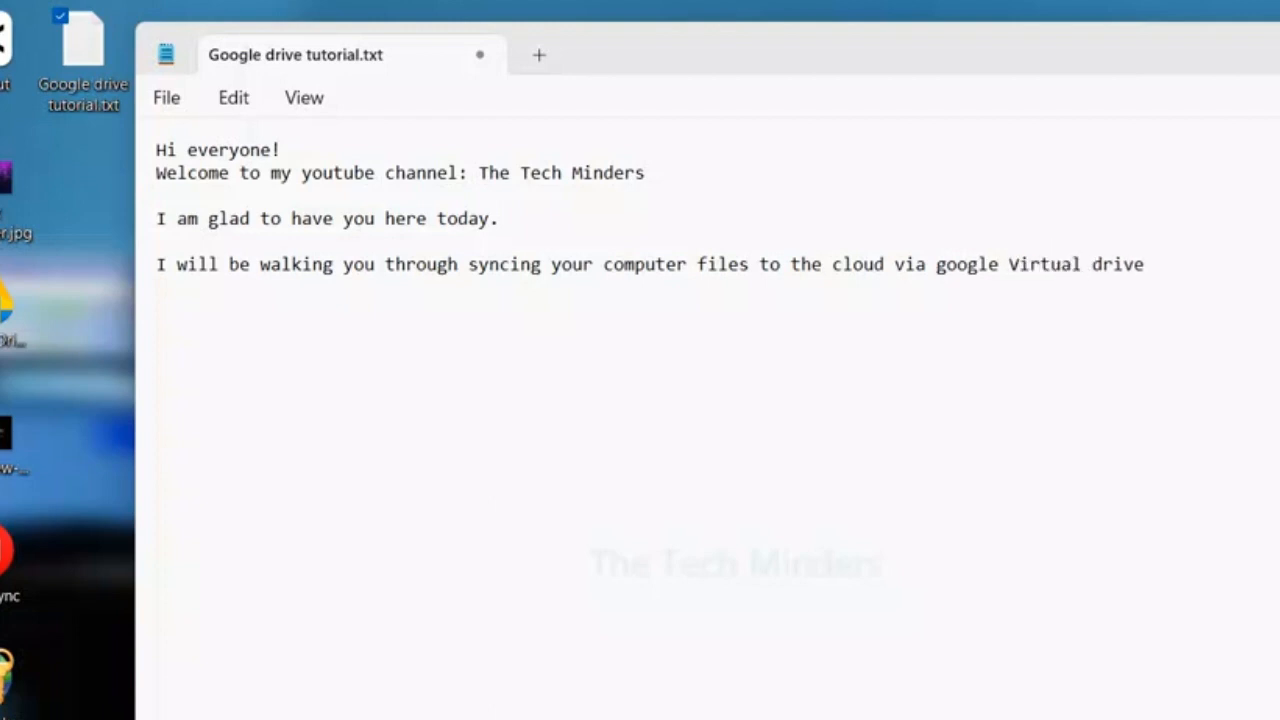
- Add the line "We will be doing the following:" and list item "1. Downloading and installing the Google Virtual Drive"
{"action": "type", "text": ".  We will be doing the "}
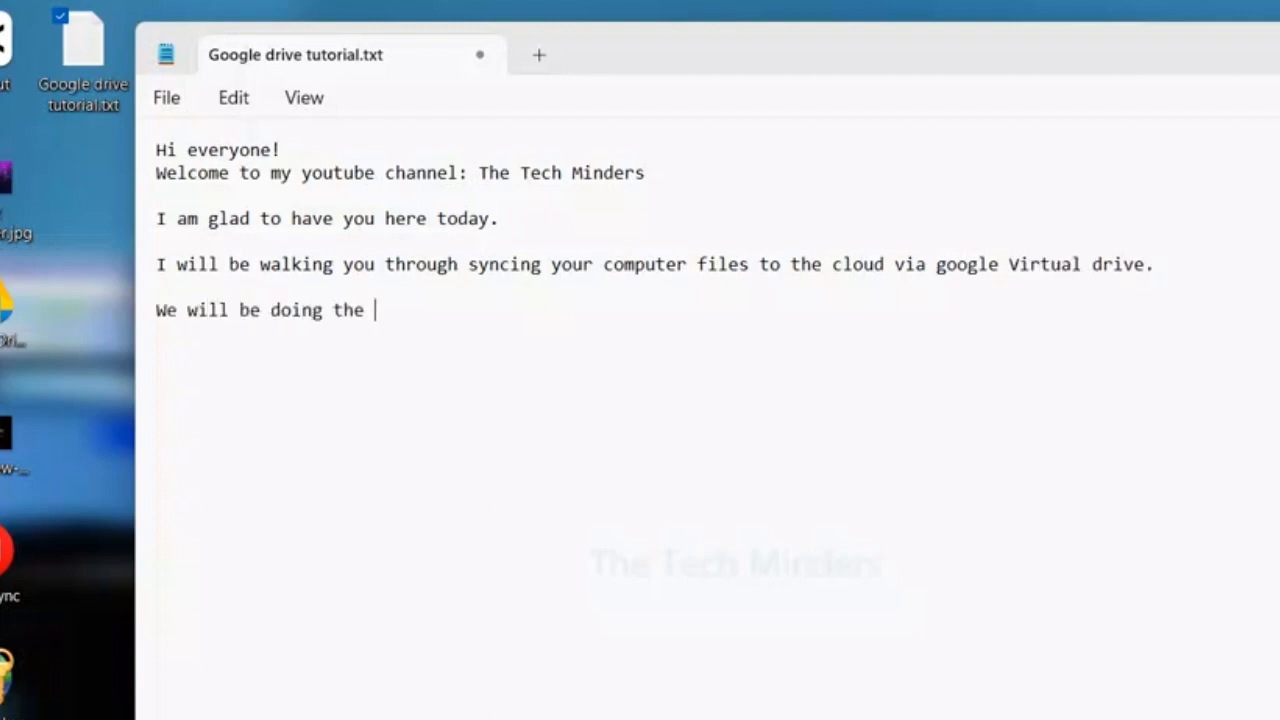
{"action": "type", "text": "following:"}
{"action": "key", "text": "Return"}
{"action": "key", "text": "Return"}
{"action": "type", "text": "1. Downloading and installing the Google Virtual Dri"}
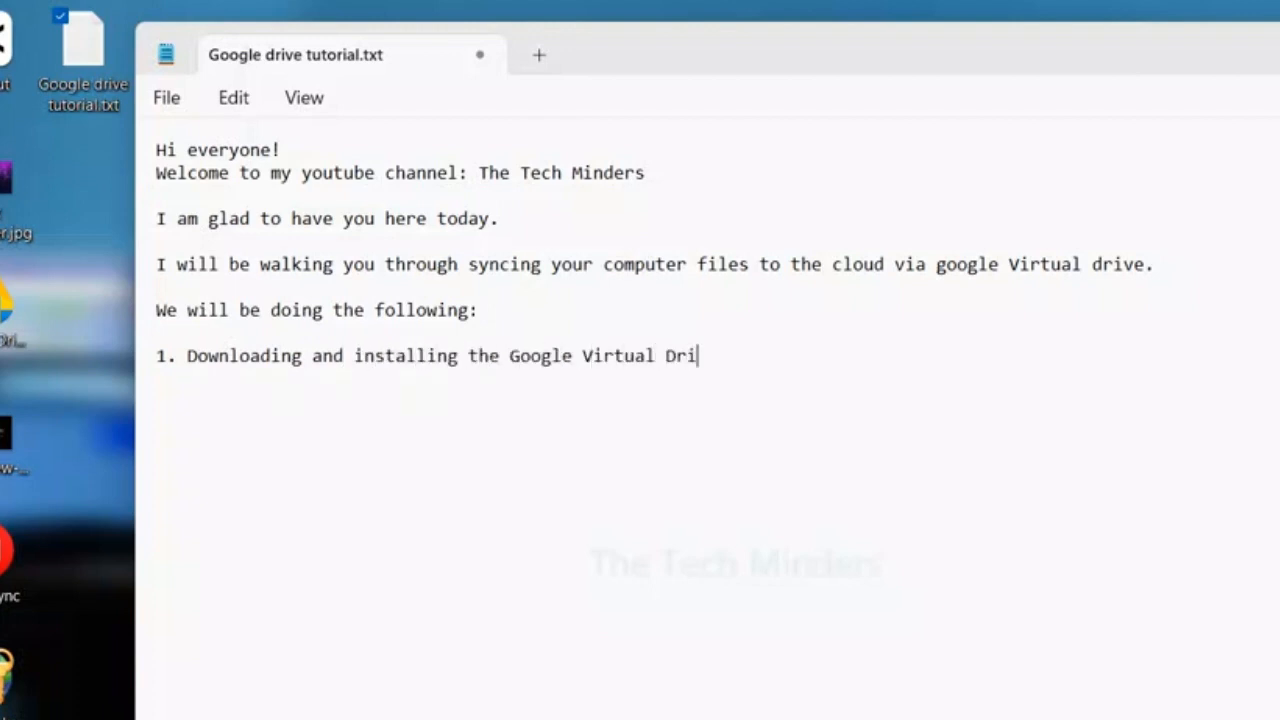
{"action": "type", "text": "ve"}
{"action": "key", "text": "Return"}
- Add the list item "2. We will be setting up a gmail account"
{"action": "type", "text": "2. We will be setting u t"}
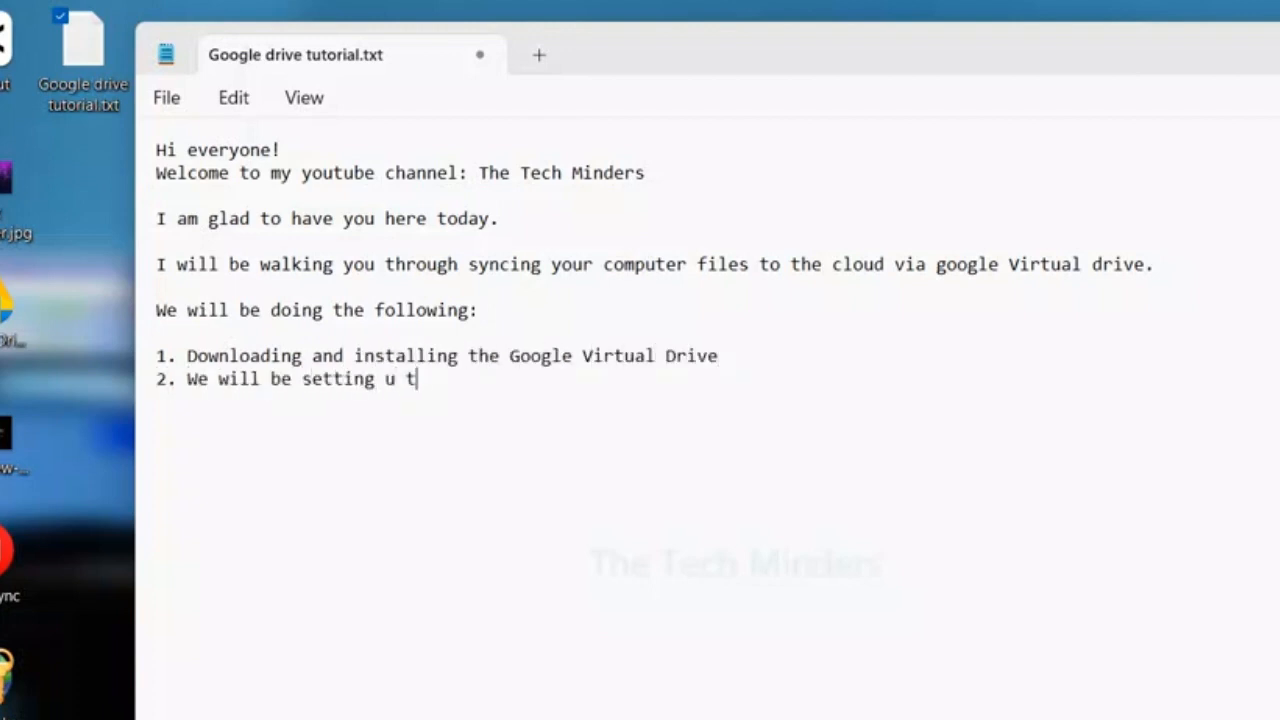
{"action": "key", "text": "BackSpace"}
{"action": "key", "text": "BackSpace"}
{"action": "type", "text": "p an"}
{"action": "key", "text": "BackSpace"}
{"action": "type", "text": "gmail account"}
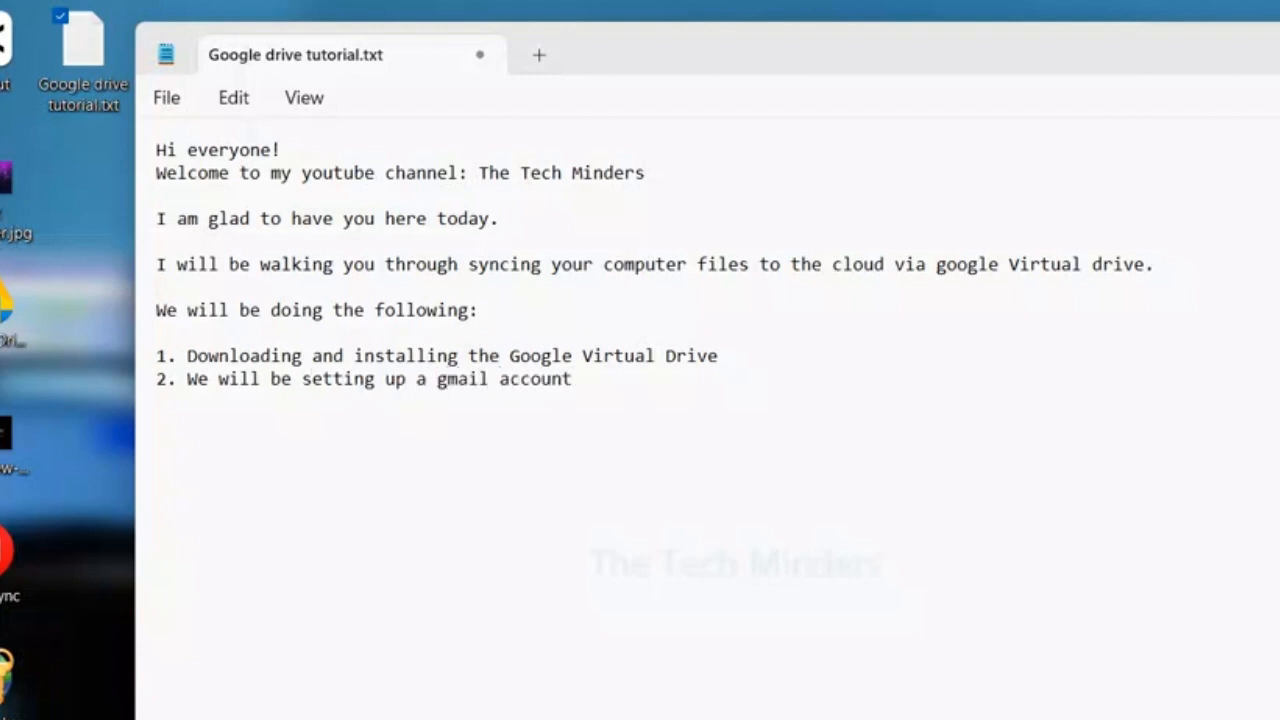
- Add the list item "3. We will be pointing specific folder to be sync automatically to the Google drive."
{"action": "type", "text": " 3. We will be pointing "}
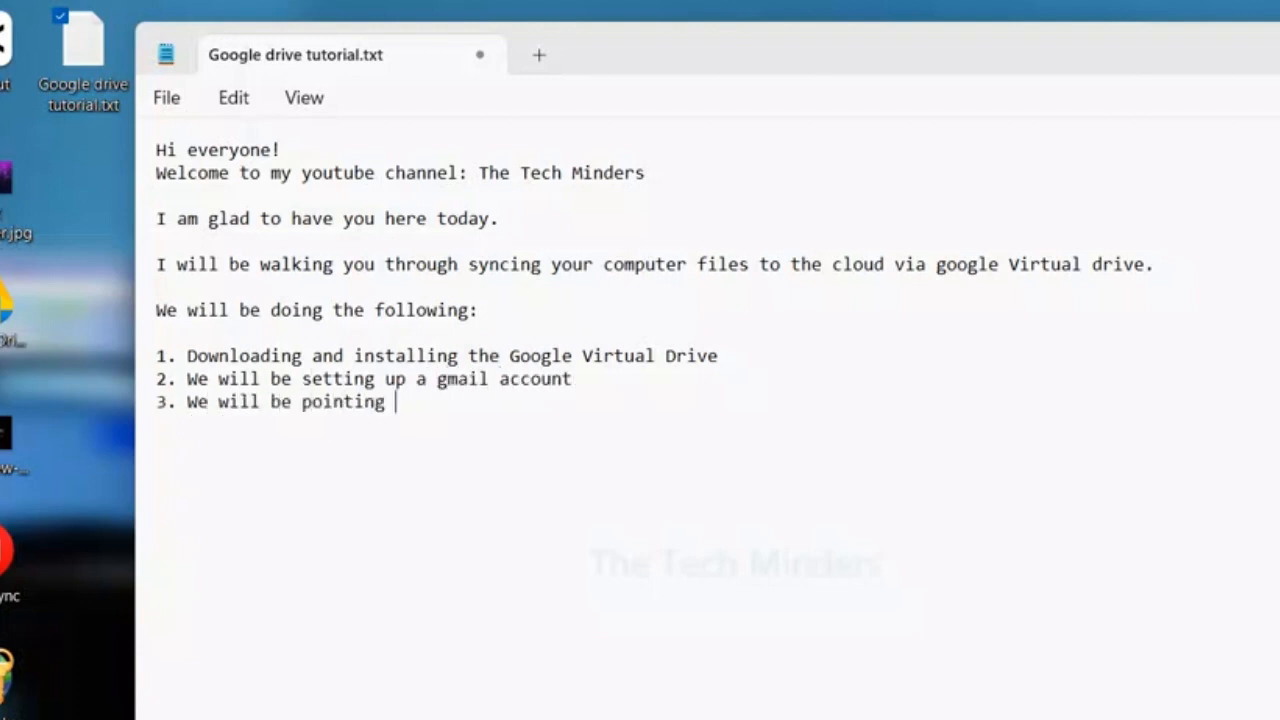
{"action": "type", "text": "specific folder to"}
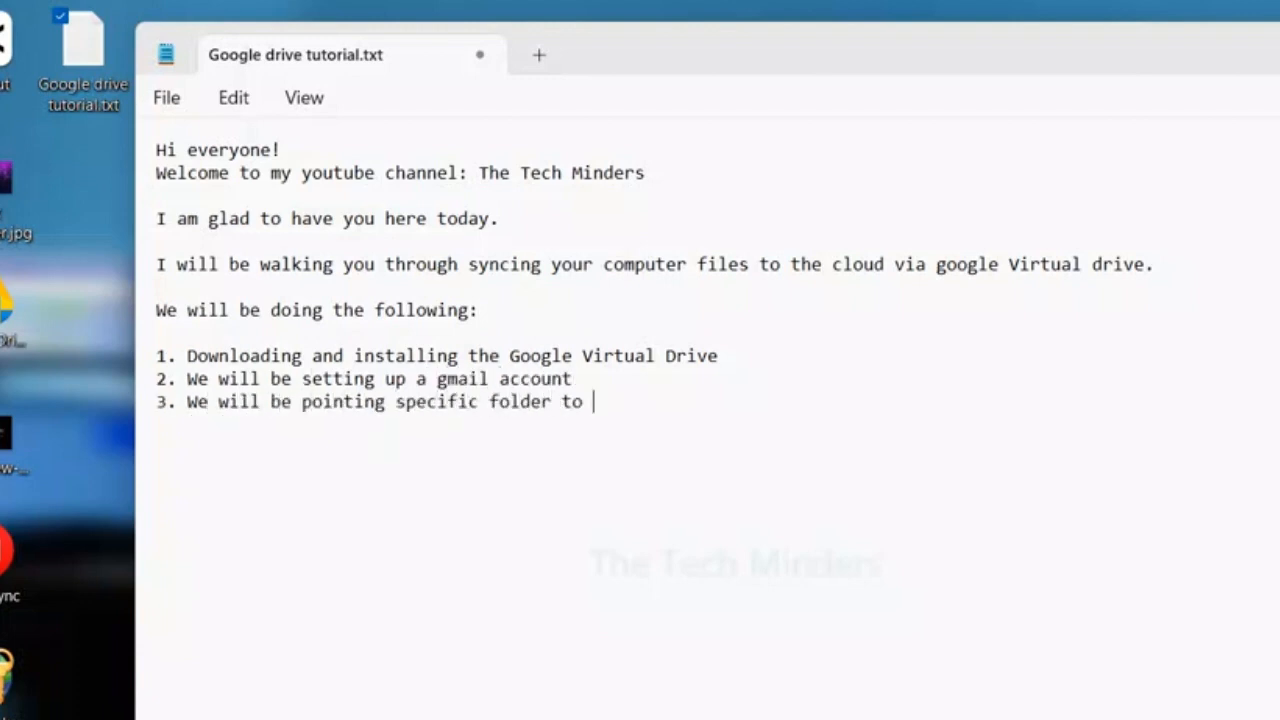
{"action": "type", "text": " be sync automatically "}
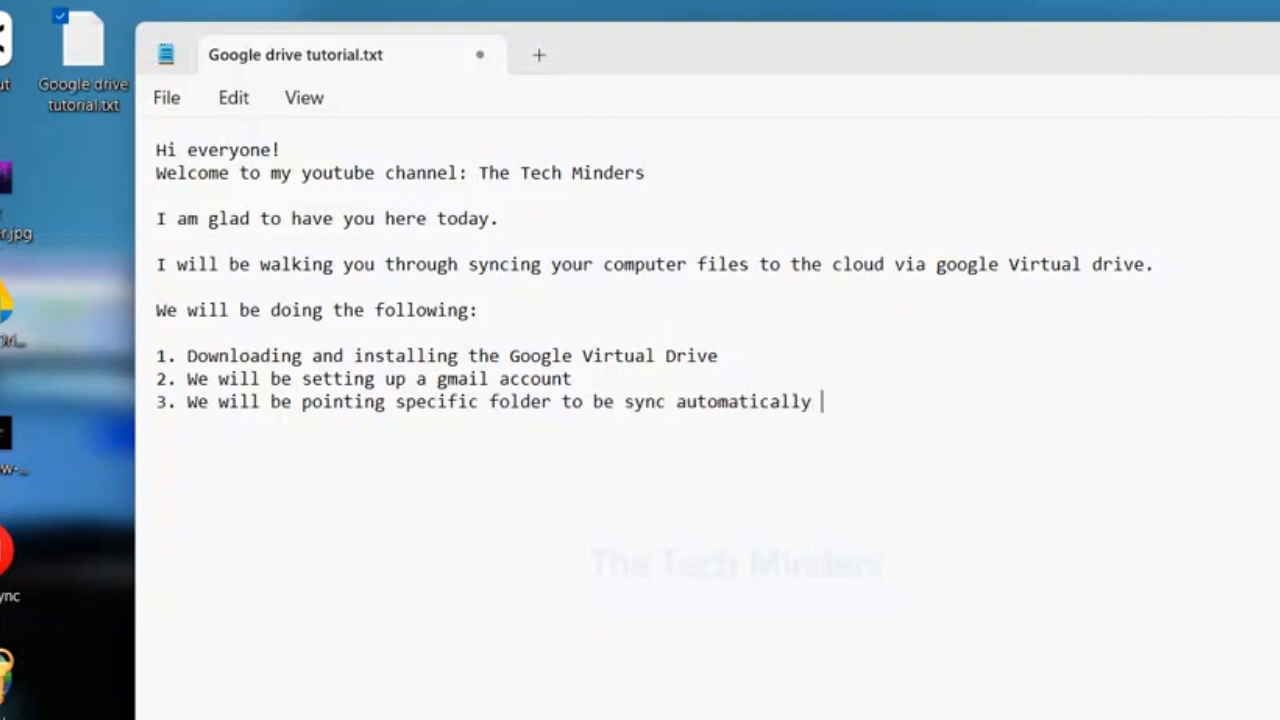
{"action": "type", "text": "to the Google drive."}
{"action": "key", "text": "Return"}
- Add "4. We will b e testing/demostrating how files dropped in the synced folder will get to the web broswer google drive folder." and "Lets get started!"
{"action": "type", "text": "4. We will b e "}
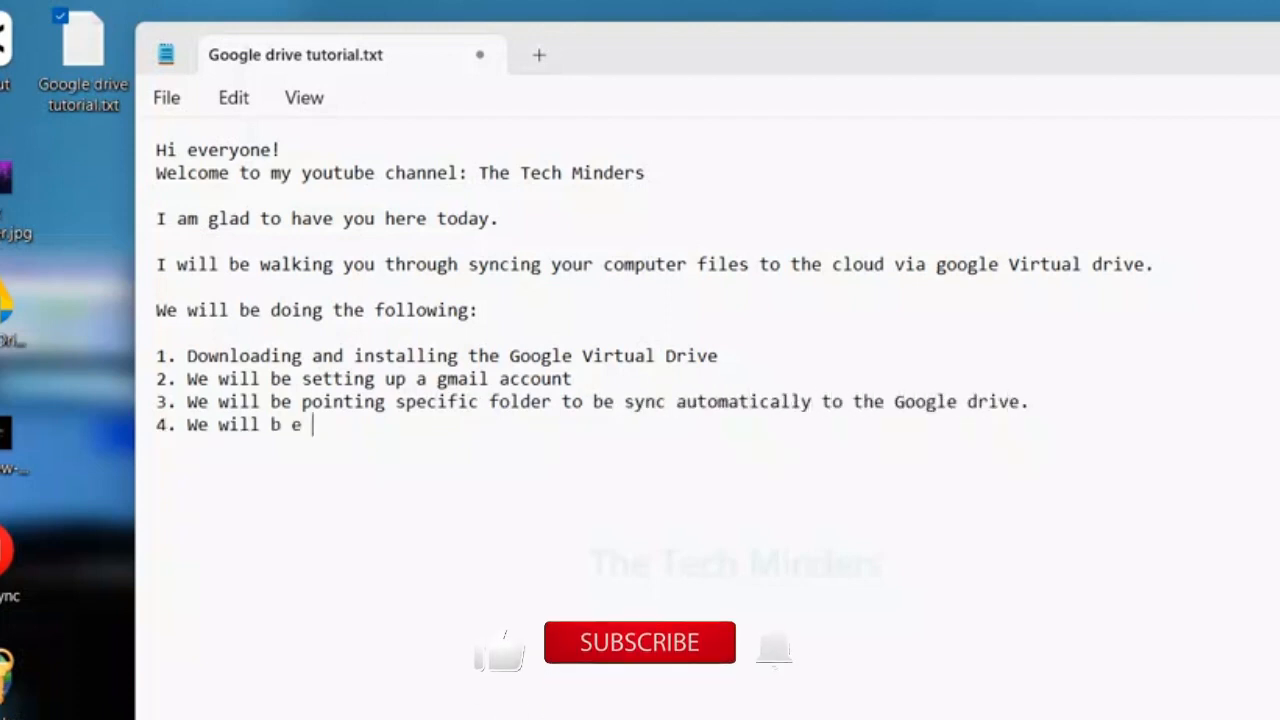
{"action": "type", "text": "testing/demostrating how files"}
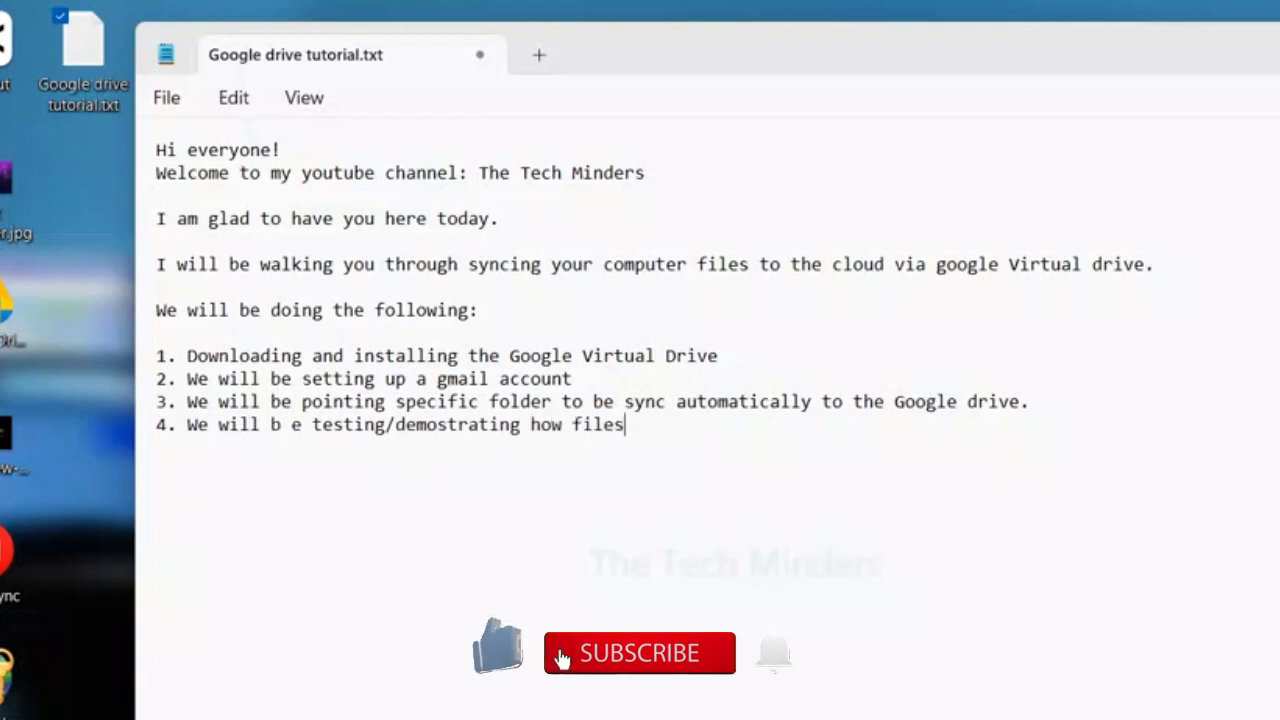
{"action": "type", "text": " dropped in the synced folder"}
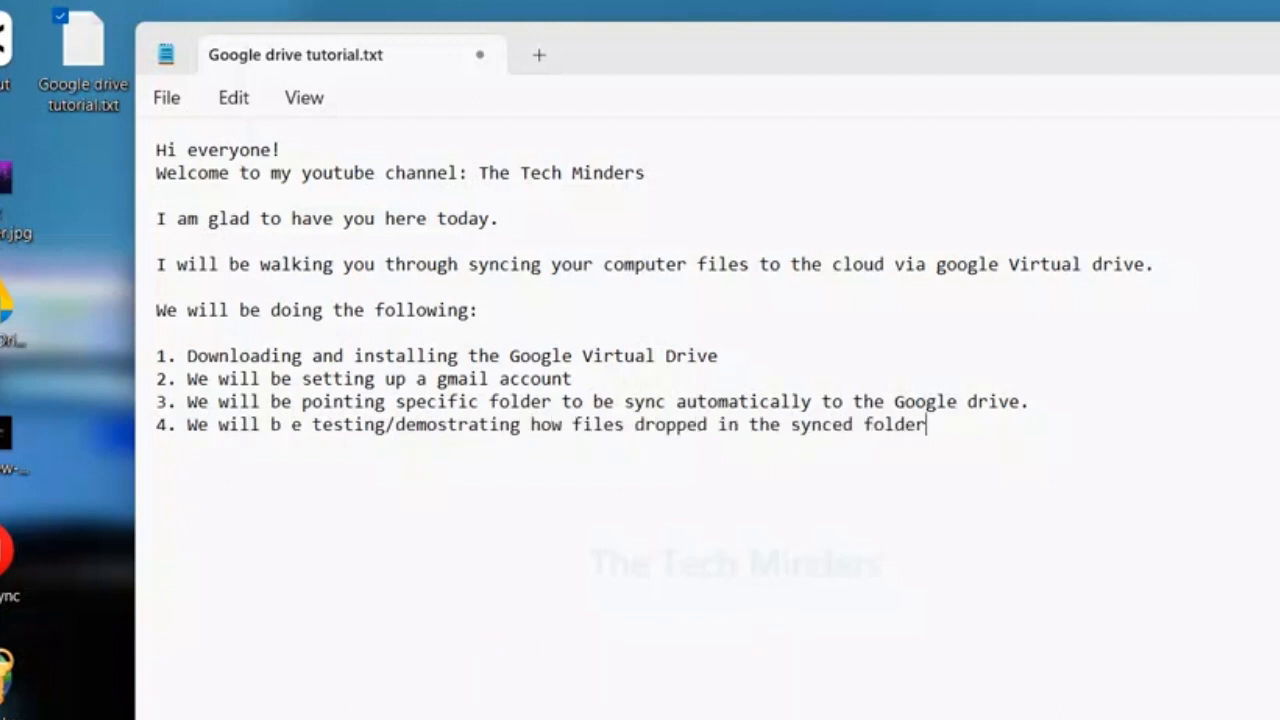
{"action": "type", "text": " will get to the web"}
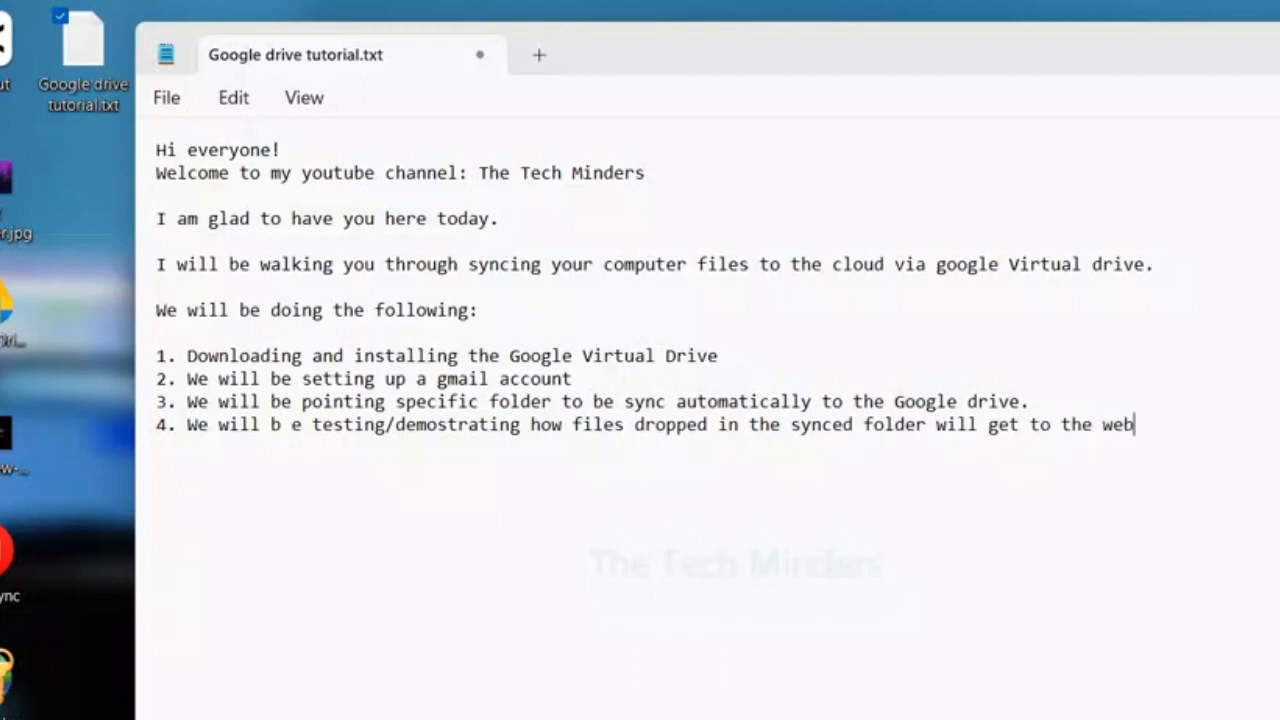
{"action": "type", "text": " broswer googl"}
{"action": "key", "text": "Return"}
{"action": "type", "text": "Lets get started!"}
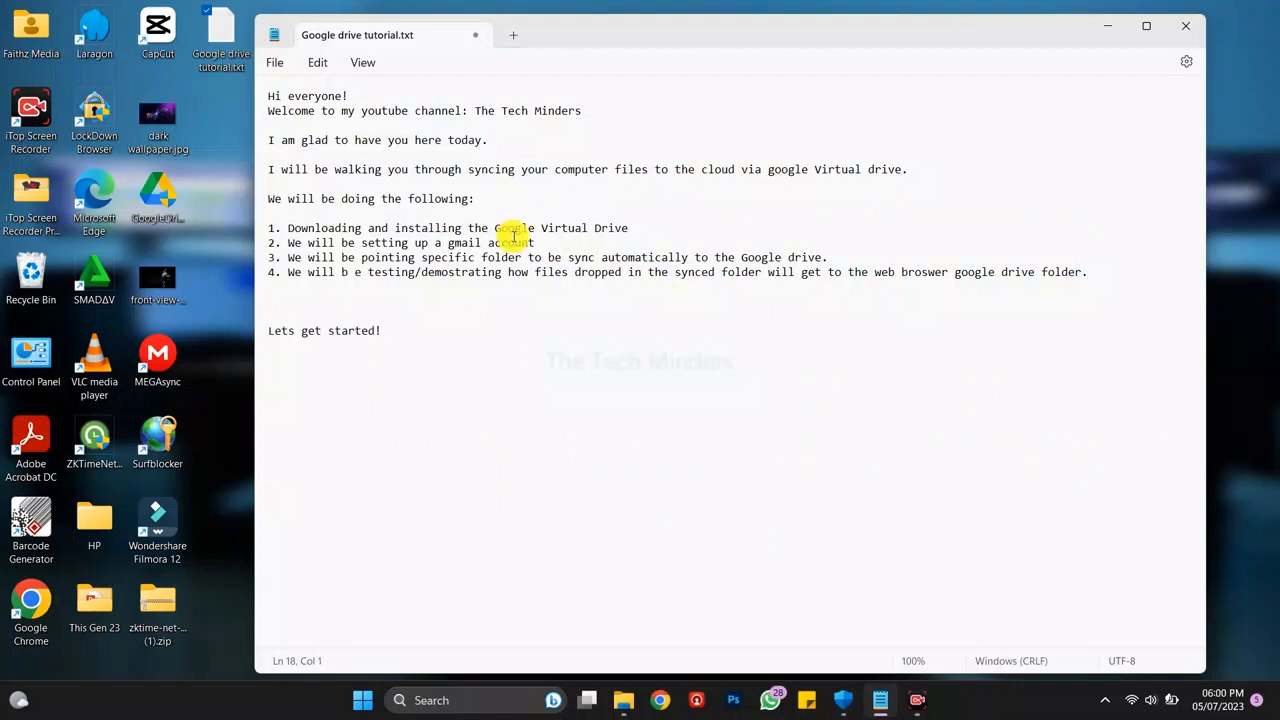
- Minimise the notes, switch to a maximised Chrome window and open the Google home page
{"action": "left_click", "coordinate": [1108, 14]}
{"action": "left_click", "coordinate": [659, 705]}
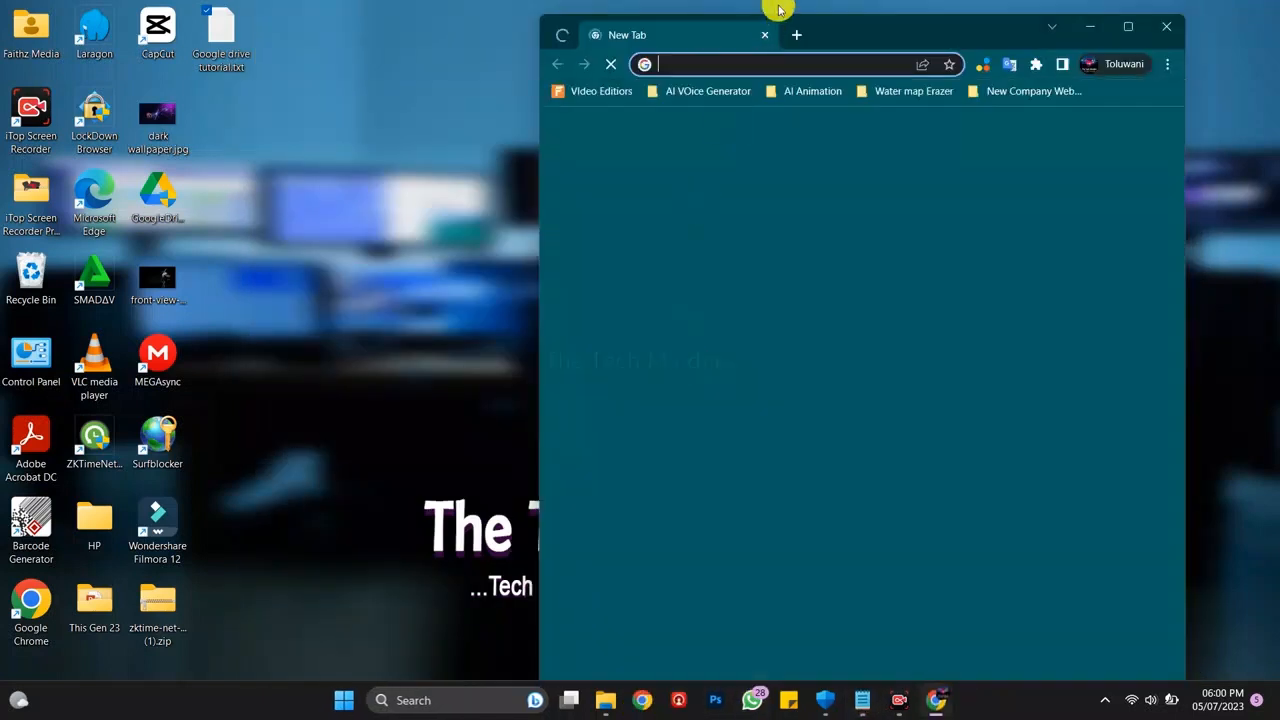
{"action": "double_click", "coordinate": [771, 14]}
{"action": "left_click", "coordinate": [656, 47]}
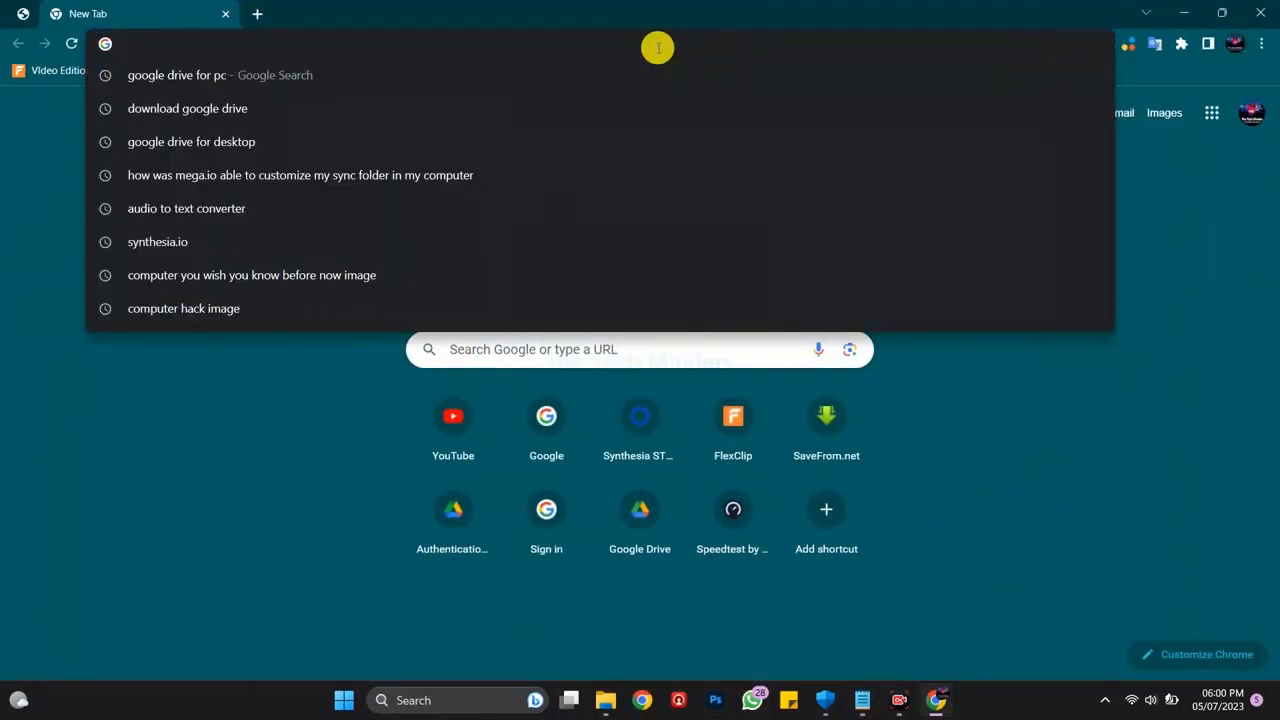
{"action": "type", "text": "goog"}
{"action": "key", "text": "Return"}
- Search Google for "download google drive for pc" and open the official Download - Google Drive result in a new tab
{"action": "type", "text": "download google drive"}
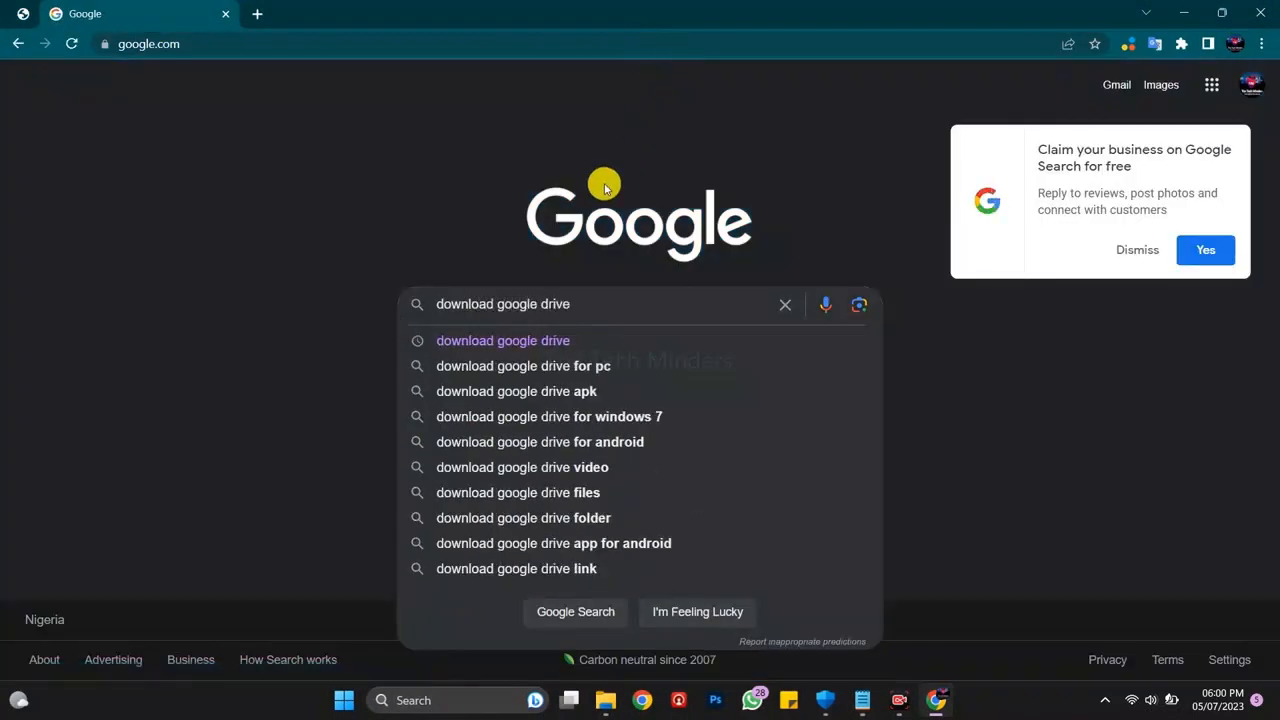
{"action": "left_click", "coordinate": [522, 366]}
{"action": "scroll", "coordinate": [223, 320], "scroll_direction": "down", "scroll_amount": 3}
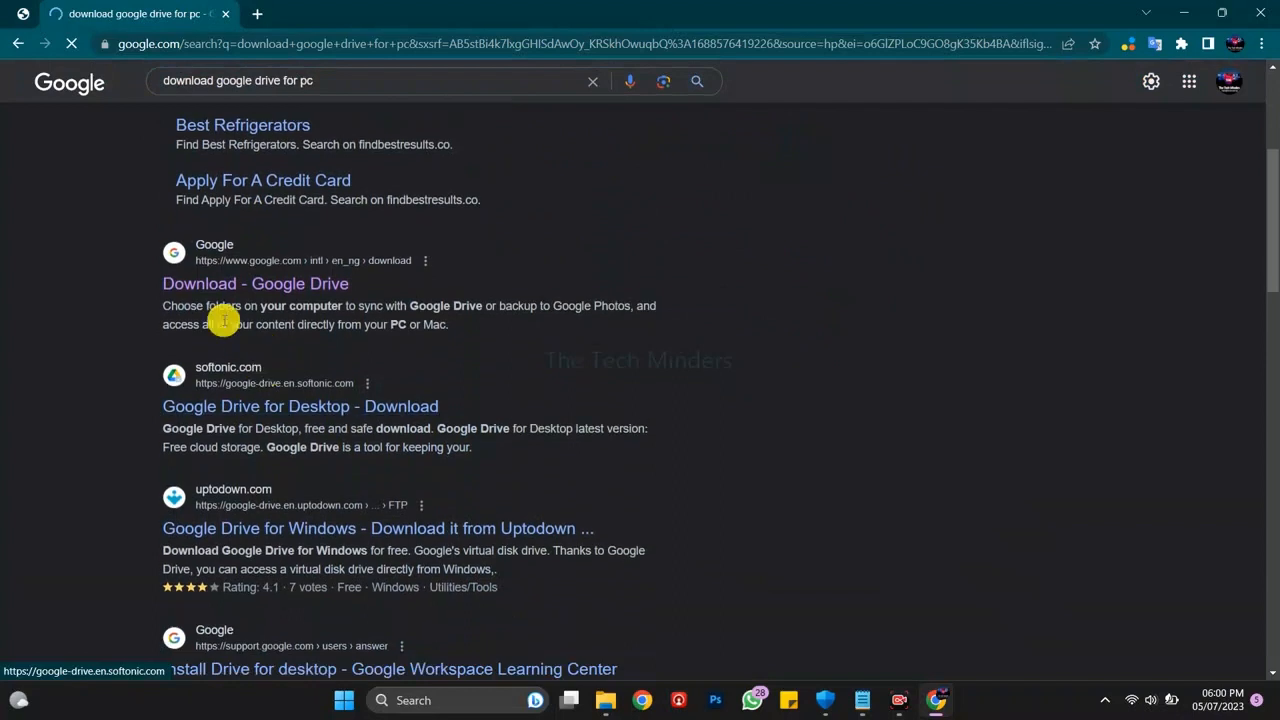
{"action": "right_click", "coordinate": [268, 294]}
{"action": "left_click", "coordinate": [320, 308]}
{"action": "left_click", "coordinate": [330, 14]}
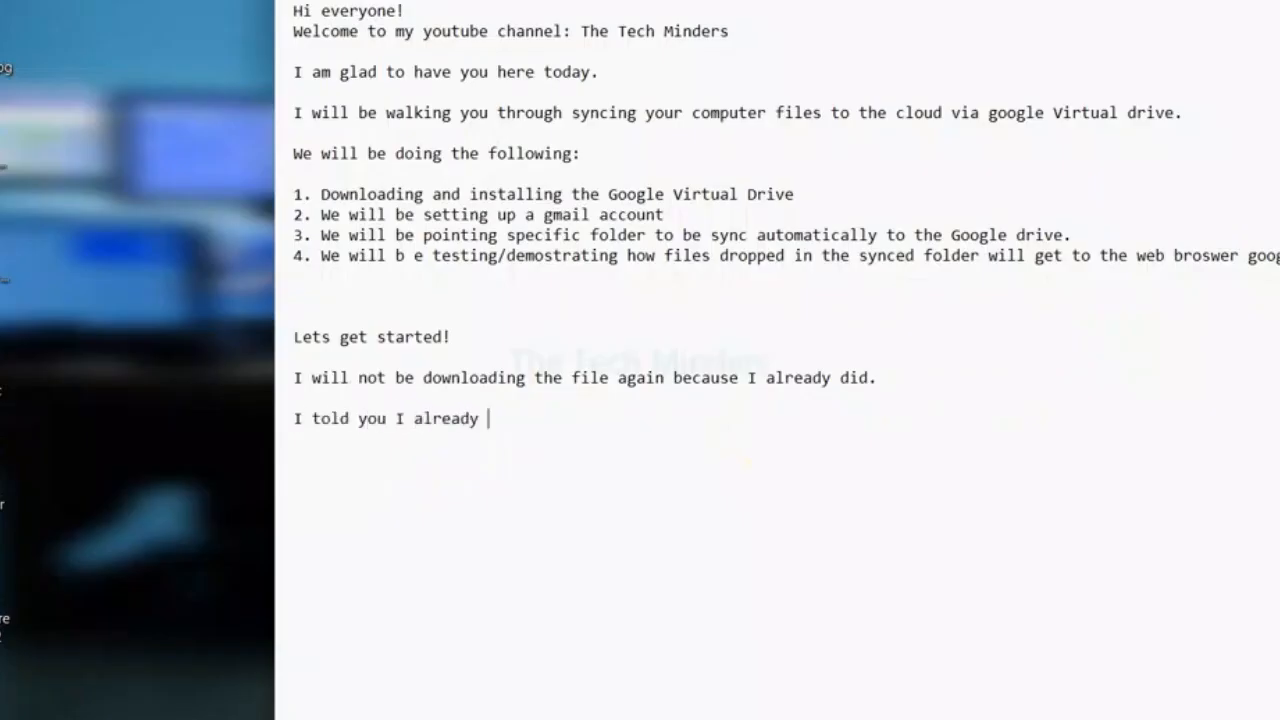
- Complete the note "I told you I already did downloaded and installed mine." in the text file
{"action": "type", "text": "talled mine."}
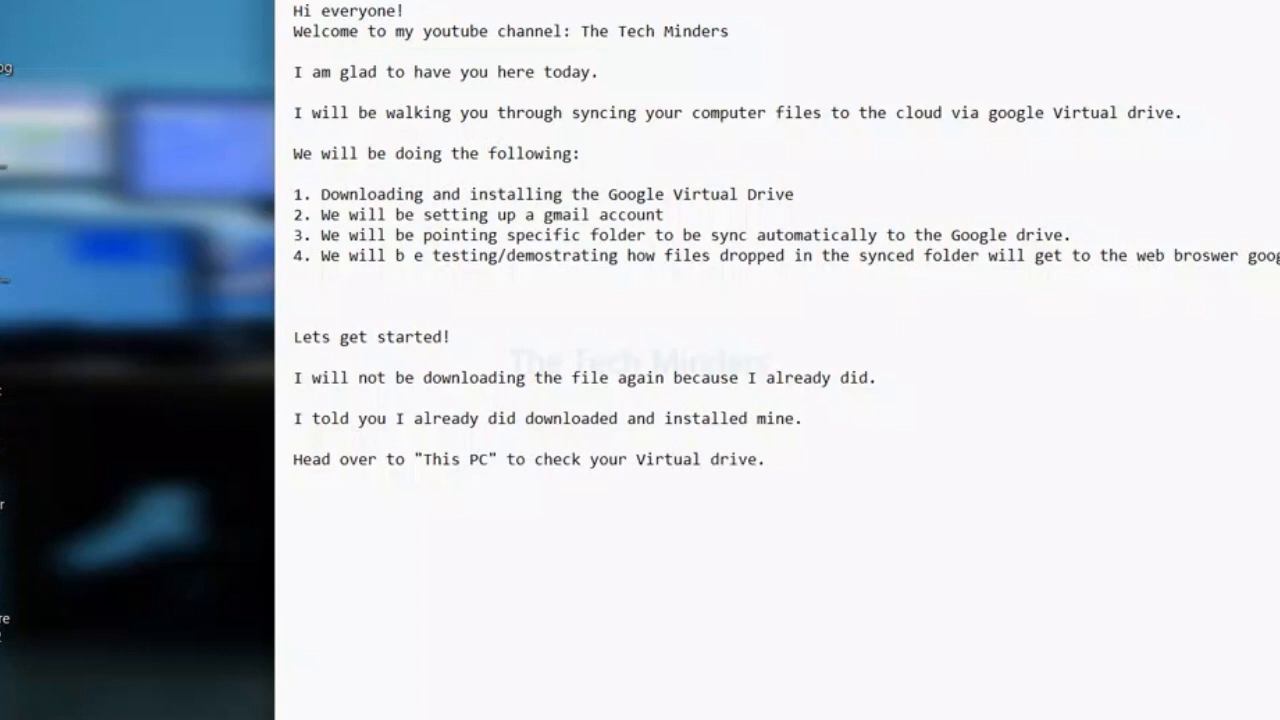
- Check This PC in File Explorer for the virtual drive, and minimise the window
{"action": "left_click", "coordinate": [606, 702]}
{"action": "left_click", "coordinate": [584, 618]}
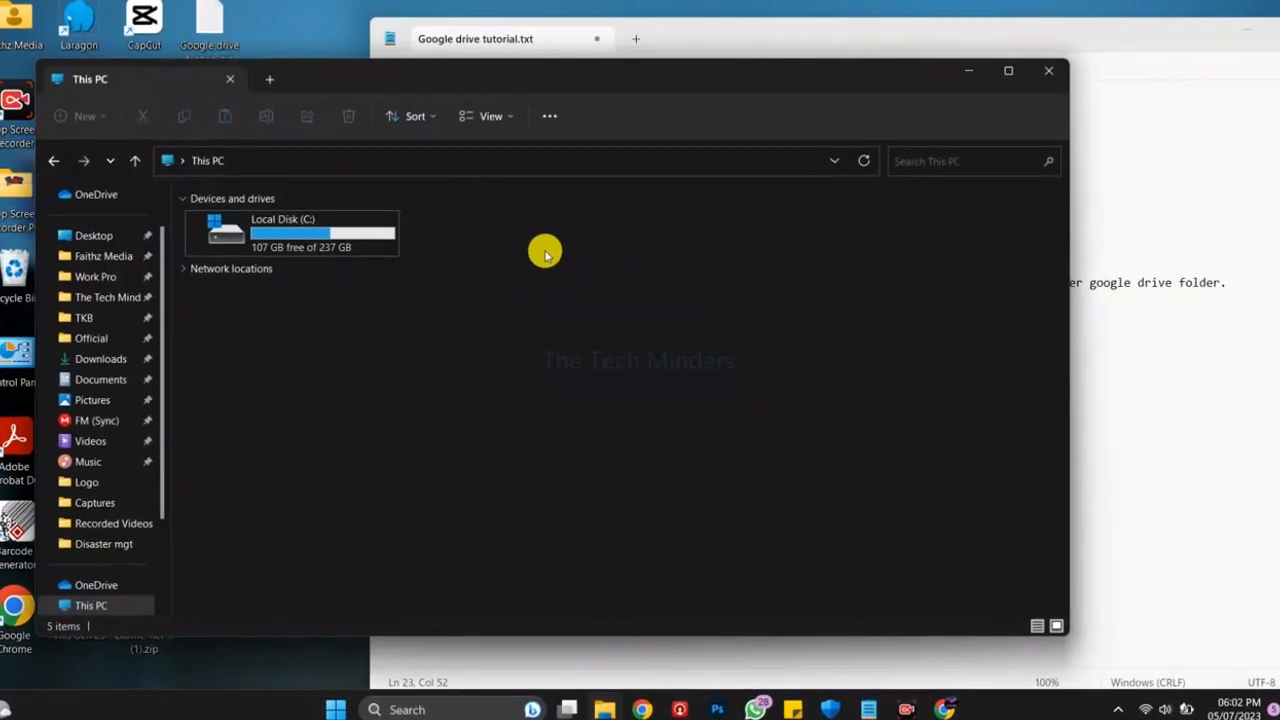
{"action": "left_click", "coordinate": [963, 74]}
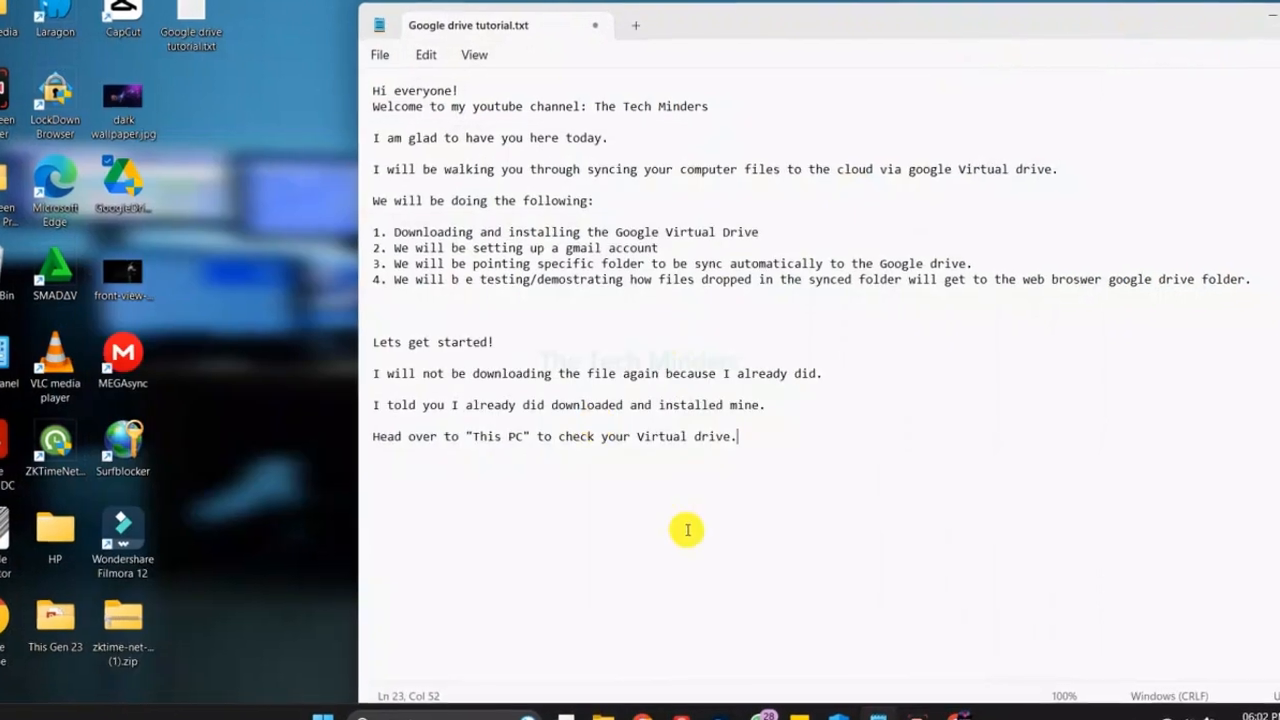
- Search Windows for "drive" and launch the Google Drive app
{"action": "key", "text": "super"}
{"action": "type", "text": "drive"}
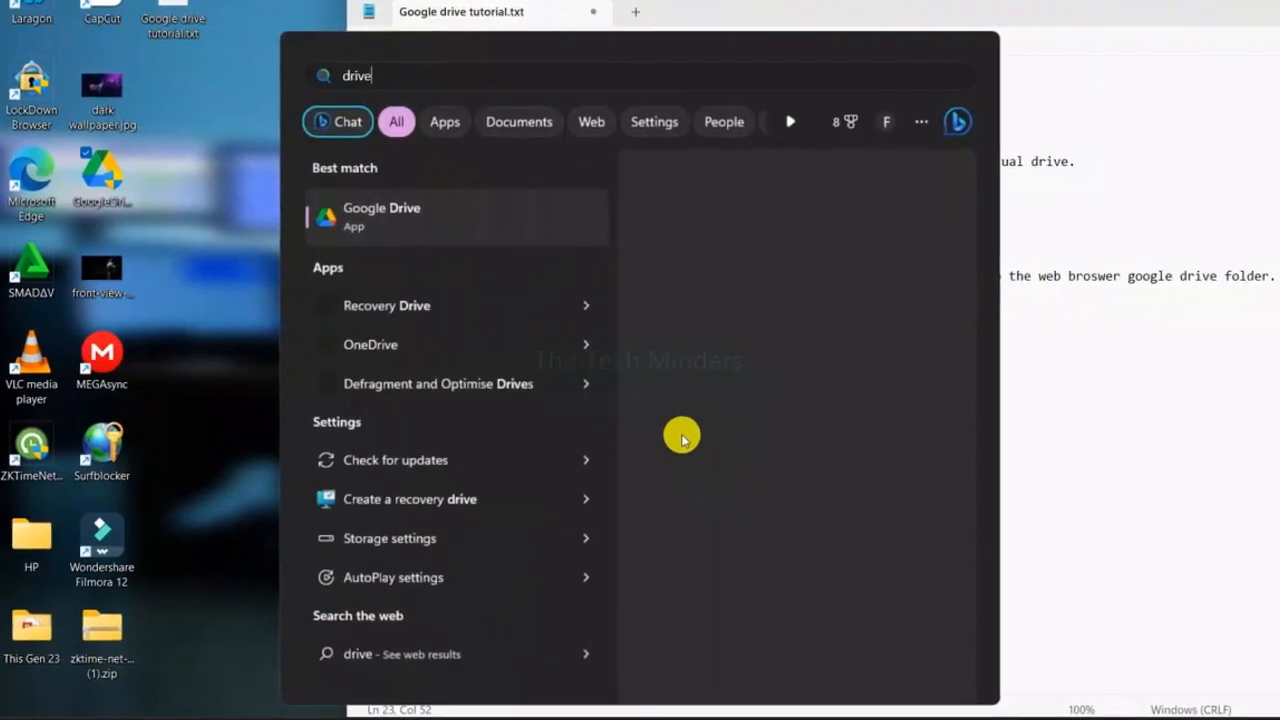
{"action": "left_click", "coordinate": [434, 223]}
{"action": "mouse_move", "coordinate": [600, 719]}
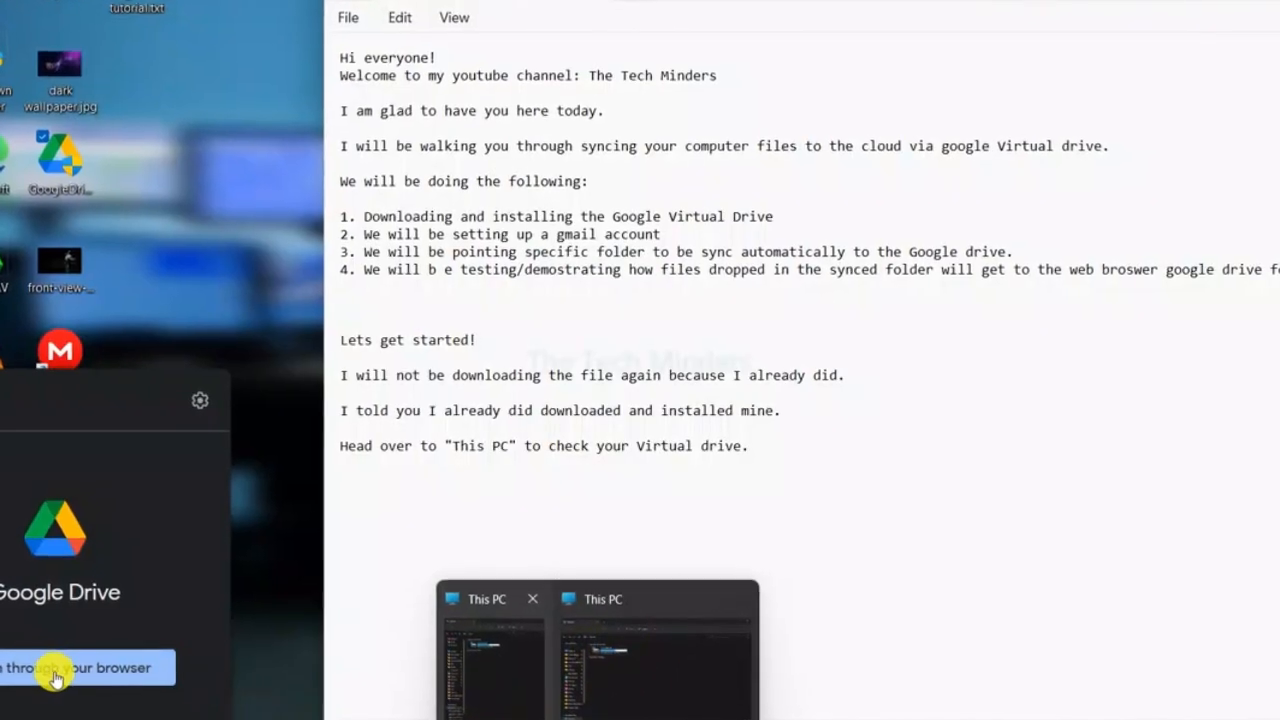
- Append "You will be required to sign in to set it up n your commputer." to the "This PC" note line
{"action": "type", "text": "You will be "}
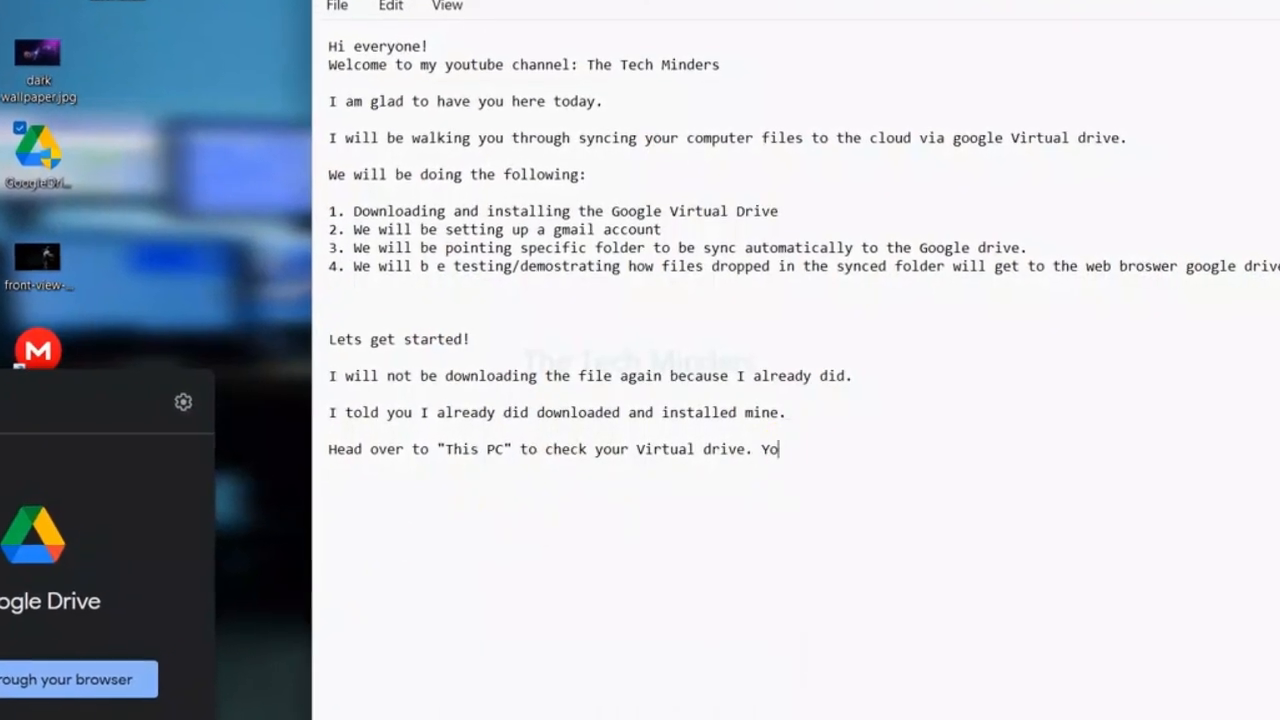
{"action": "type", "text": "required to sign"}
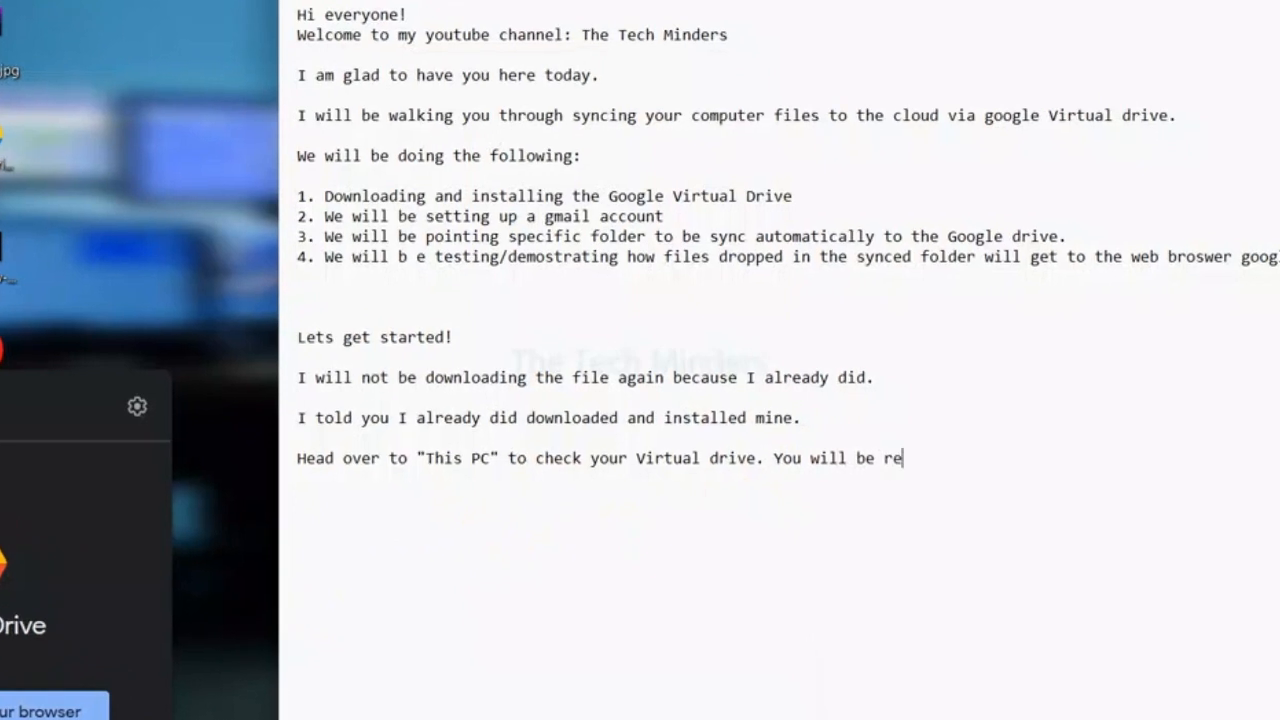
{"action": "type", "text": " in to attach"}
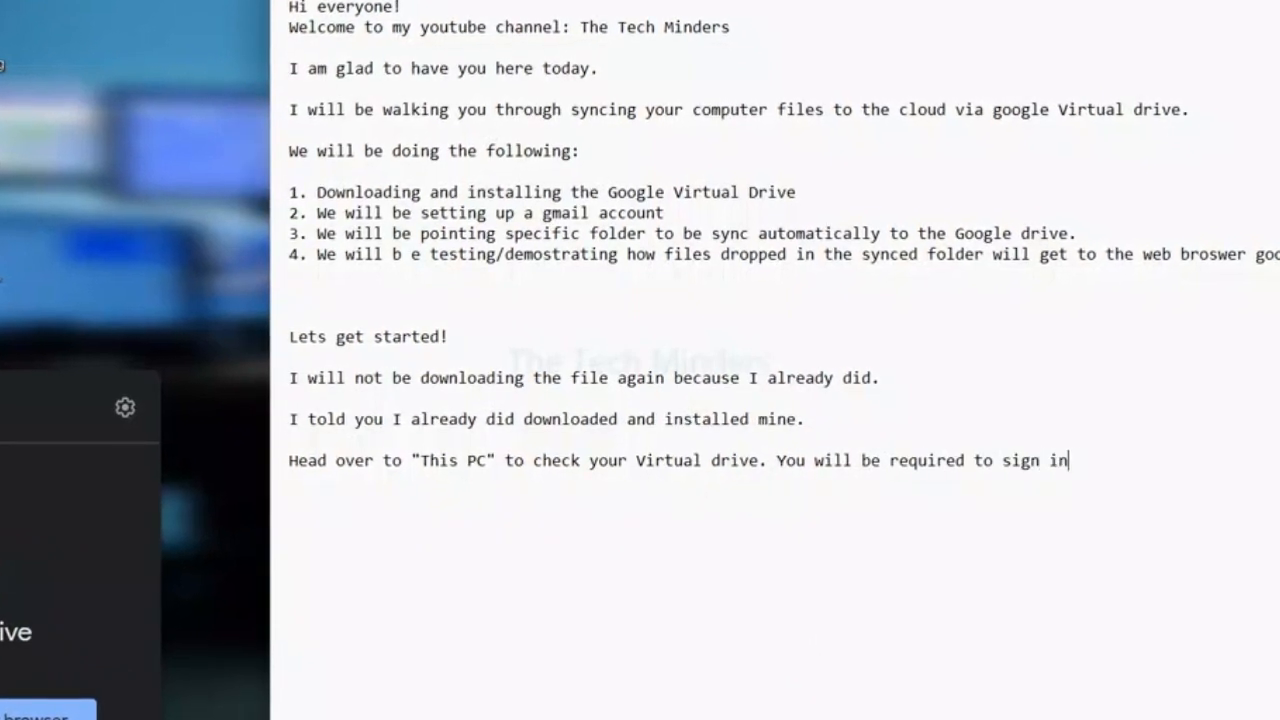
{"action": "key", "text": "BackSpace"}
{"action": "key", "text": "BackSpace"}
{"action": "key", "text": "BackSpace"}
{"action": "key", "text": "BackSpace"}
{"action": "key", "text": "BackSpace"}
{"action": "key", "text": "BackSpace"}
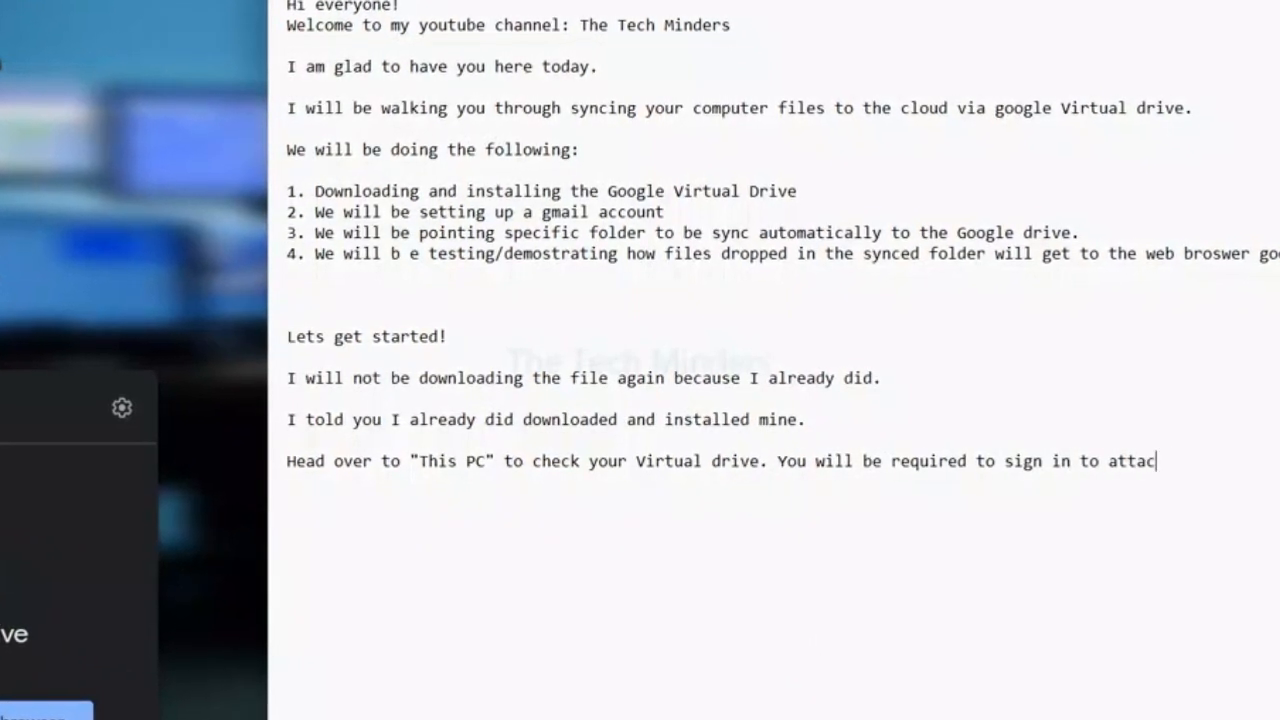
{"action": "type", "text": "set it up n your commputer."}
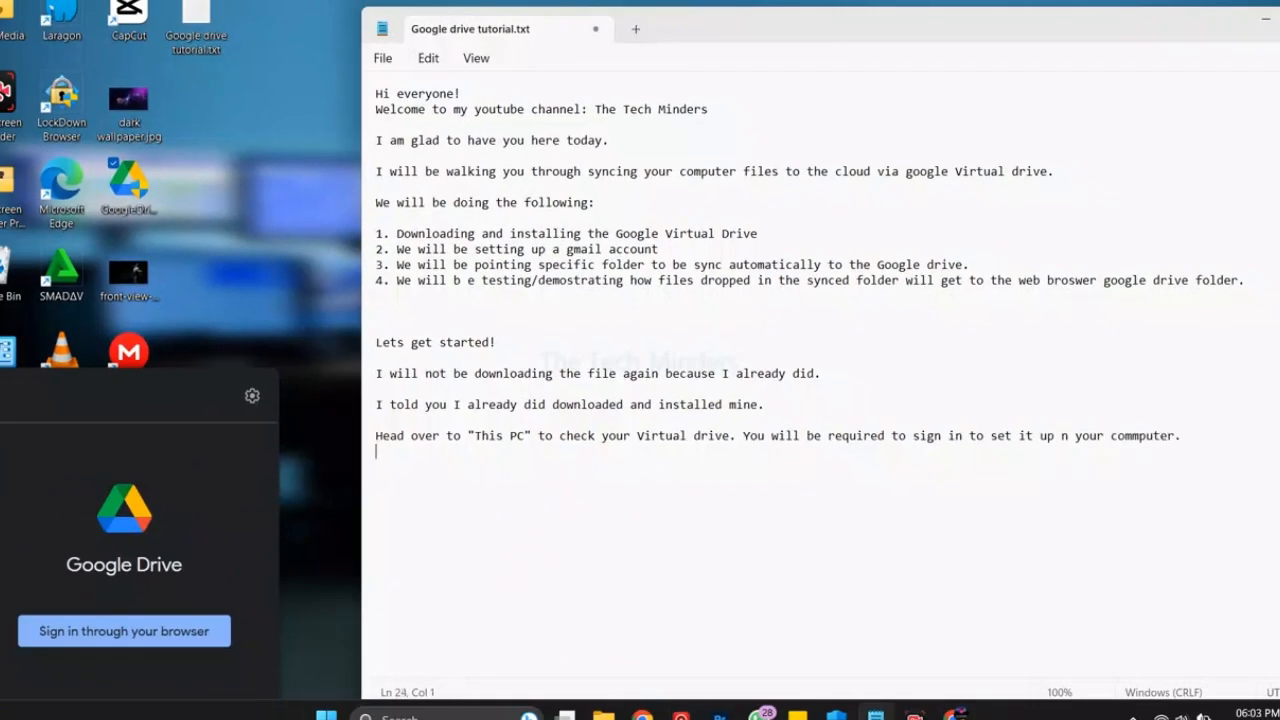
- Add the note "You might have some alreaday signed in mails.Just select one. If you have not, kindly do"
{"action": "key", "text": "Return"}
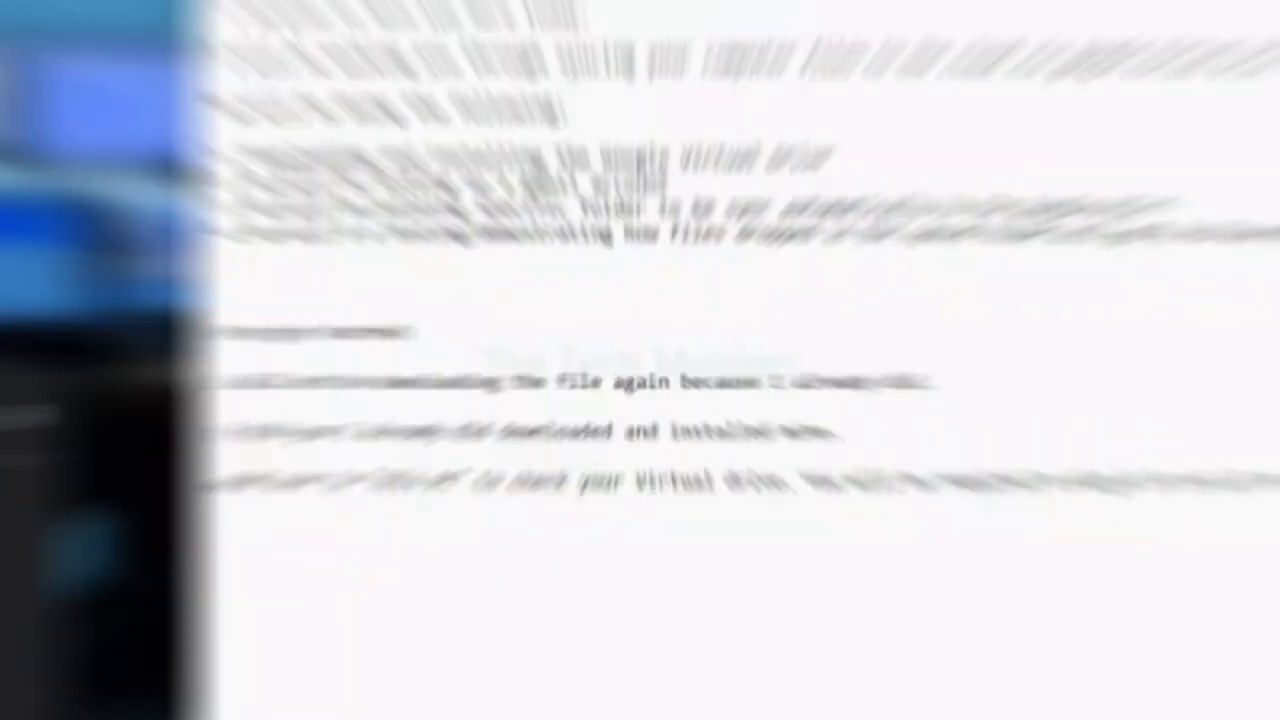
{"action": "type", "text": "Yo"}
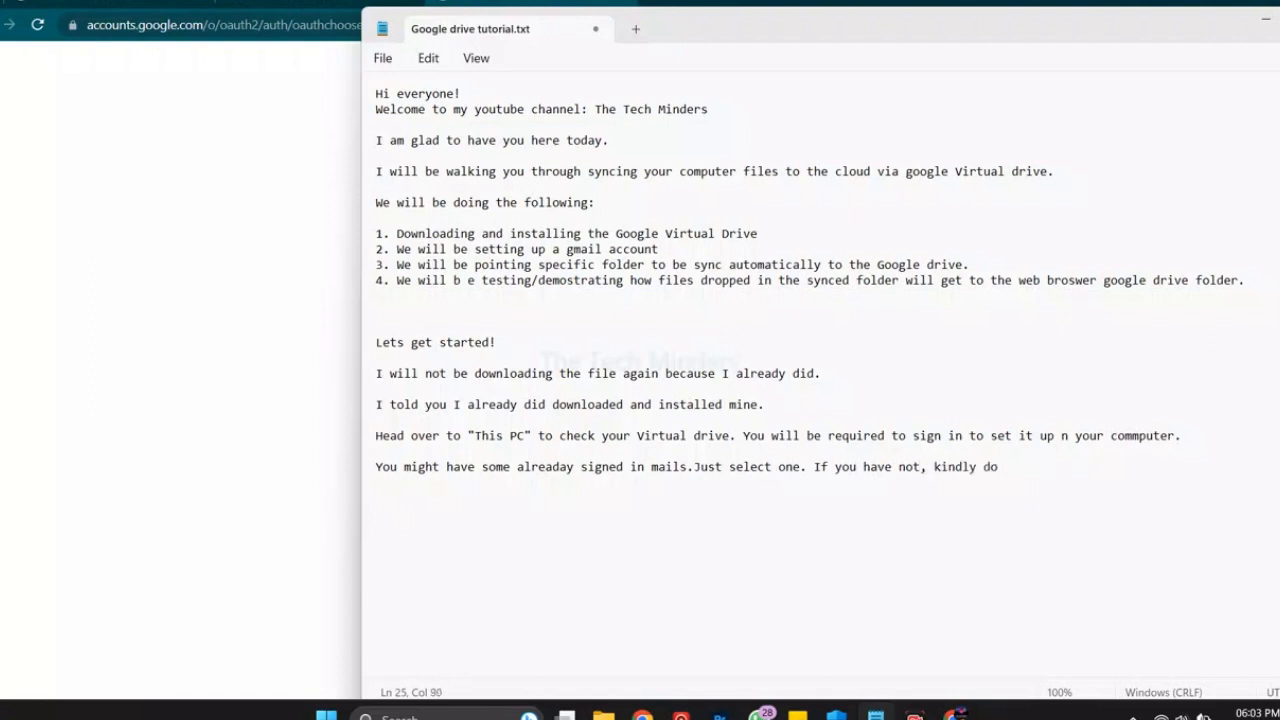
- Sign in to Google Drive for desktop with the account already signed in to the browser, and approve the app's sign-in
{"action": "left_click", "coordinate": [172, 448]}
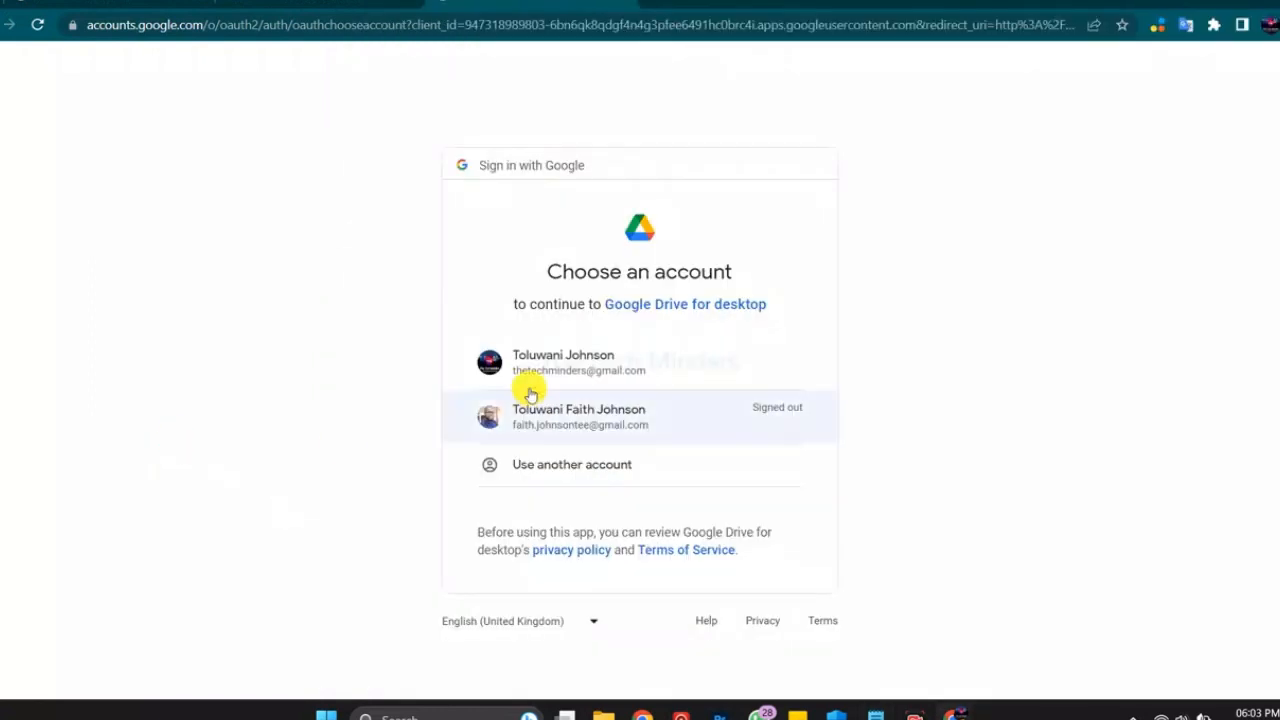
{"action": "left_click", "coordinate": [580, 366]}
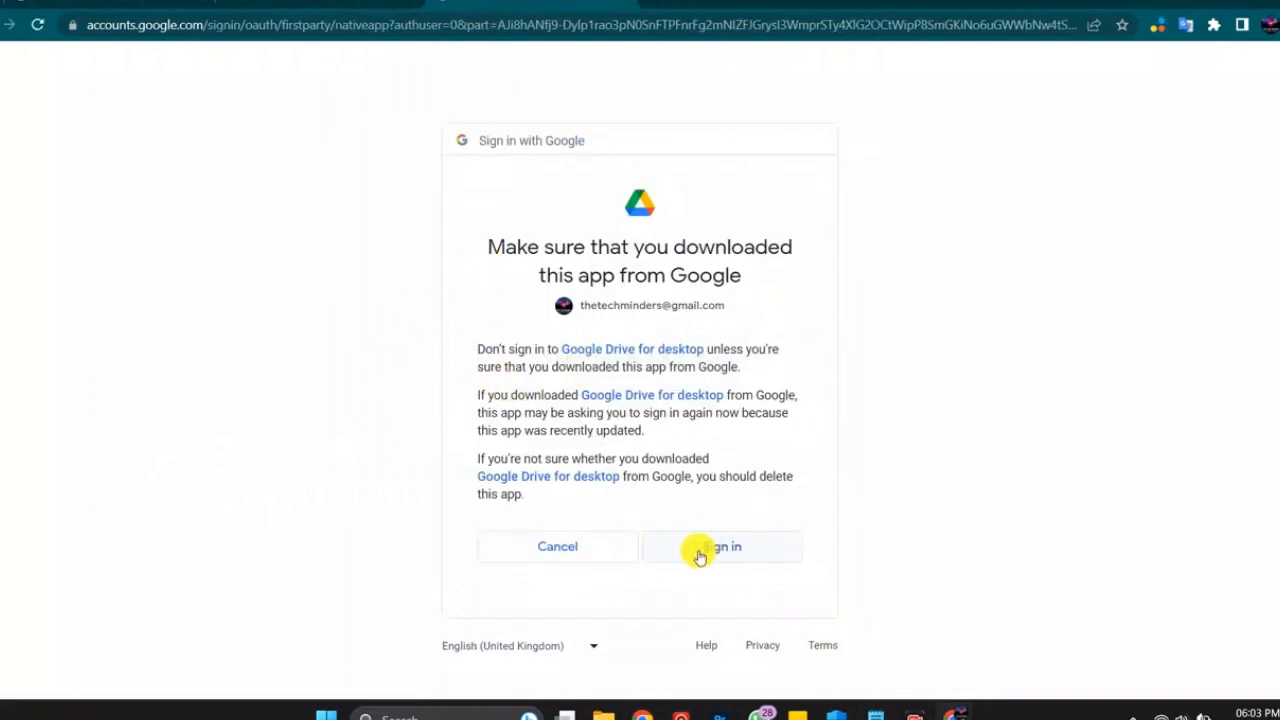
{"action": "left_click", "coordinate": [735, 560]}
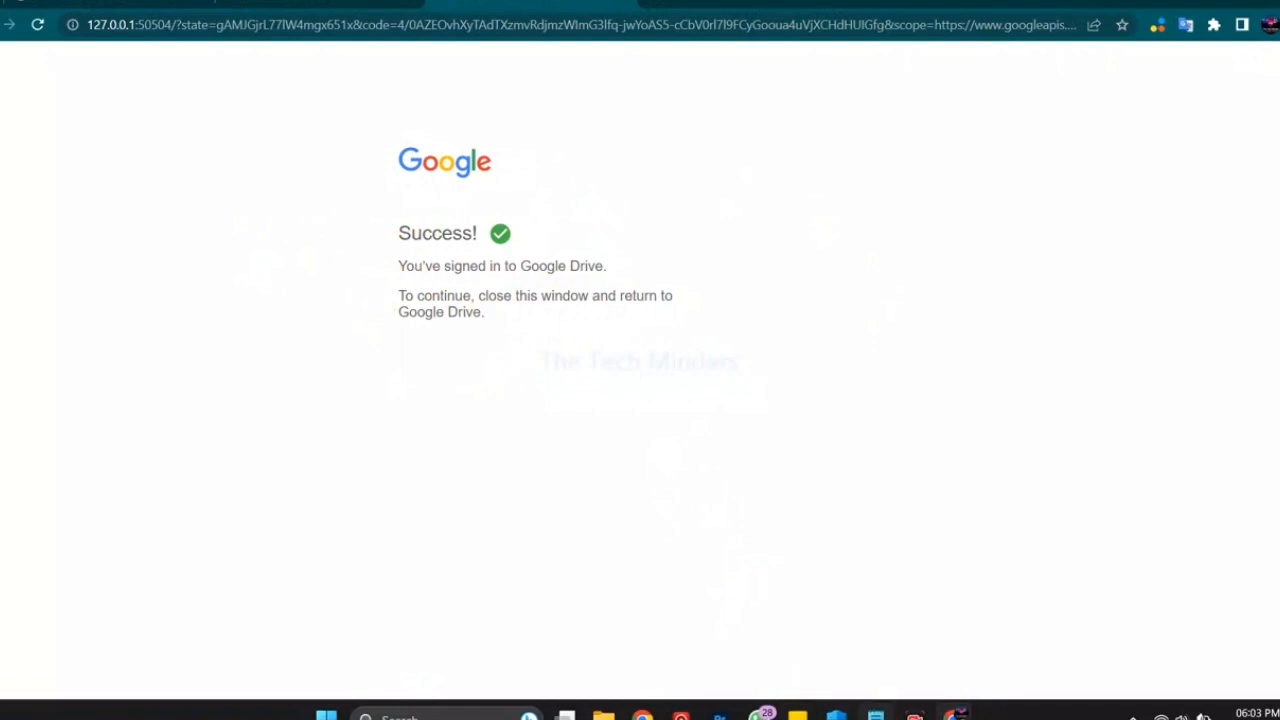
- Add the notes "That was seamless because i have already signed in my email" and "Lets head iver to "This PC" to check our Virtual Drive Created!"
{"action": "left_click", "coordinate": [875, 714]}
{"action": "key", "text": "Return"}
{"action": "key", "text": "Return"}
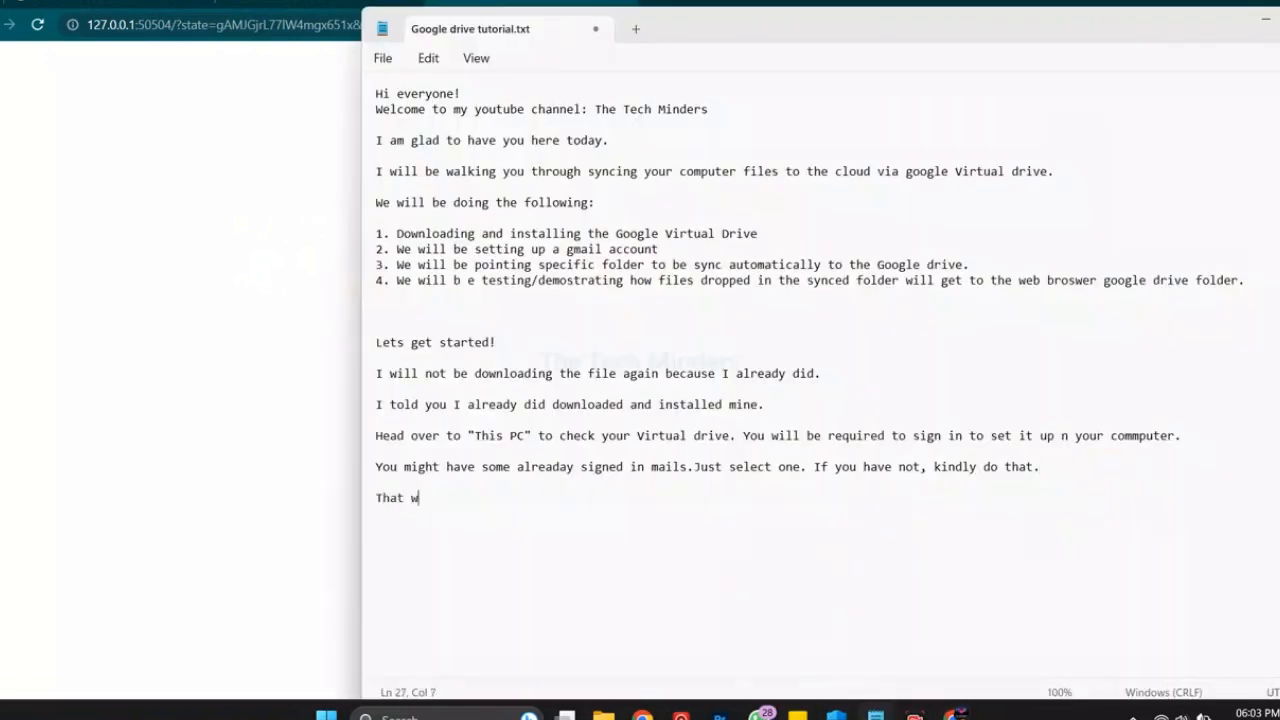
{"action": "type", "text": "That was seamless becc"}
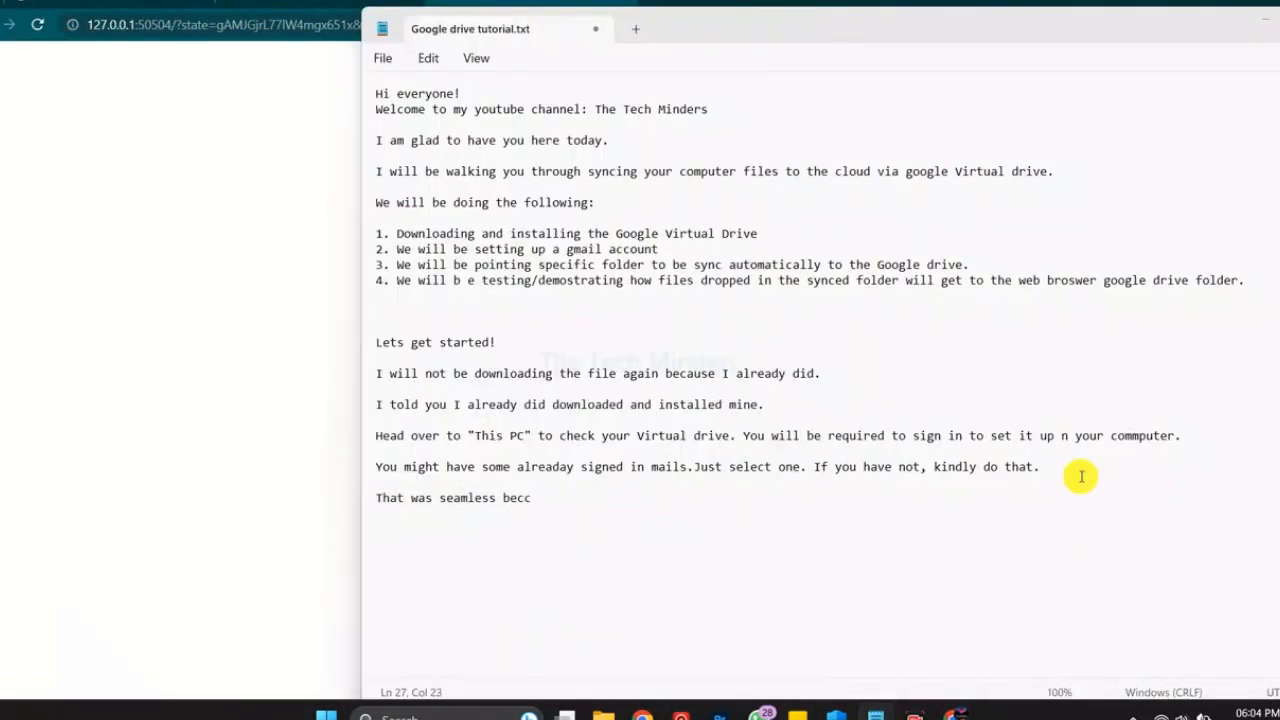
{"action": "key", "text": "BackSpace"}
{"action": "type", "text": "ause i "}
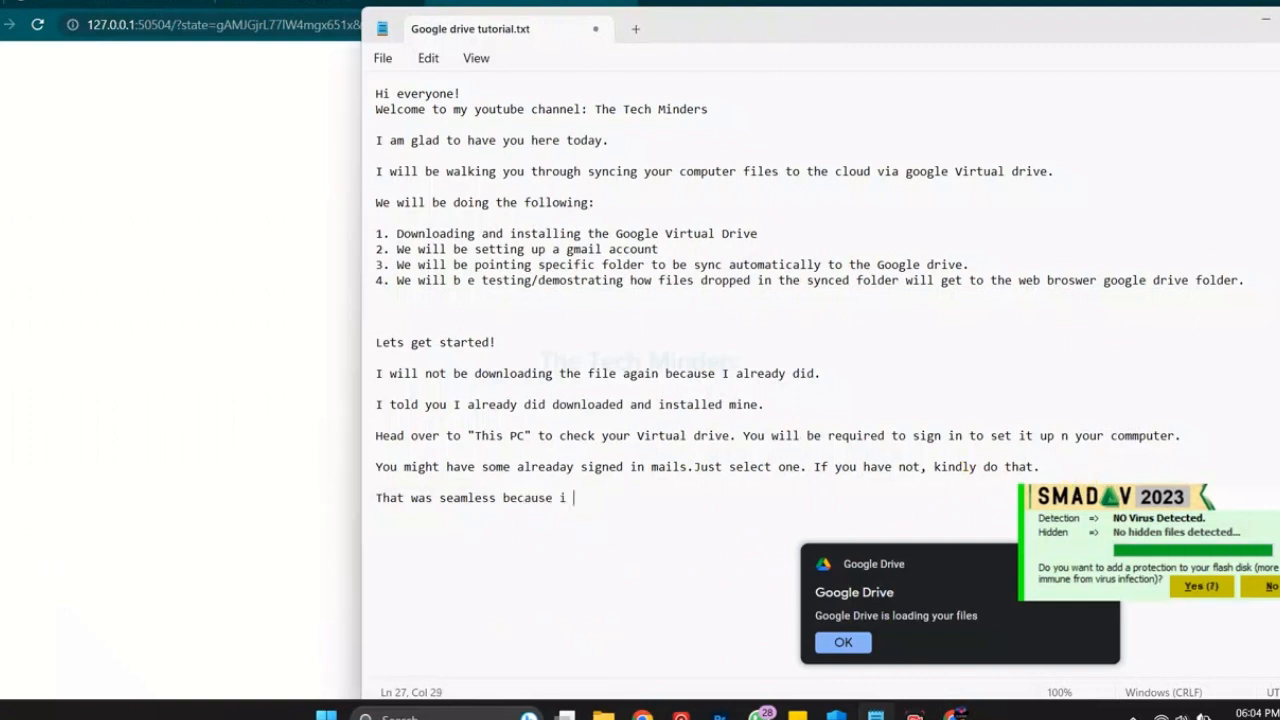
{"action": "type", "text": "have already signed in my email"}
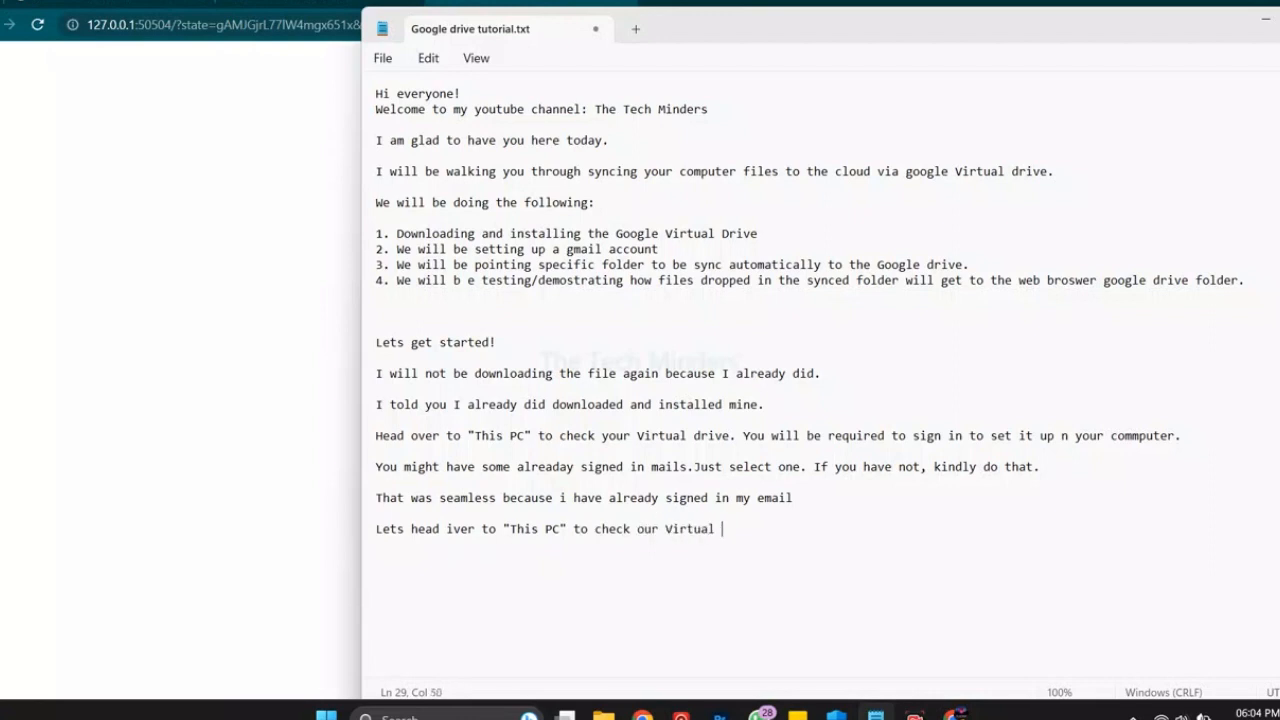
{"action": "type", "text": "!"}
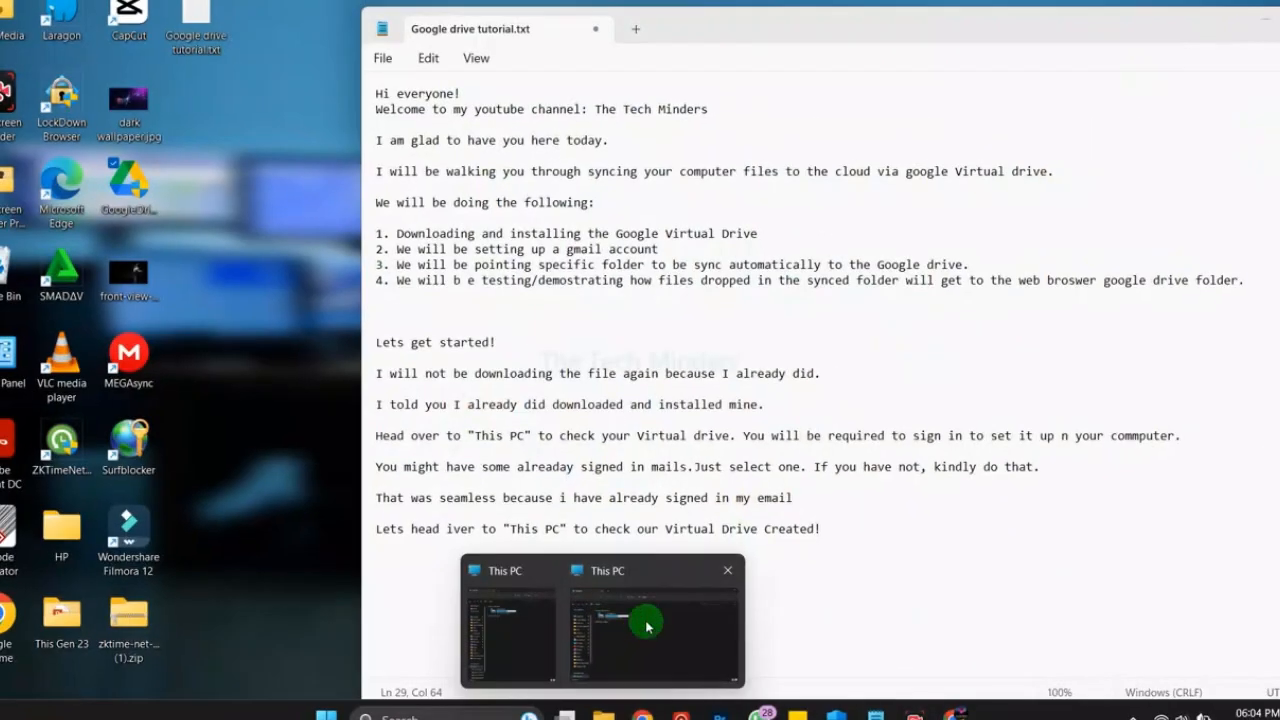
- Check This PC for the new Google Drive and arrange its window side by side with the tutorial text file
{"action": "left_click", "coordinate": [647, 626]}
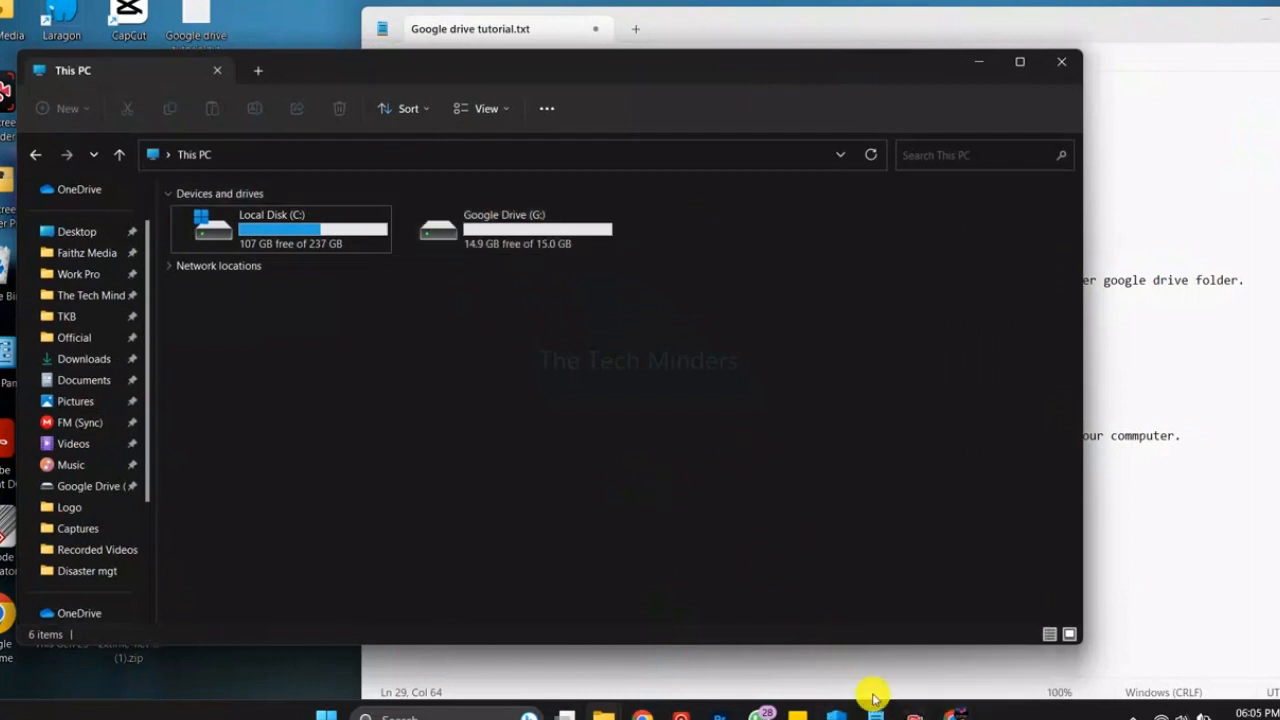
{"action": "left_click", "coordinate": [829, 632]}
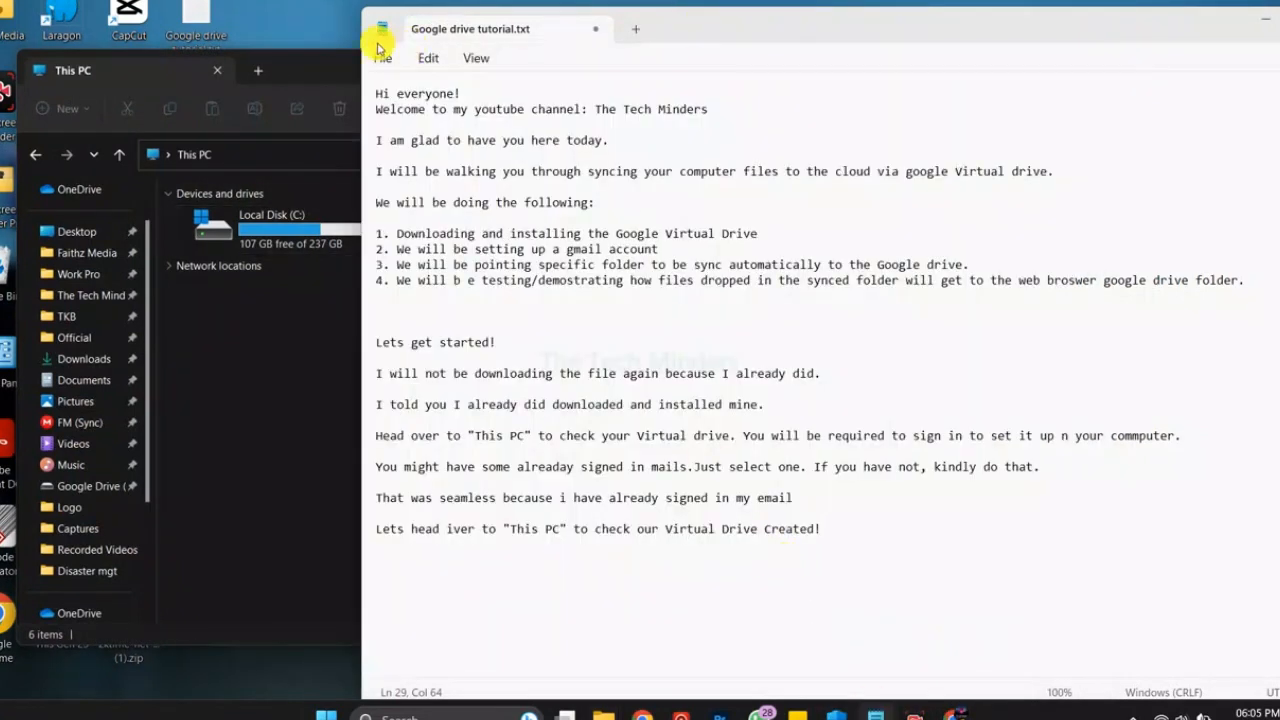
{"action": "left_click", "coordinate": [322, 70]}
{"action": "mouse_move", "coordinate": [1017, 62]}
{"action": "left_click", "coordinate": [951, 119]}
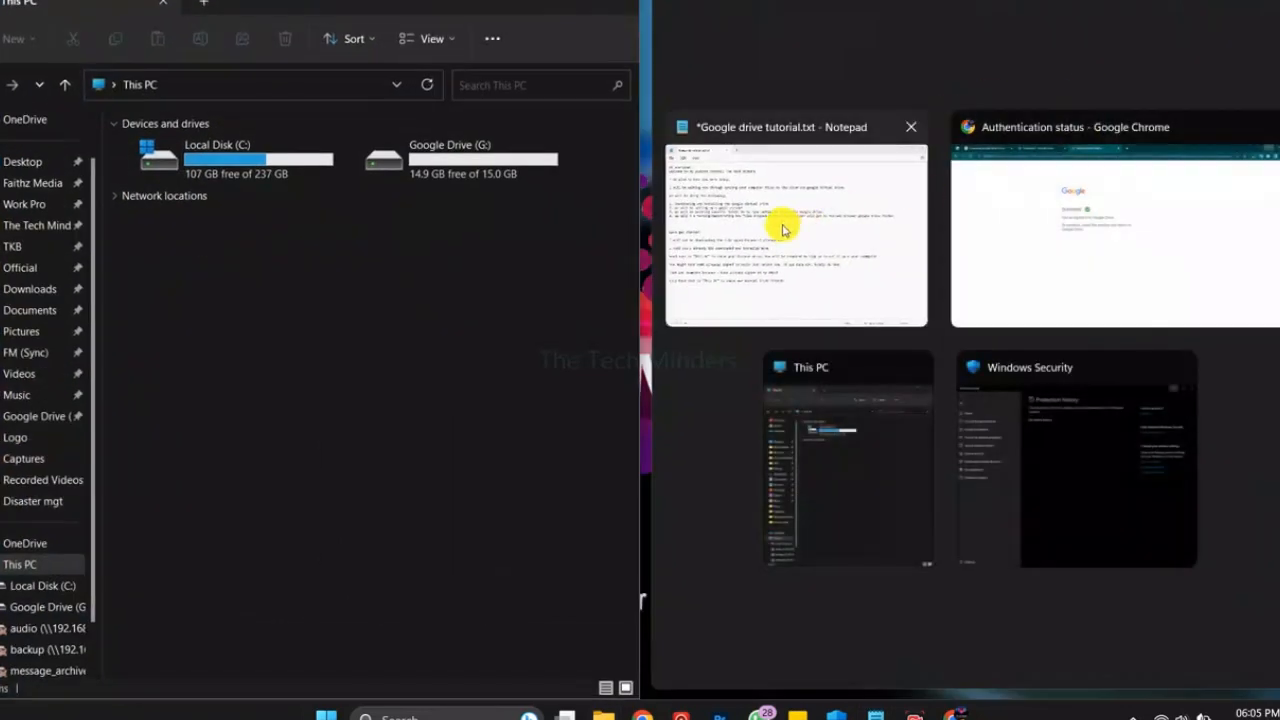
{"action": "left_click", "coordinate": [800, 232]}
- Add the note "We have our first drive created! You can rename it by "Right-Click" to see the drop down menu"
{"action": "key", "text": "Return"}
{"action": "key", "text": "Return"}
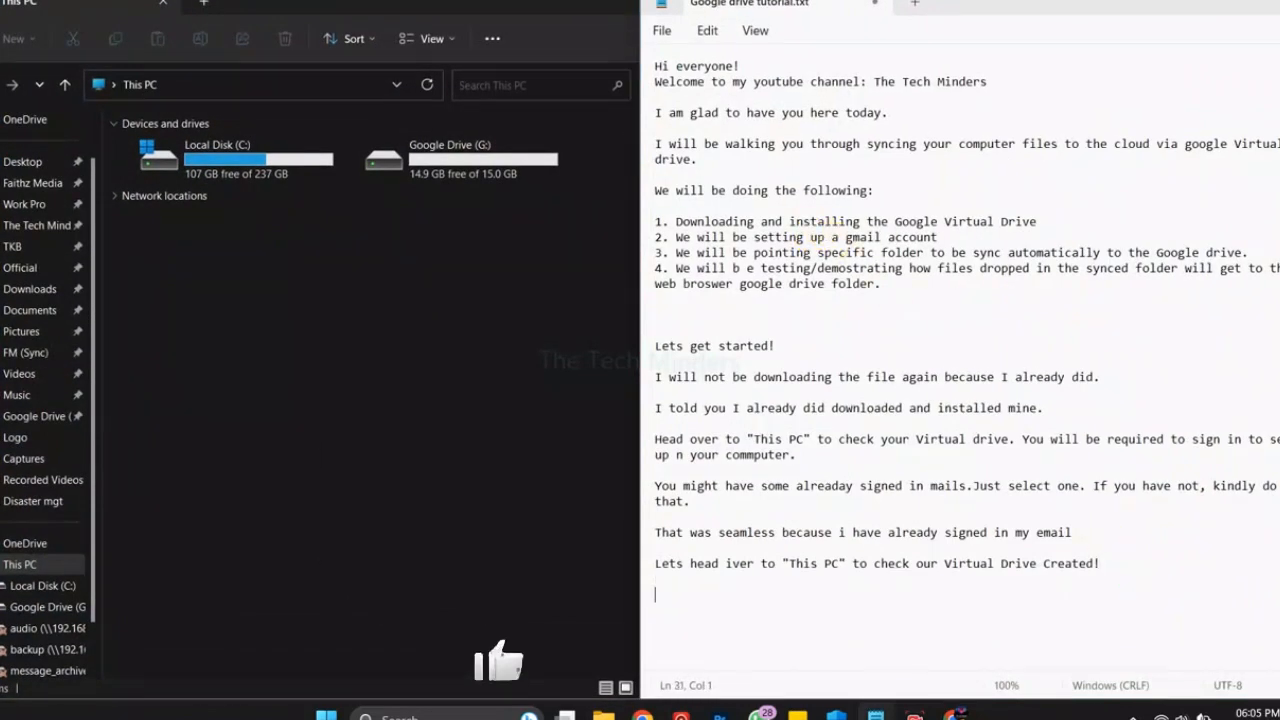
{"action": "type", "text": "We have our first dri"}
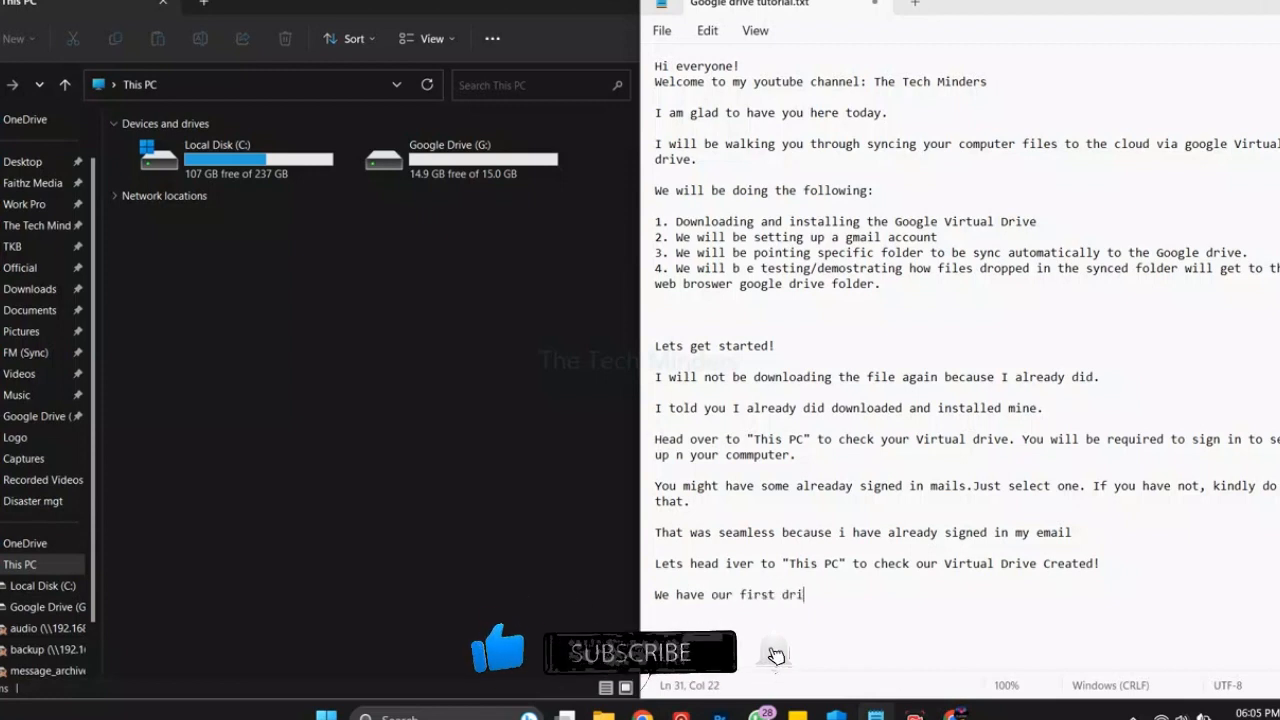
{"action": "type", "text": "ve created"}
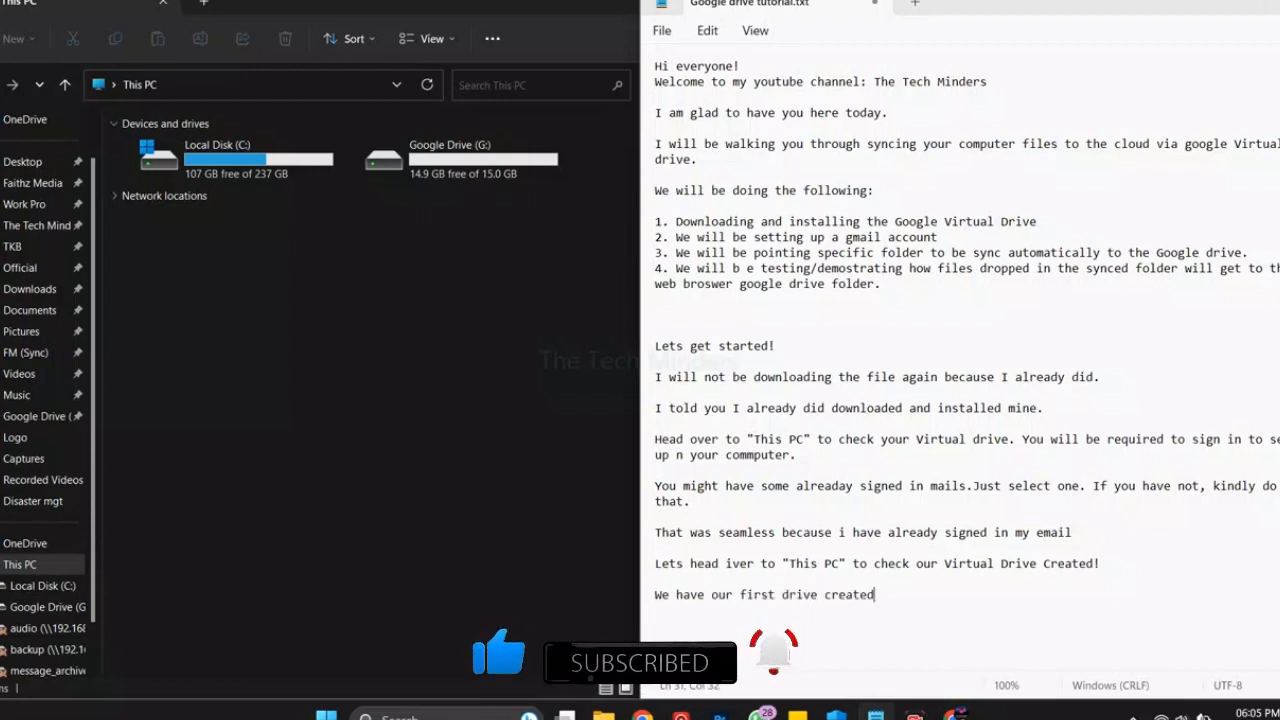
{"action": "type", "text": "! You can rename it by \"Right-Click\" to see the drop down"}
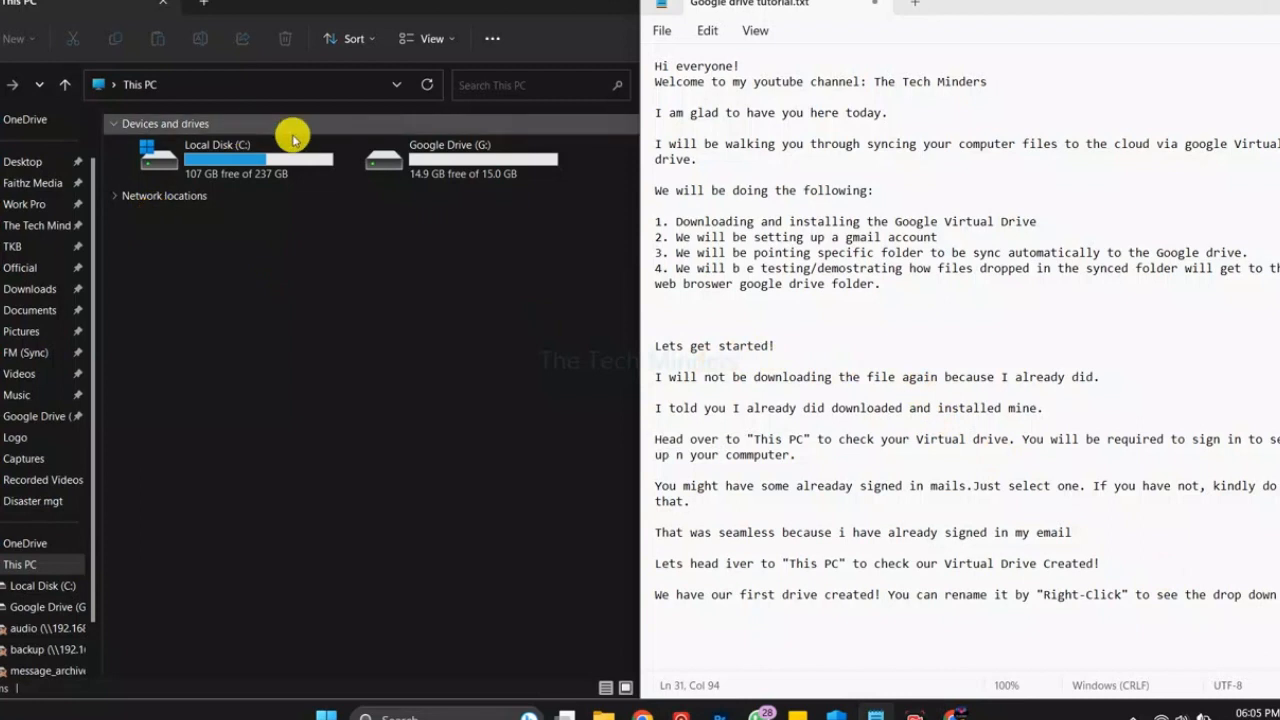
- Rename the Google Drive (G:) drive in This PC as "G Drive 1"
{"action": "left_click", "coordinate": [458, 143]}
{"action": "right_click", "coordinate": [458, 143]}
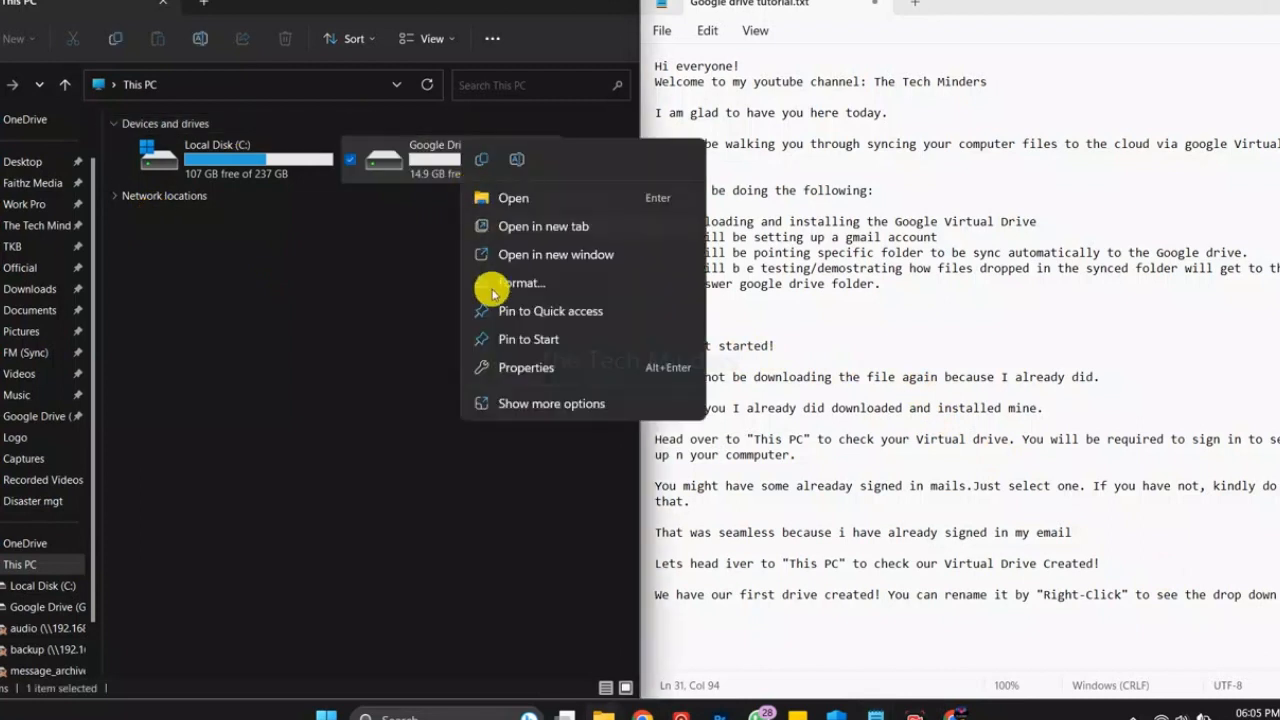
{"action": "left_click", "coordinate": [516, 404]}
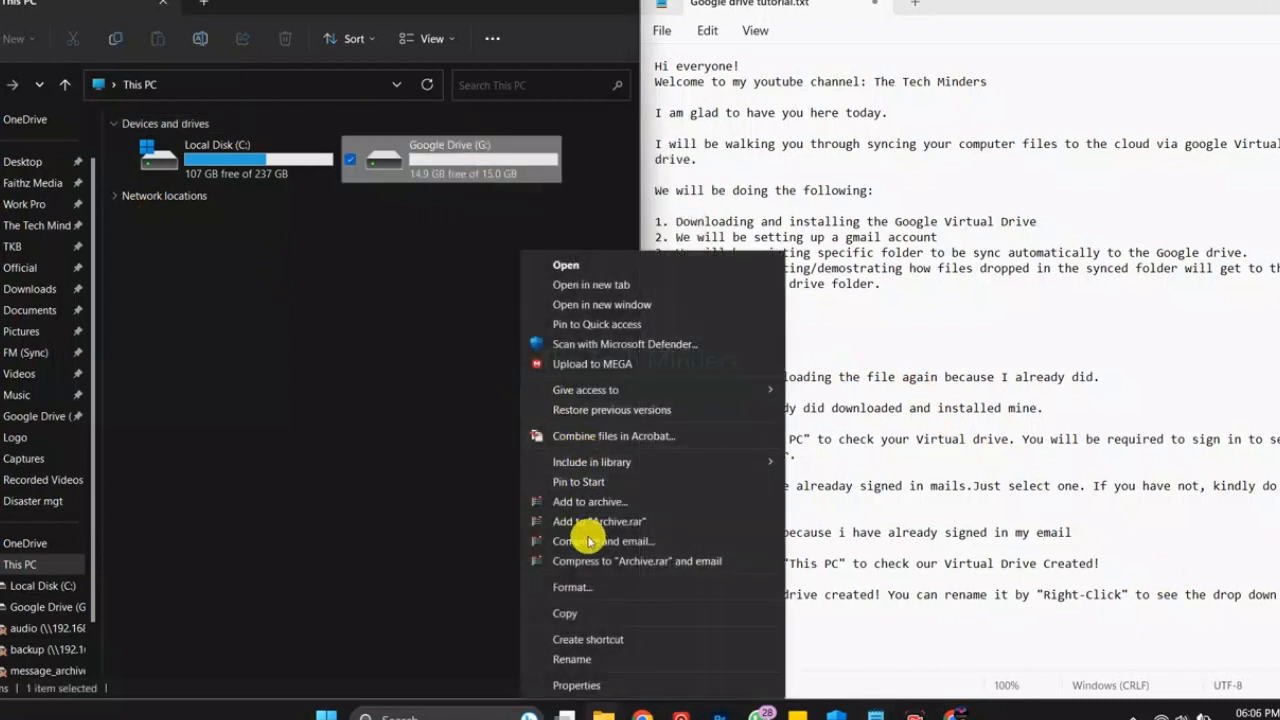
{"action": "left_click", "coordinate": [580, 662]}
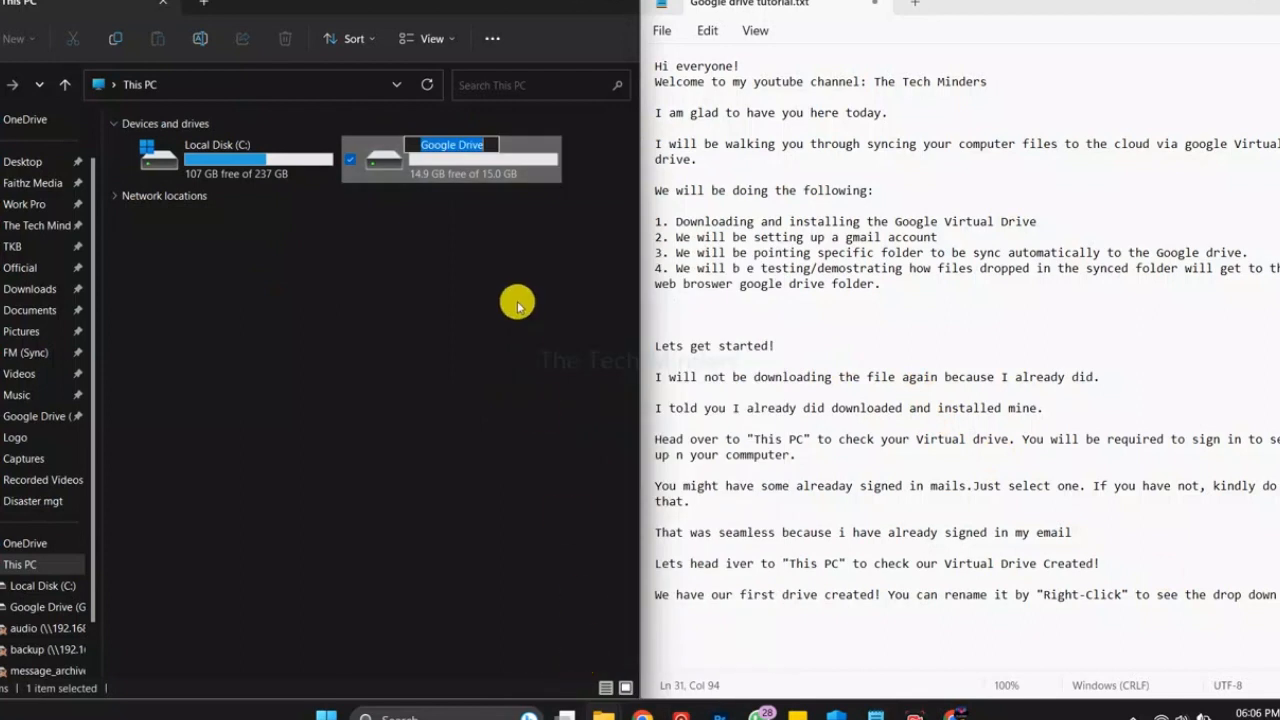
{"action": "type", "text": "G"}
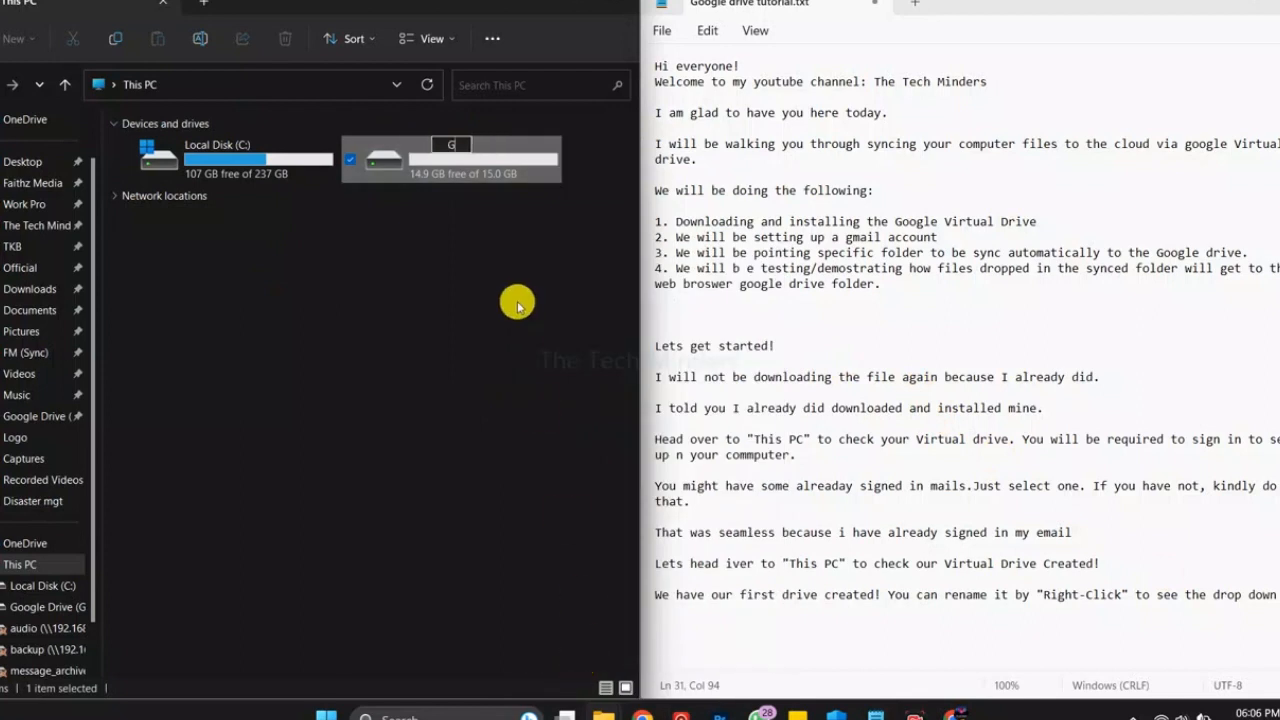
{"action": "type", "text": " Drive"}
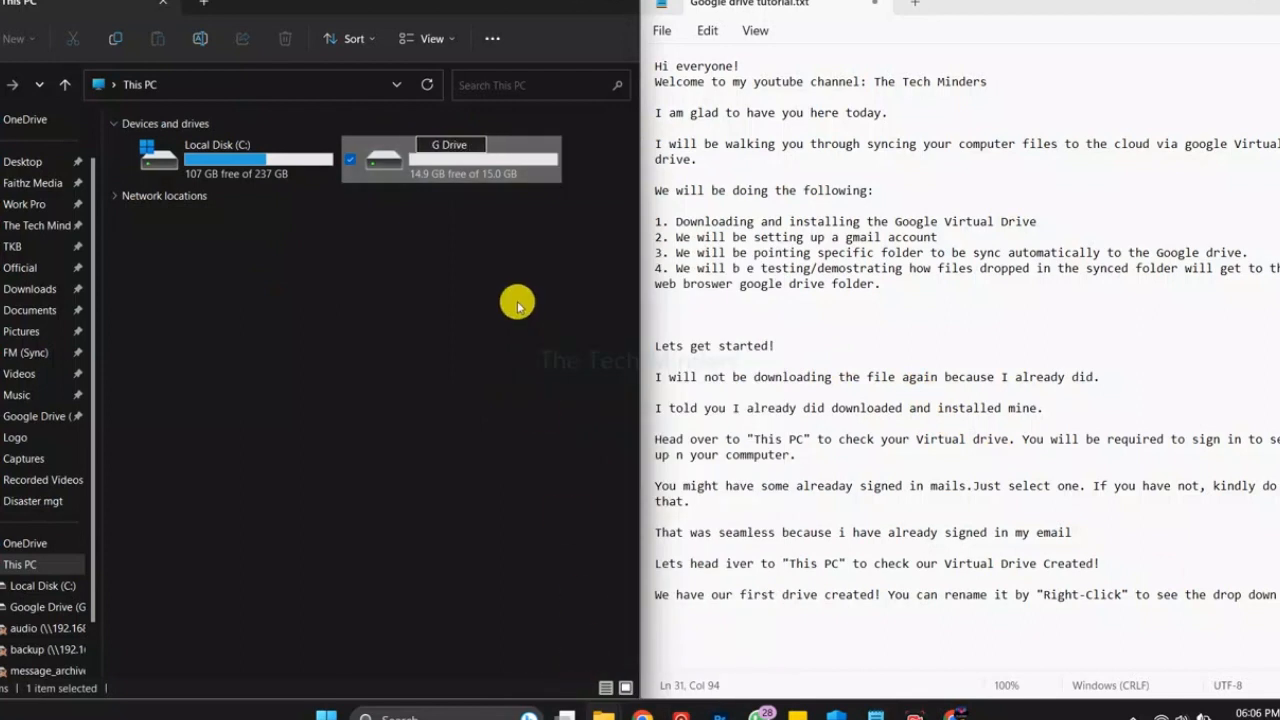
{"action": "type", "text": " 1"}
{"action": "key", "text": "Return"}
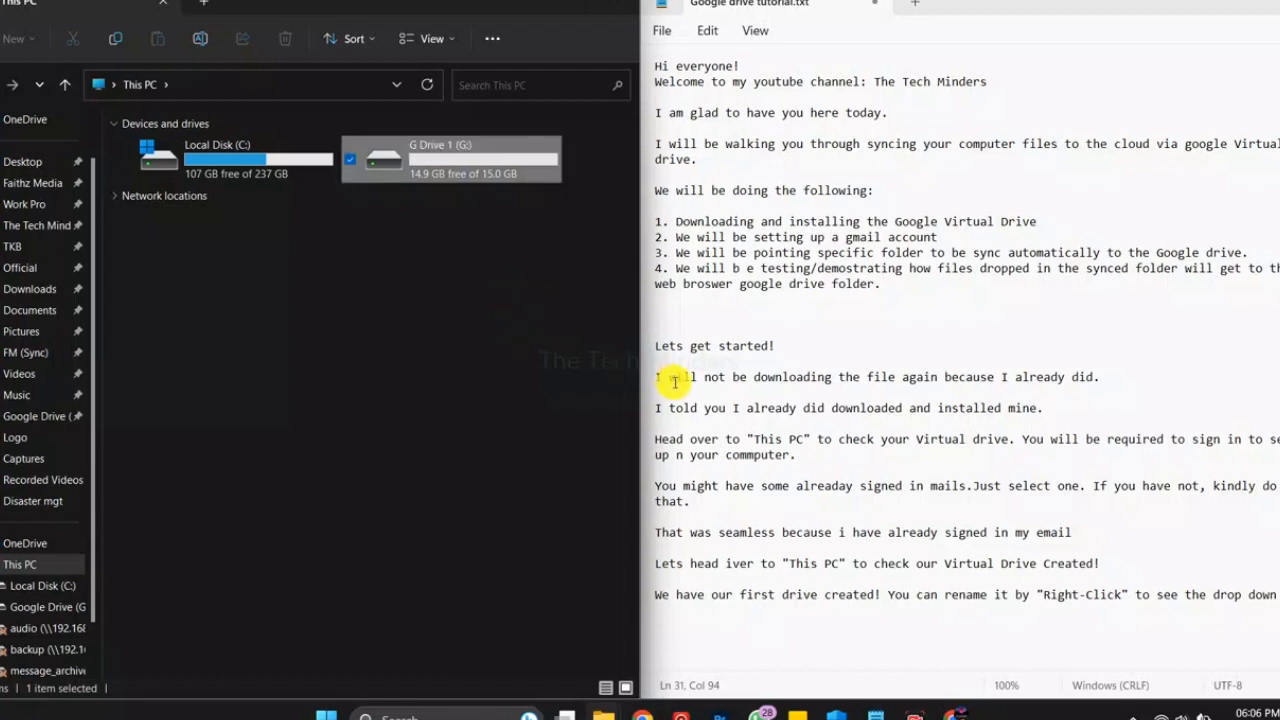
- Add the note "NOw that we have renamed it. We will add another drive should you want toadd another one."
{"action": "left_click", "coordinate": [1035, 632]}
{"action": "left_click", "coordinate": [756, 622]}
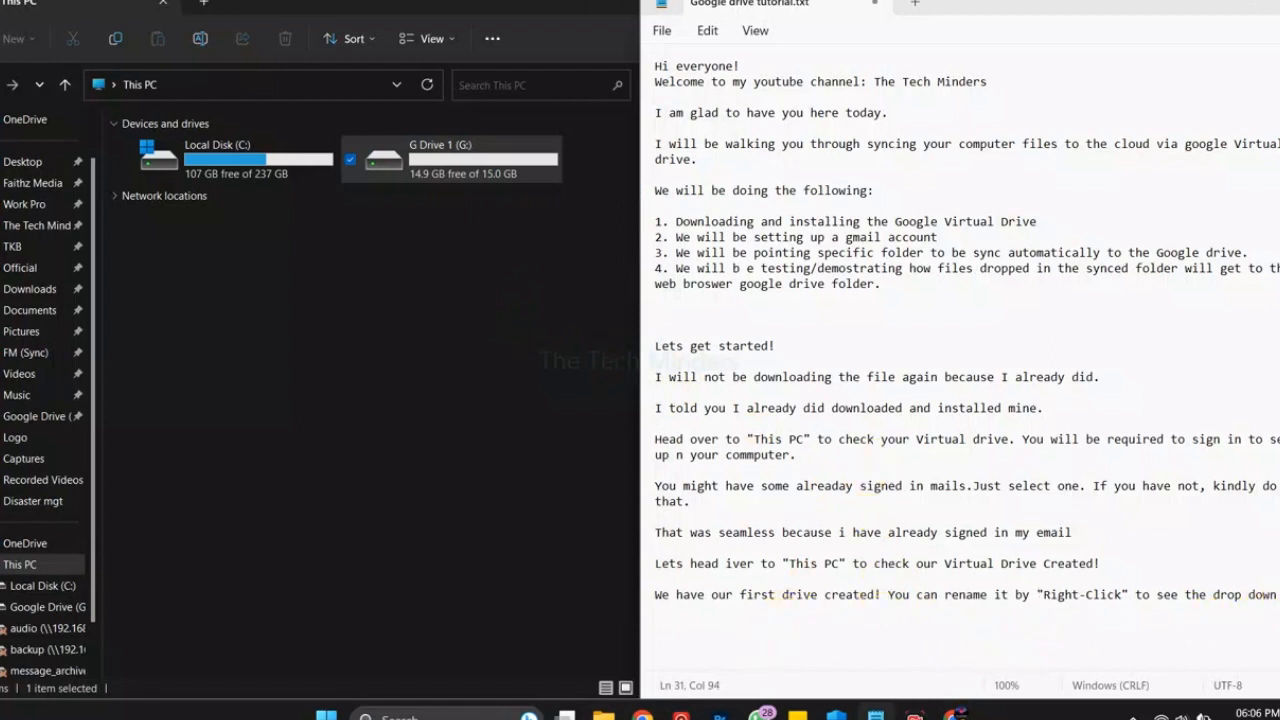
{"action": "type", "text": "NOw that we have renamed it"}
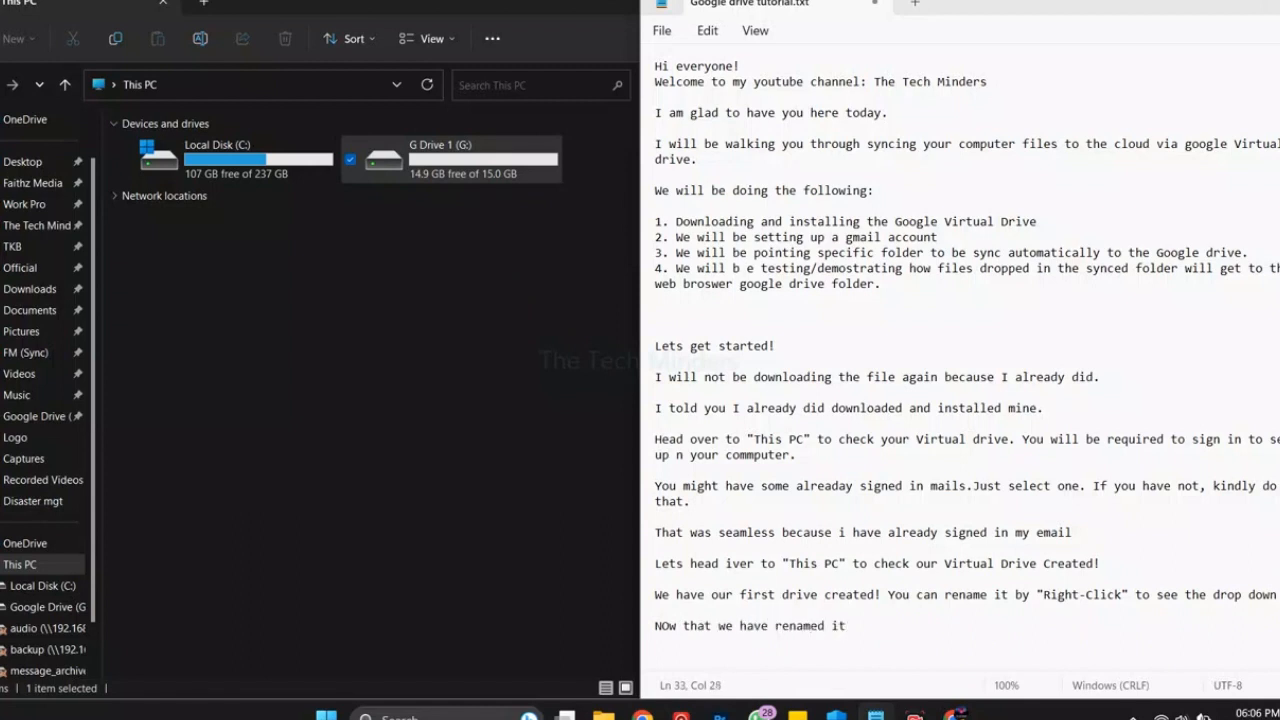
{"action": "type", "text": ". We will add another d"}
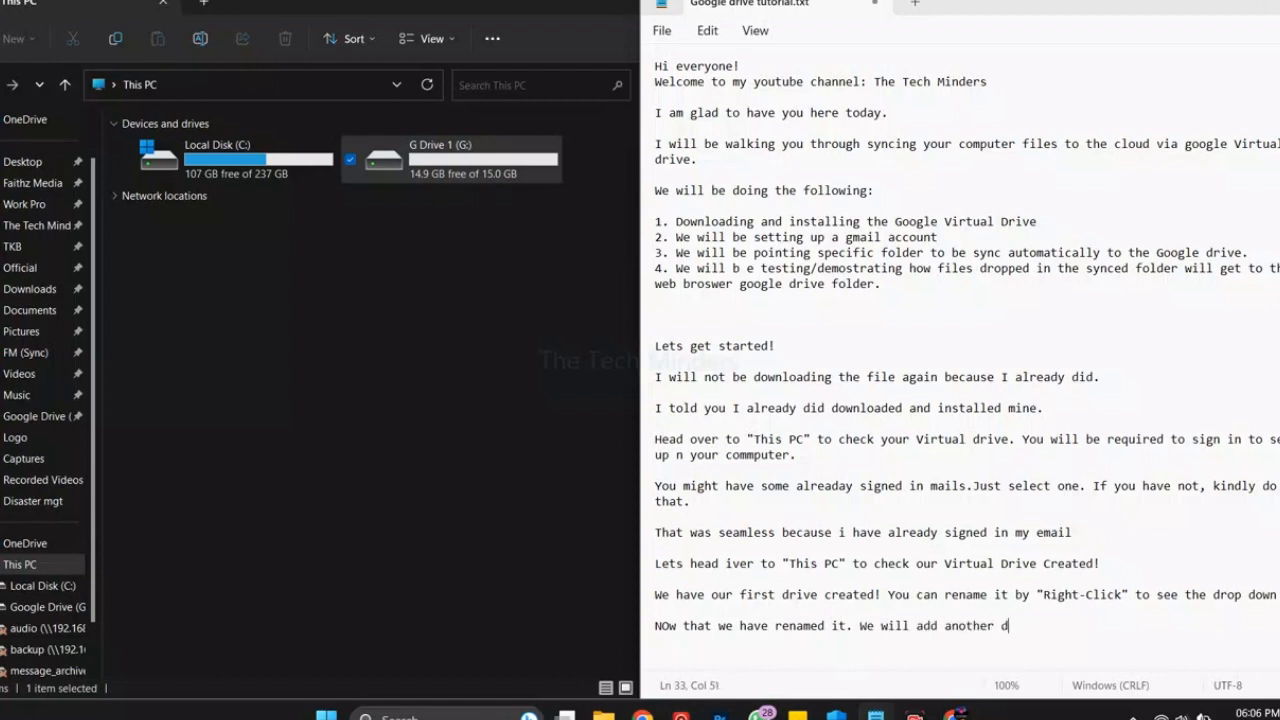
{"action": "type", "text": "rive should you want toadd anothe"}
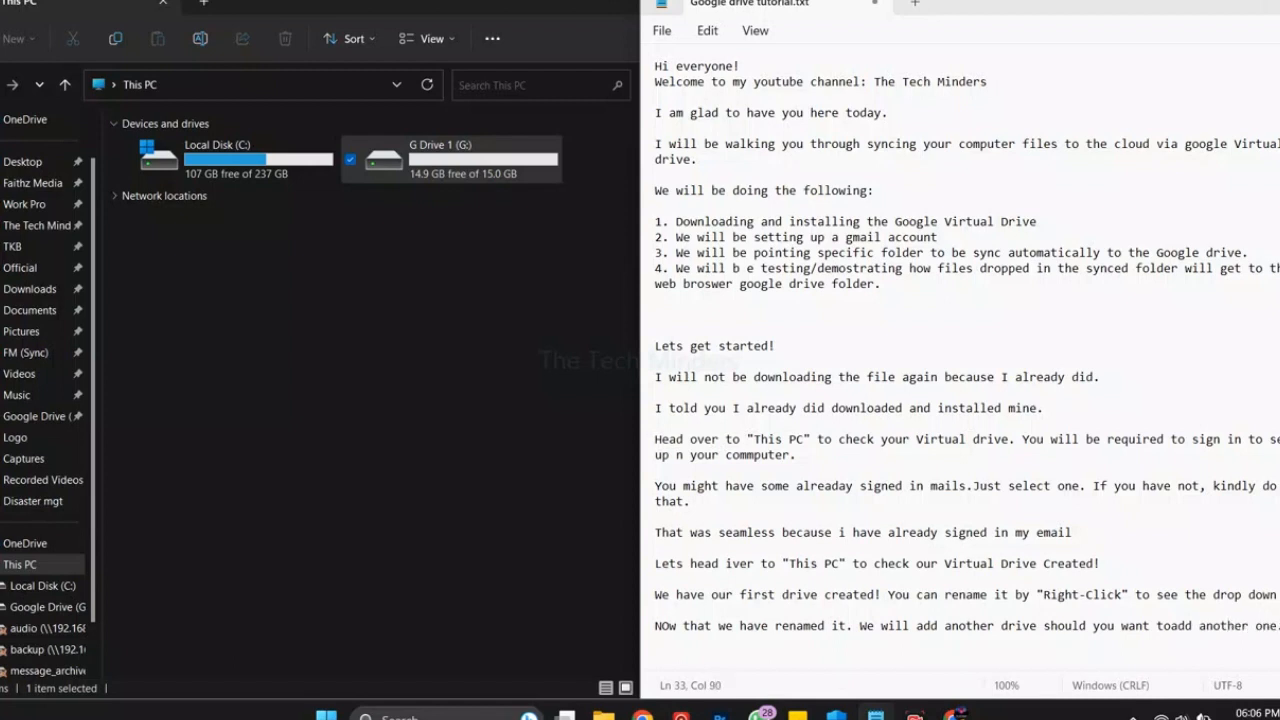
{"action": "type", "text": "r one."}
- Add the note "To do that, we will have to see the drive icon in the task bar" below a blank gap
{"action": "key", "text": "Return"}
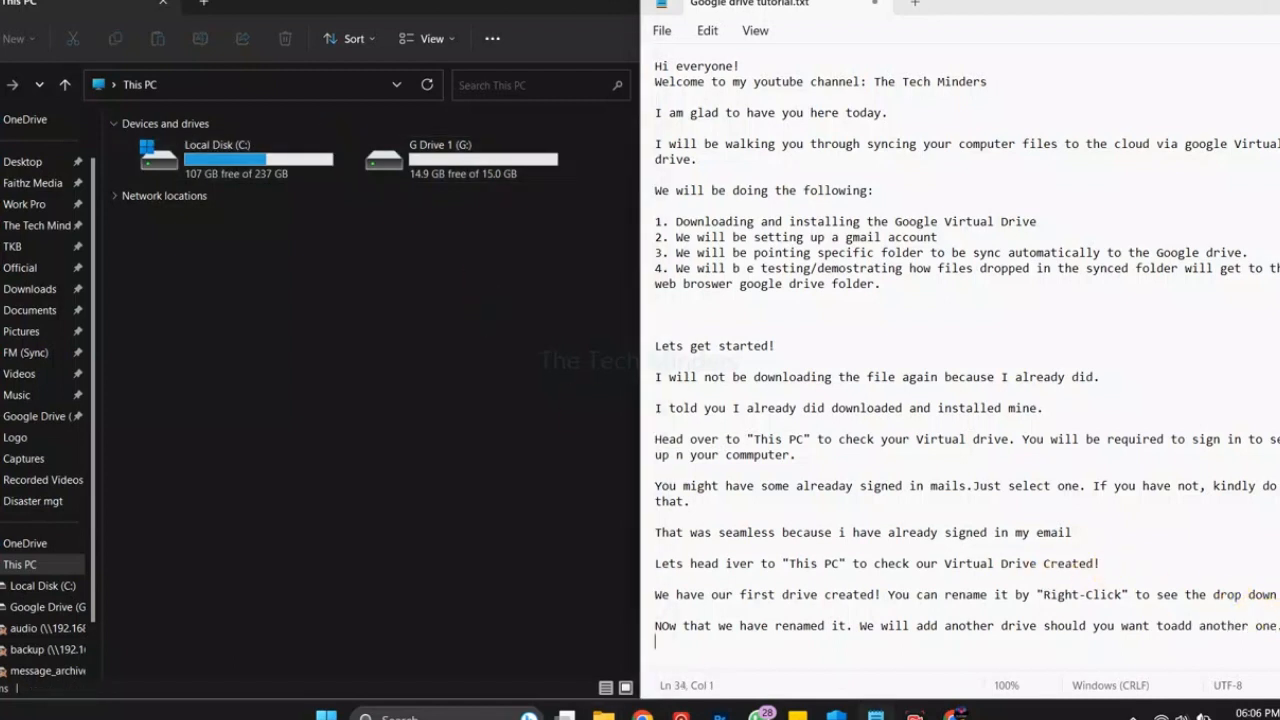
{"action": "key", "text": "Return"}
{"action": "key", "text": "Return"}
{"action": "type", "text": "To do that, we will"}
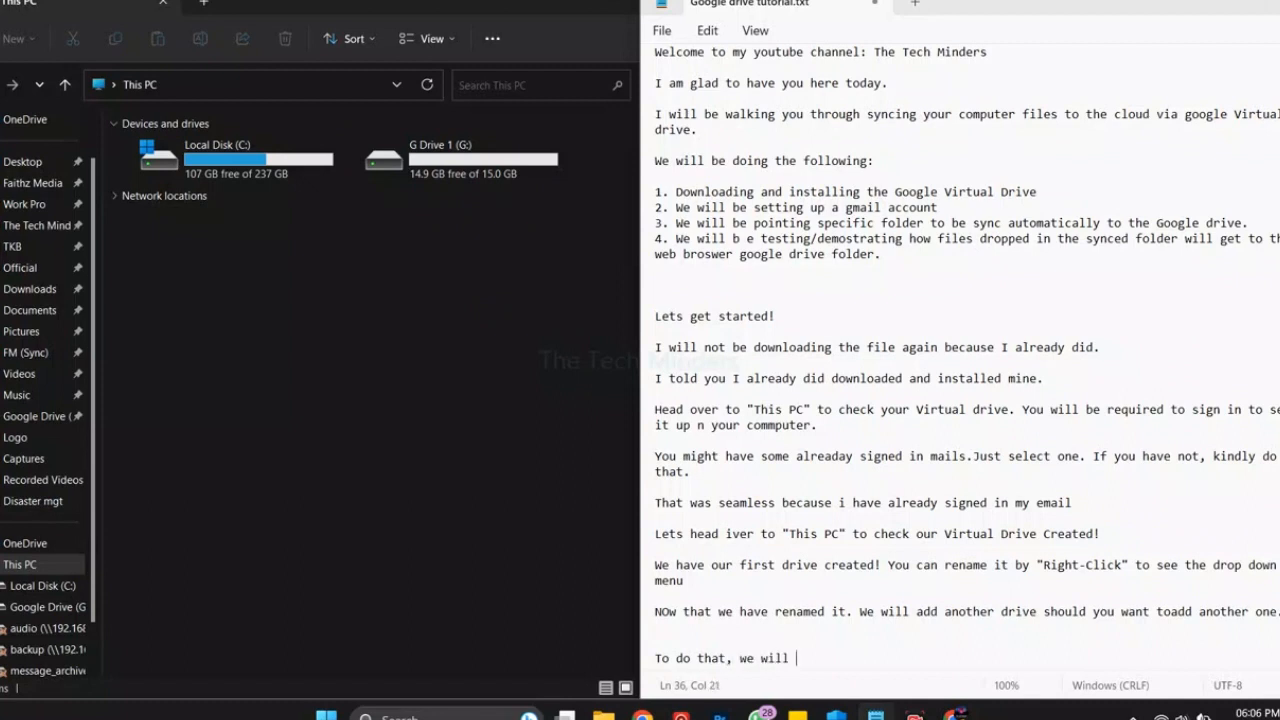
{"action": "type", "text": " have to see the drive icon in the task bar"}
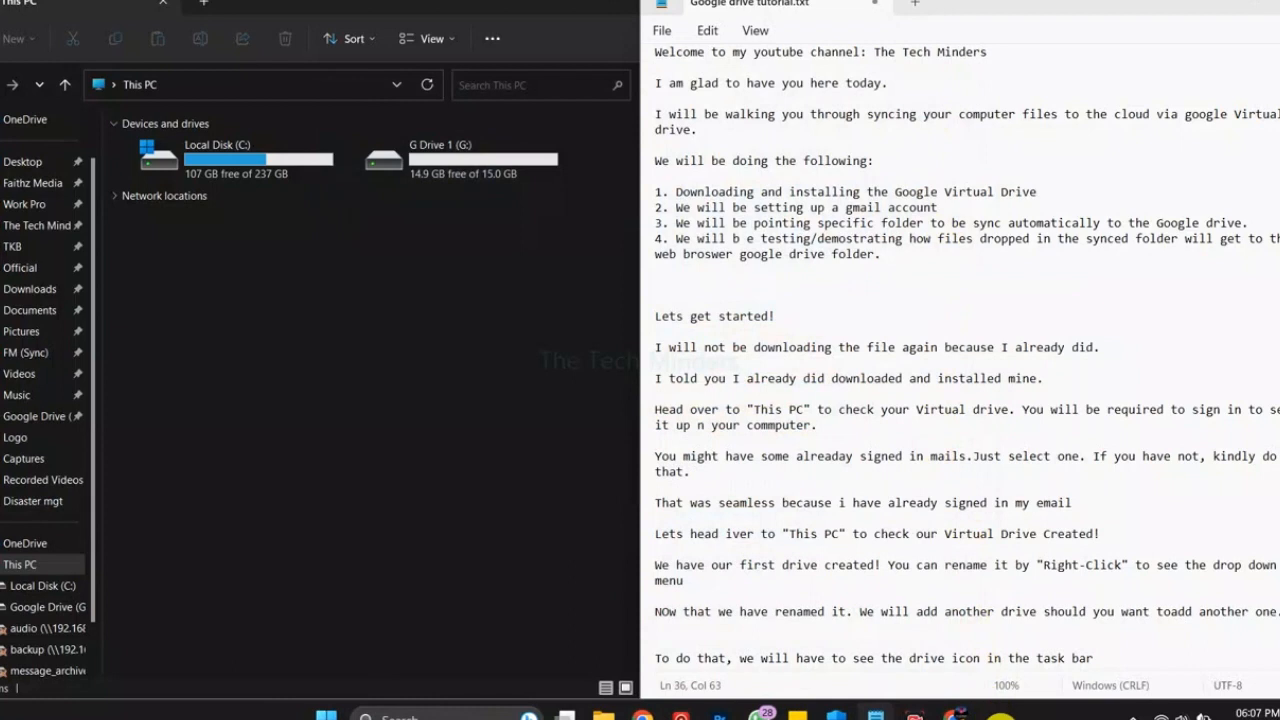
- Open the account list of the running Google Drive app and start adding another account
{"action": "left_click", "coordinate": [1132, 712]}
{"action": "left_click", "coordinate": [1062, 666]}
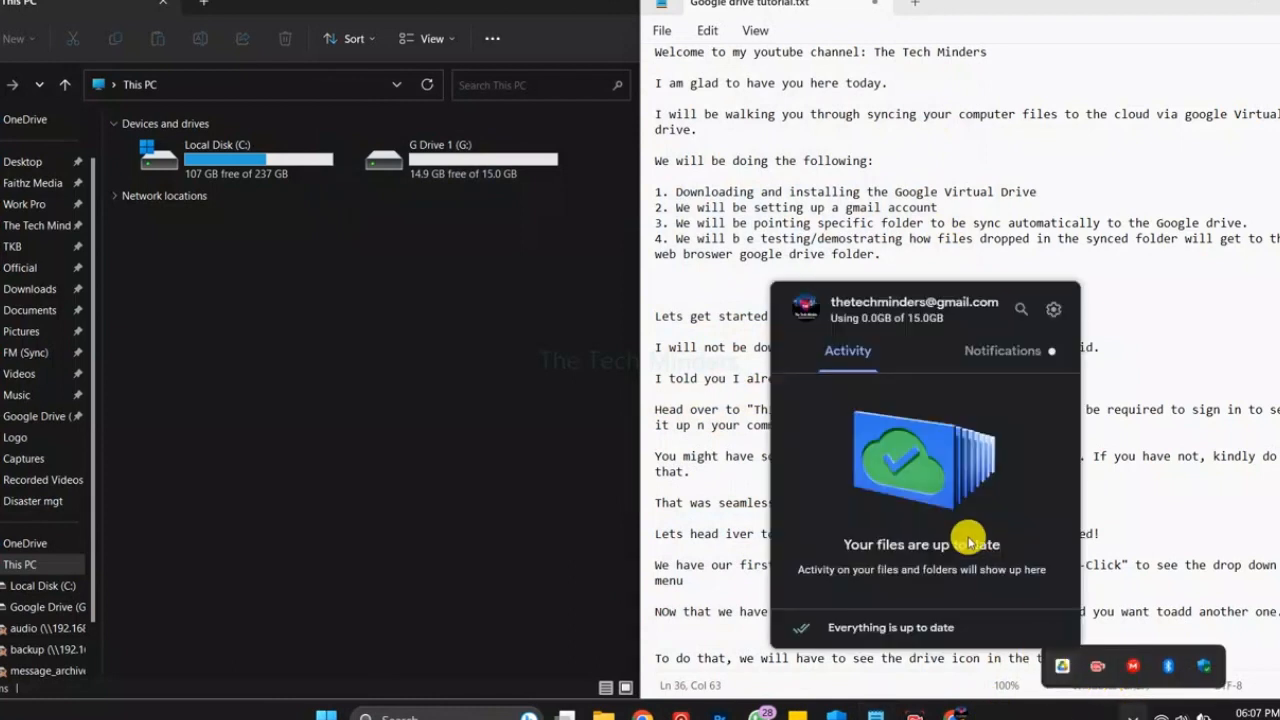
{"action": "left_click", "coordinate": [896, 308]}
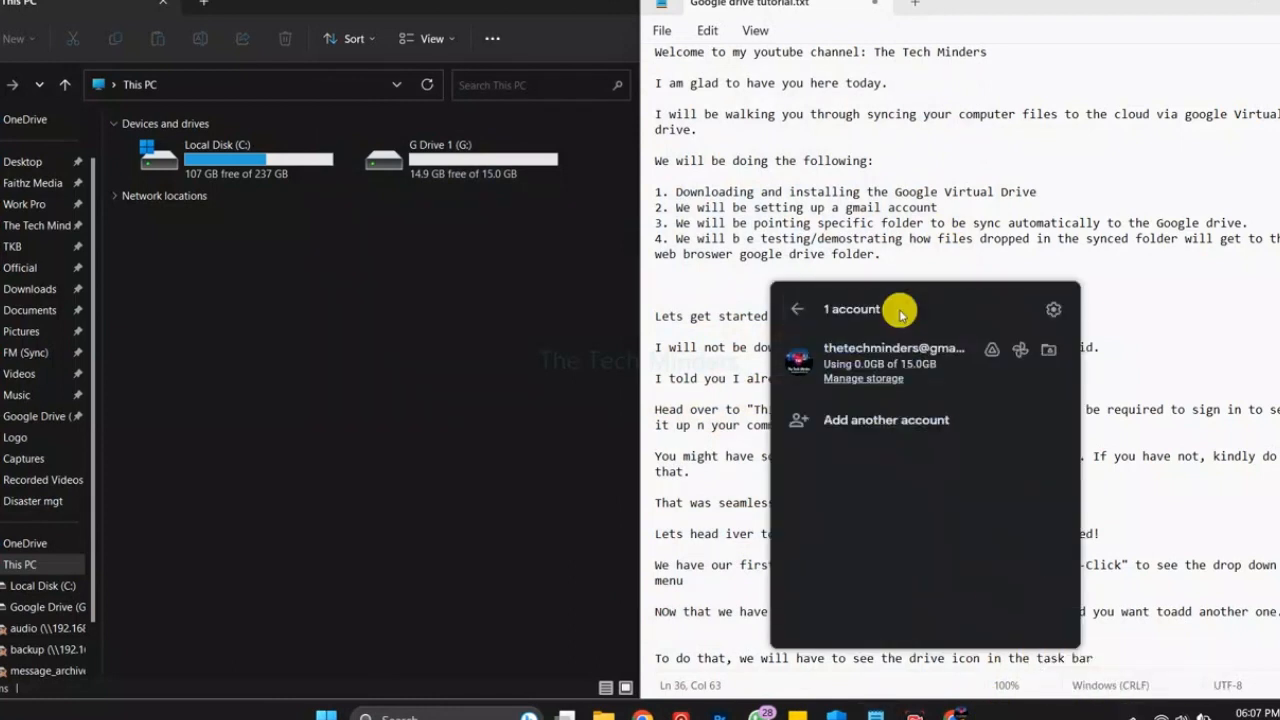
{"action": "left_click", "coordinate": [885, 420]}
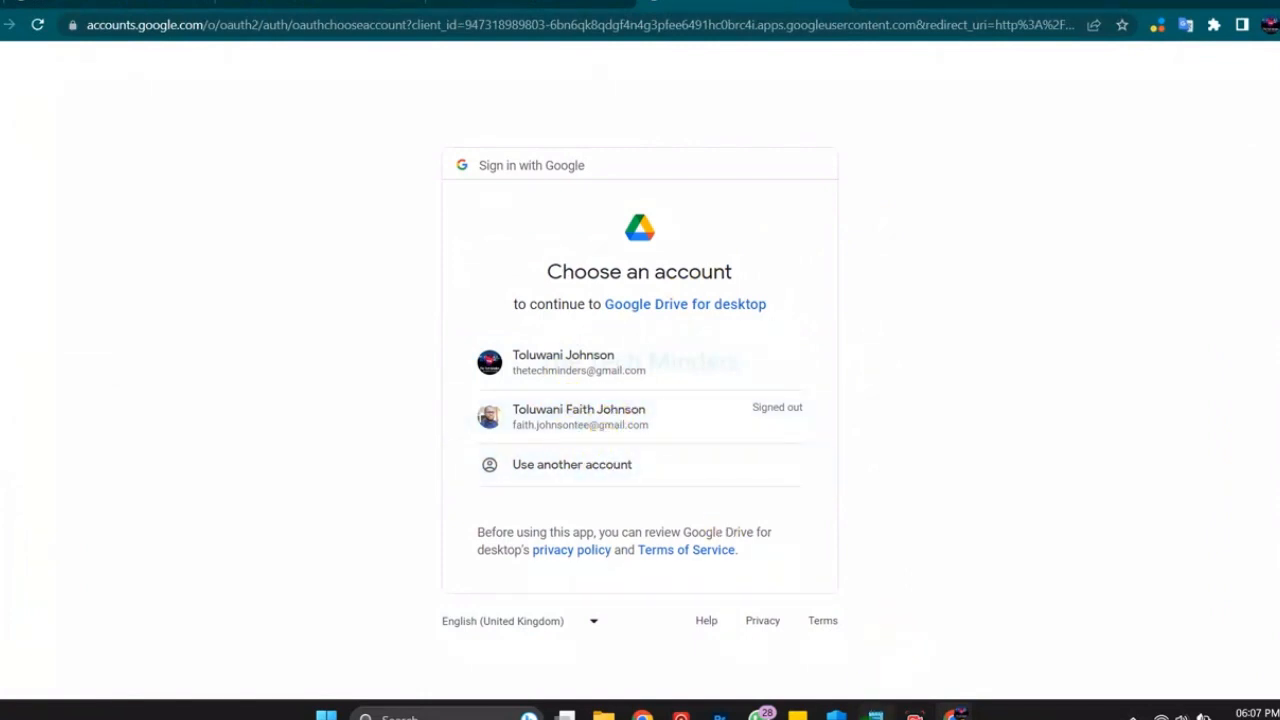
- Return to the tutorial text file and add the note "You can select another signed in account or fresh login."
{"action": "left_click", "coordinate": [868, 714]}
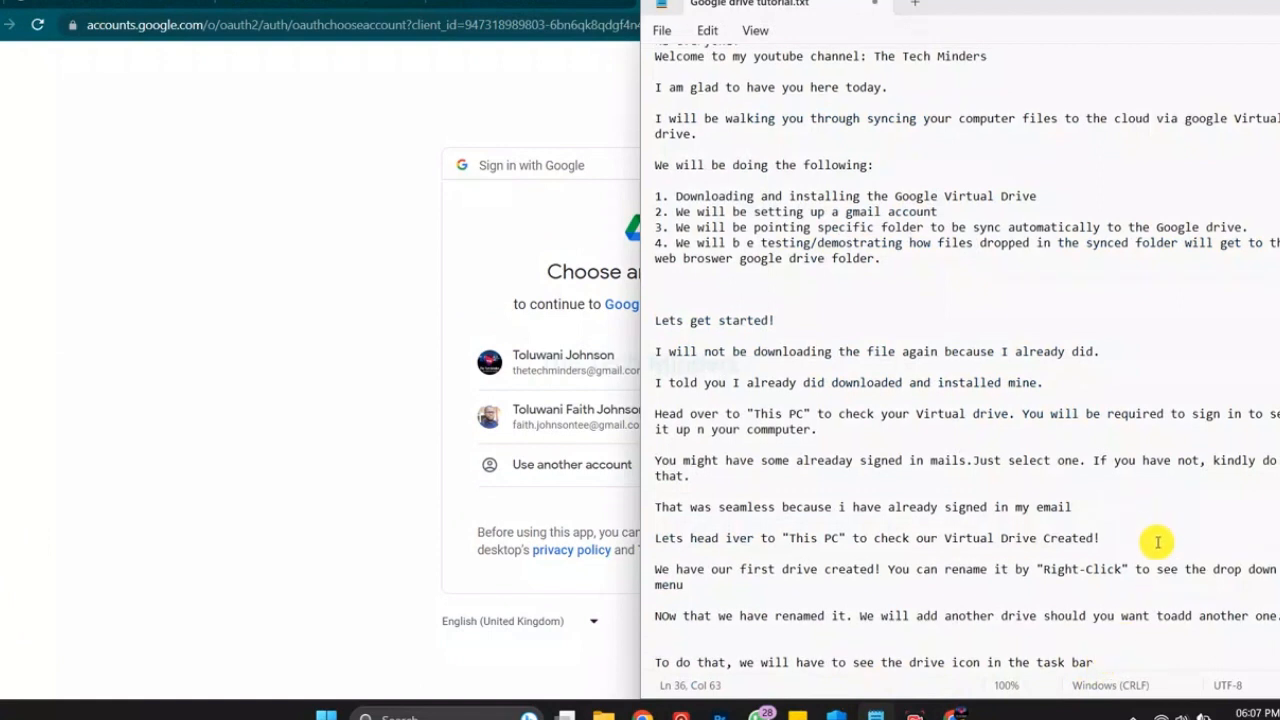
{"action": "key", "text": "Return"}
{"action": "key", "text": "Return"}
{"action": "type", "text": "You can select another"}
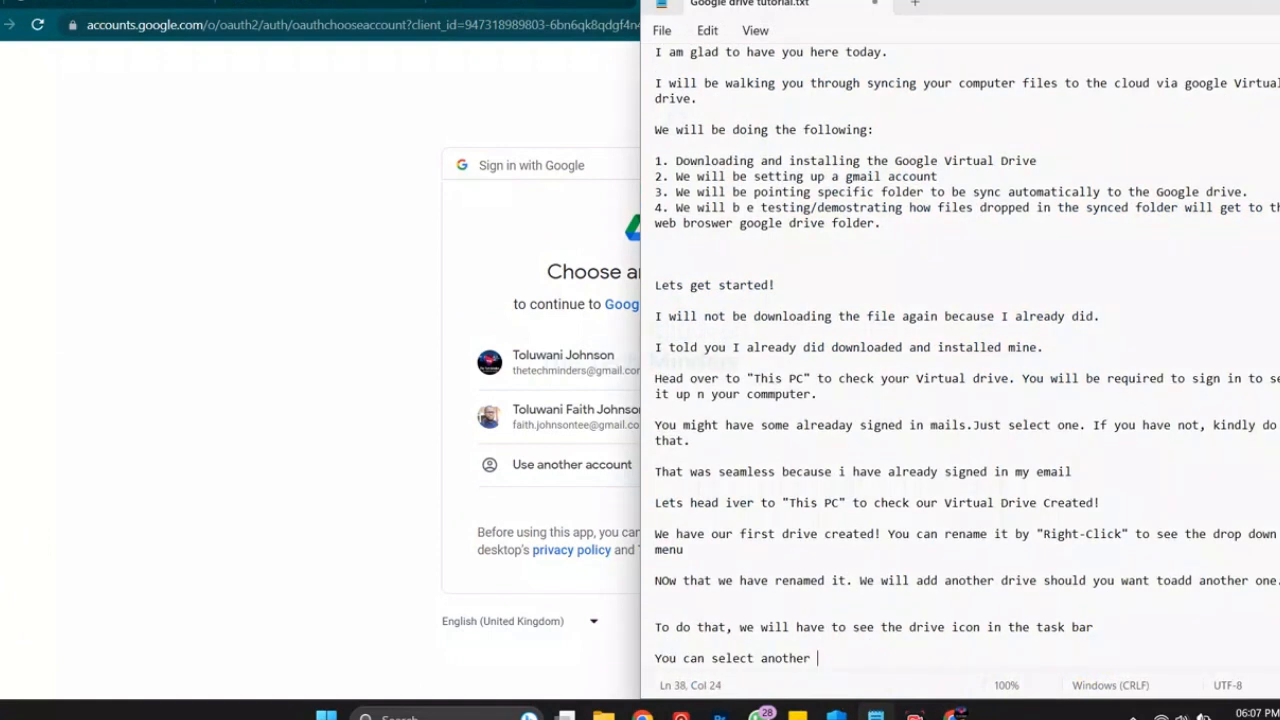
{"action": "type", "text": " signed in account or"}
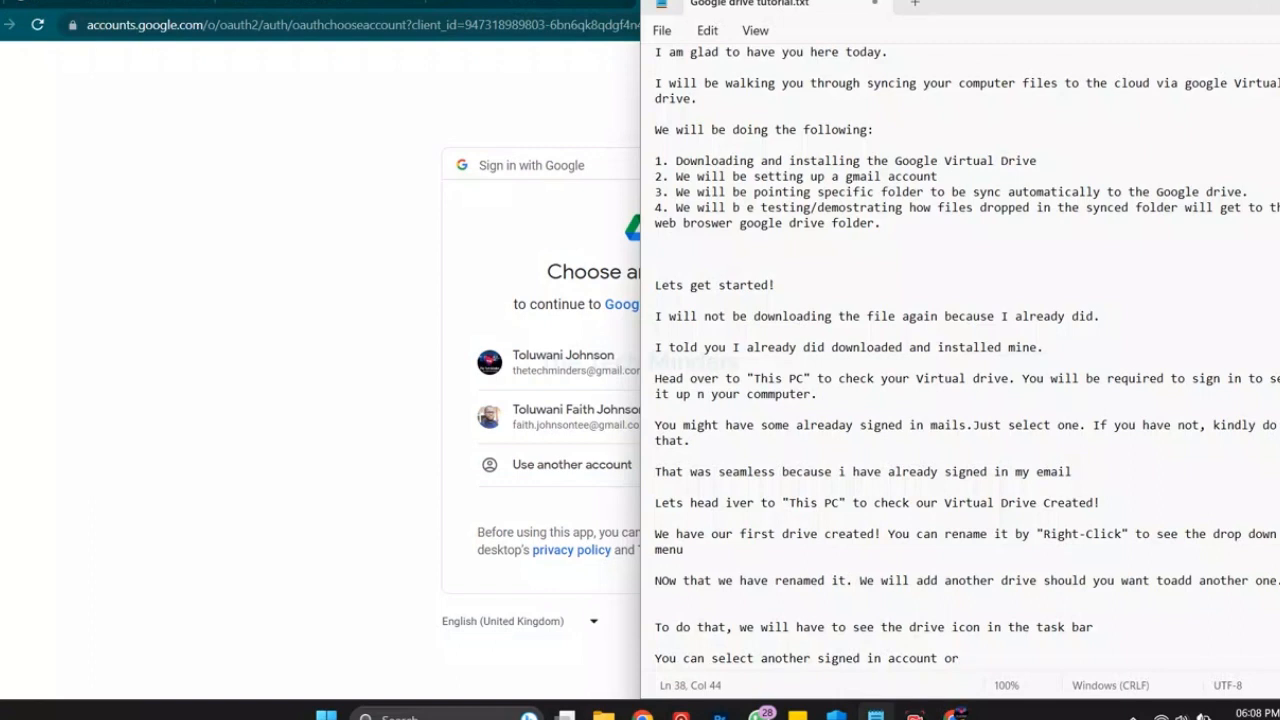
{"action": "type", "text": "gin."}
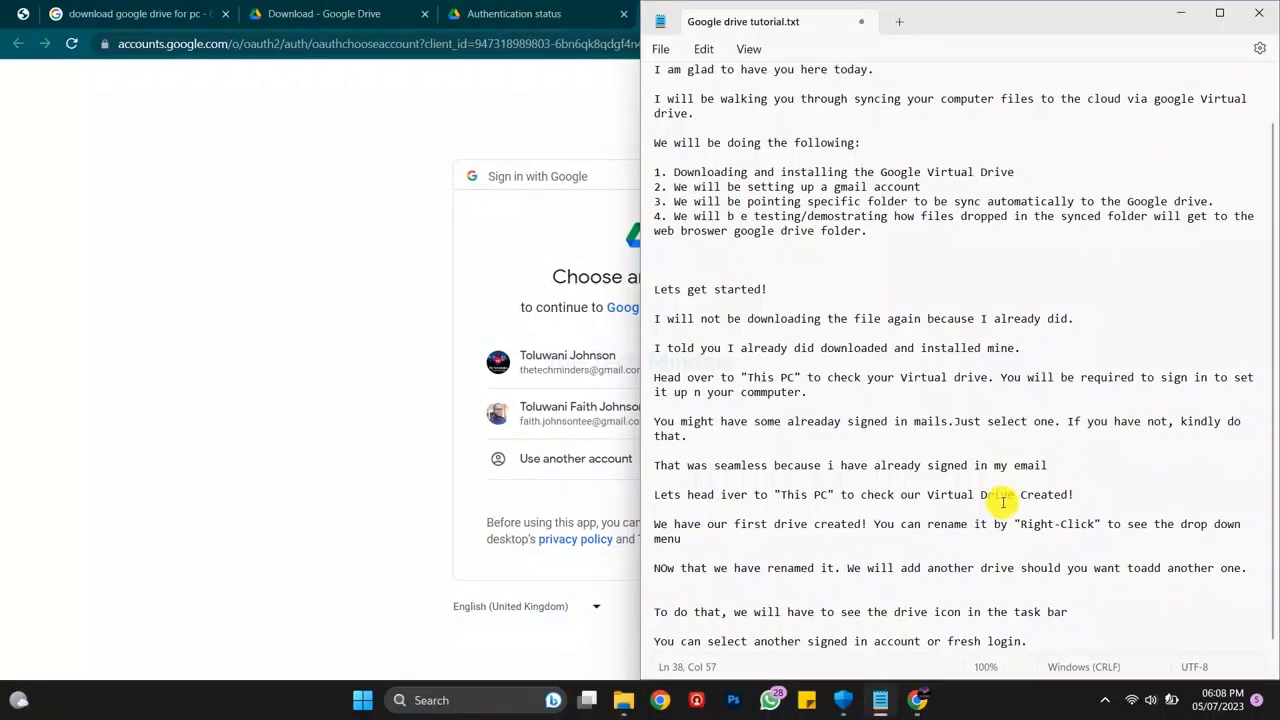
- Sign in to Google Drive with the second listed Google account by entering its password and approving the sign-in
{"action": "left_click", "coordinate": [562, 406]}
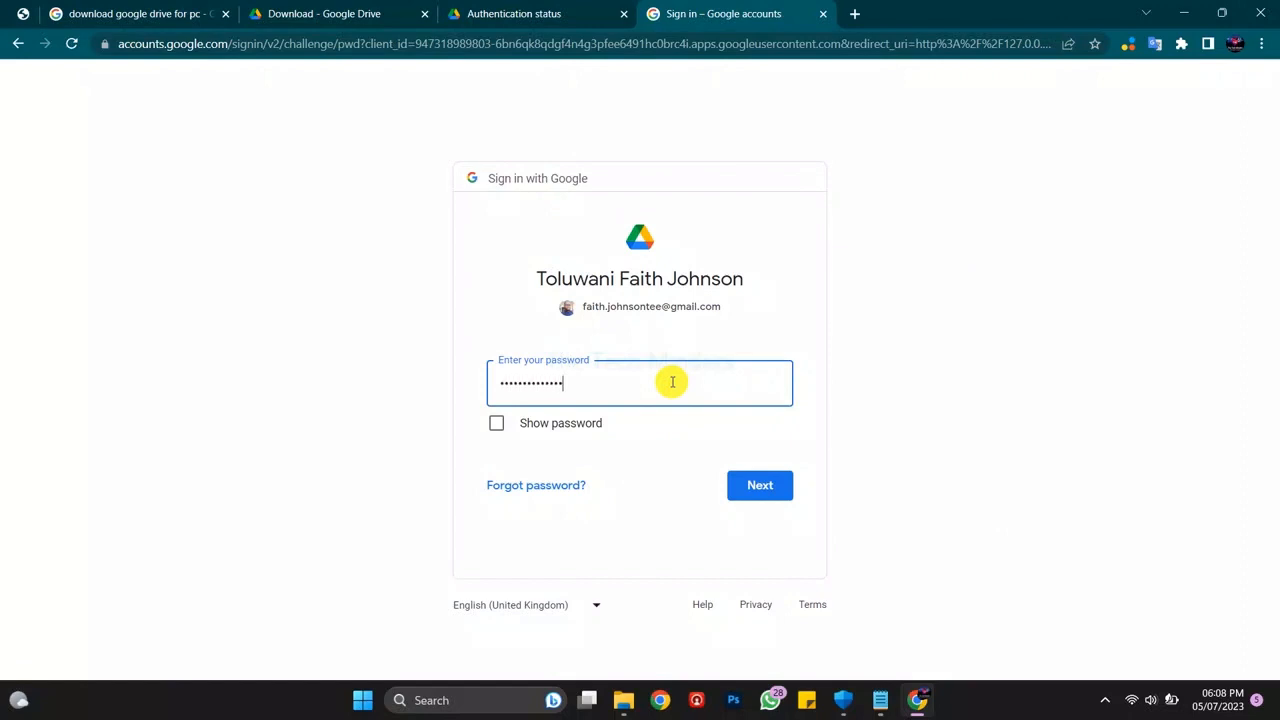
{"action": "key", "text": "Return"}
{"action": "left_click", "coordinate": [1203, 274]}
{"action": "left_click", "coordinate": [729, 536]}
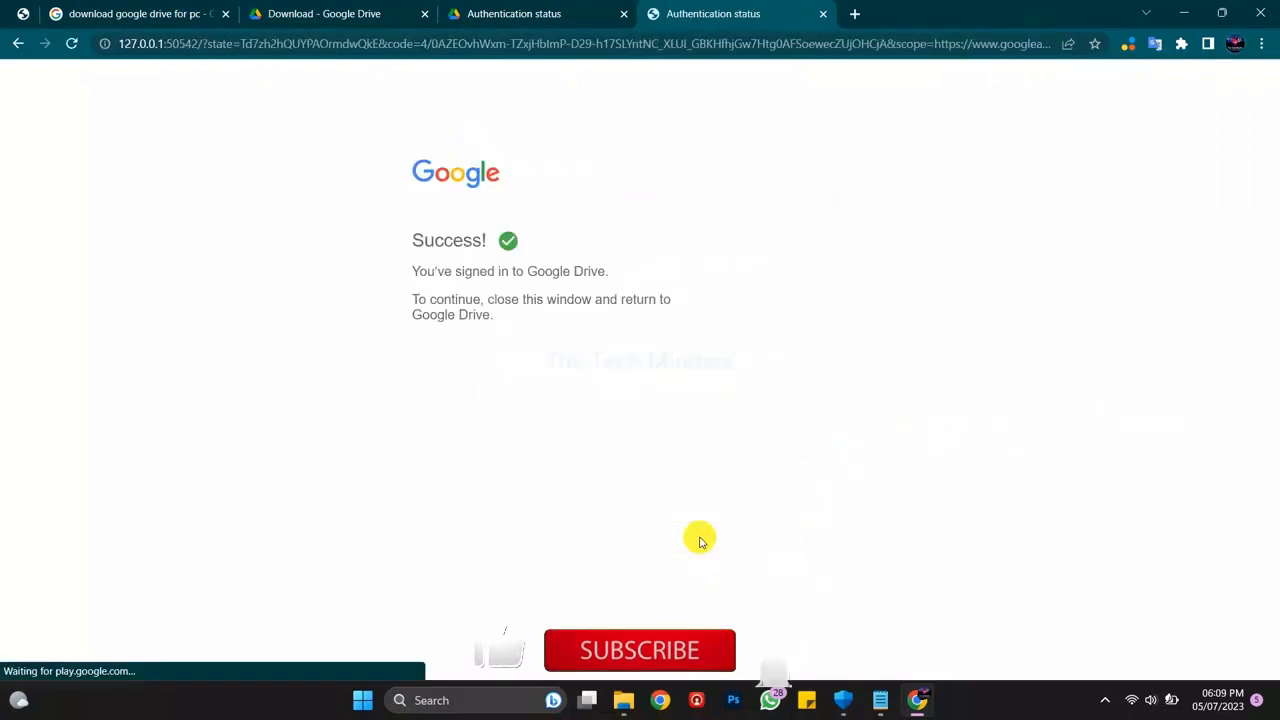
- Bring up the This PC window, refresh it and widen it to check the newly added drive
{"action": "mouse_move", "coordinate": [618, 698]}
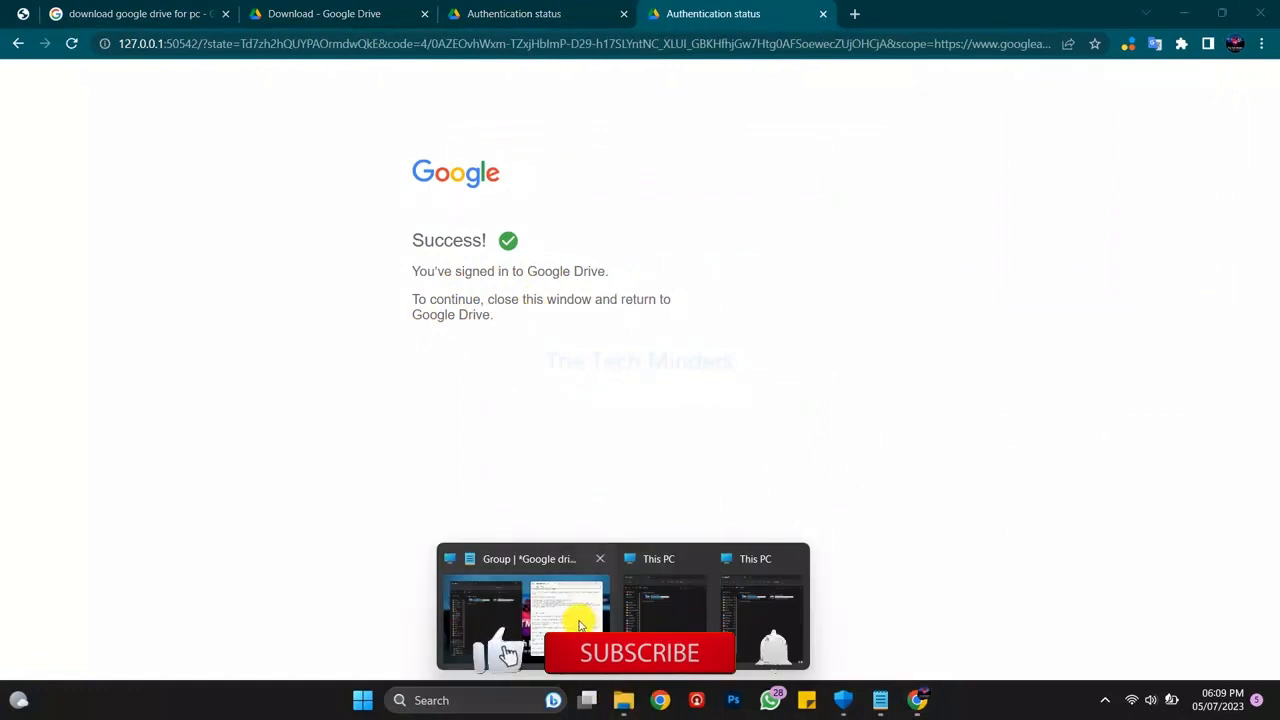
{"action": "left_click", "coordinate": [764, 620]}
{"action": "right_click", "coordinate": [301, 293]}
{"action": "left_click", "coordinate": [257, 343]}
{"action": "left_click_drag", "start_coordinate": [641, 249], "coordinate": [915, 251]}
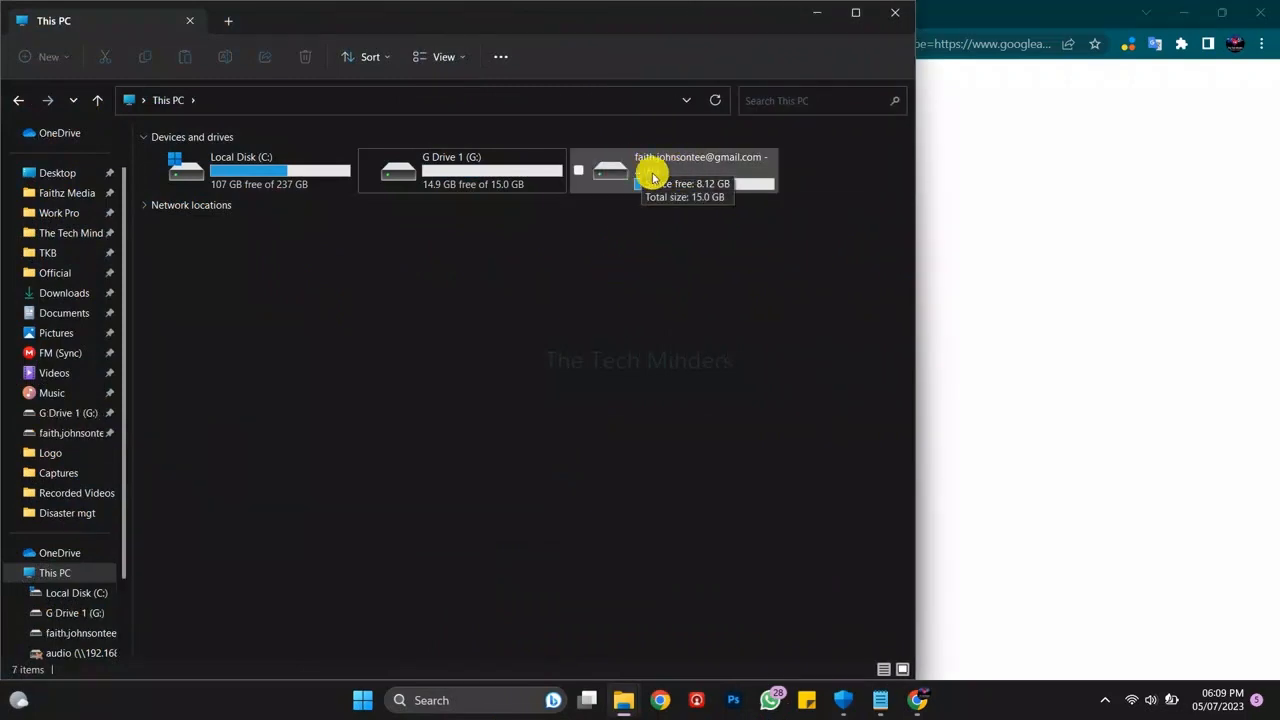
- Return to the tutorial text file and add the note "We have the second one created." below a blank gap
{"action": "left_click", "coordinate": [1006, 234]}
{"action": "left_click", "coordinate": [884, 703]}
{"action": "left_click", "coordinate": [1041, 649]}
{"action": "key", "text": "Return"}
{"action": "key", "text": "Return"}
{"action": "key", "text": "Return"}
{"action": "key", "text": "Return"}
{"action": "type", "text": "We have the second one created."}
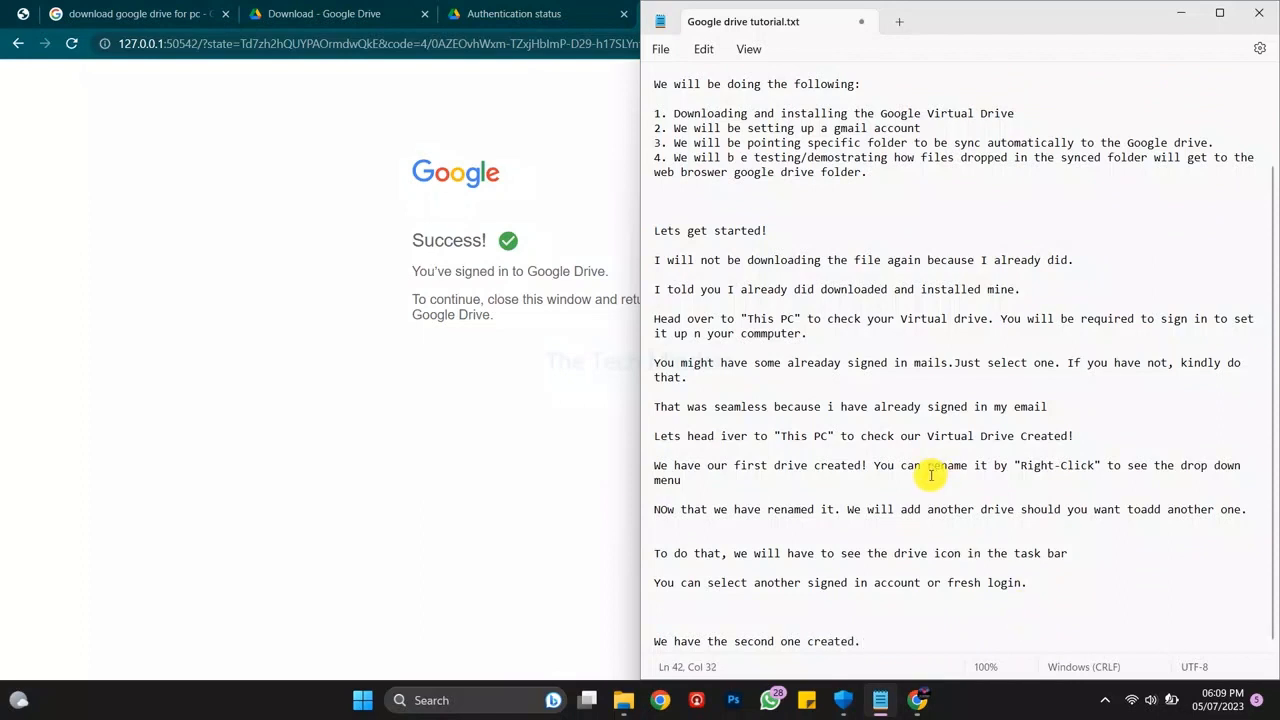
- Add the note "Now we have to point which folder we want our files to sync to the Google Drive cloud storage."
{"action": "key", "text": "Return"}
{"action": "key", "text": "Return"}
{"action": "key", "text": "Return"}
{"action": "key", "text": "Return"}
{"action": "type", "text": "Now we have to point which "}
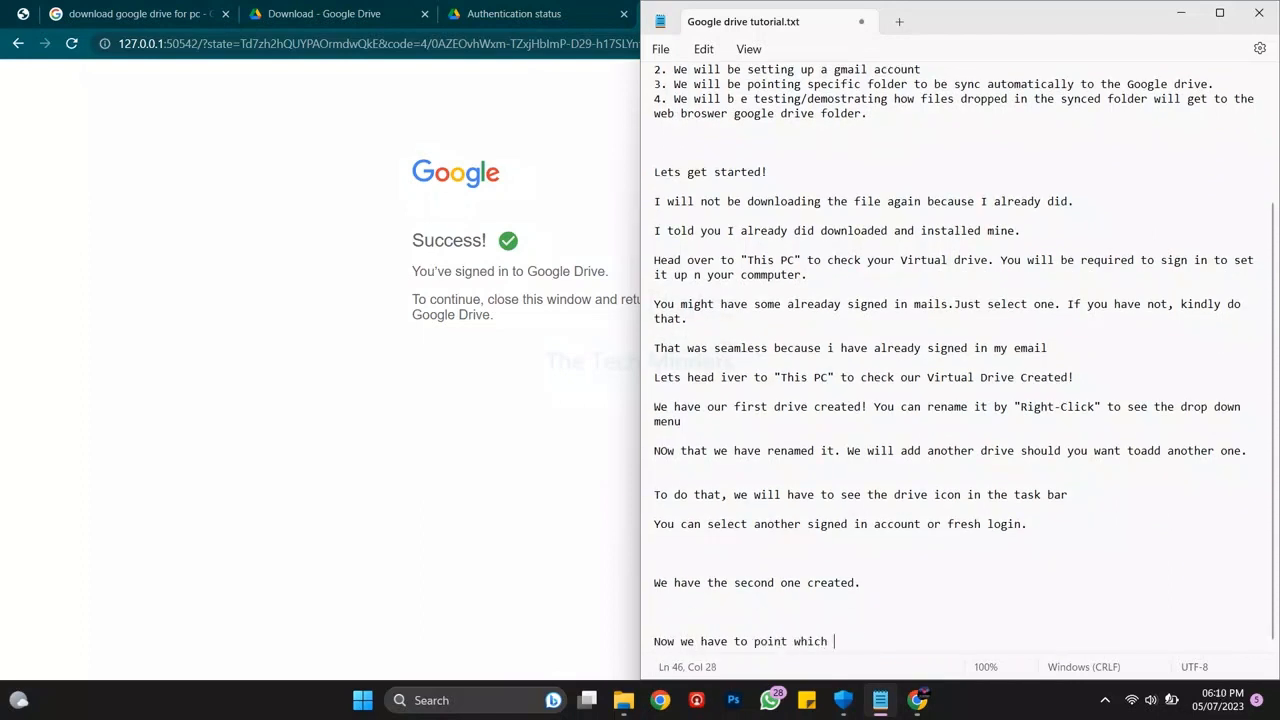
{"action": "type", "text": "folder we want our files"}
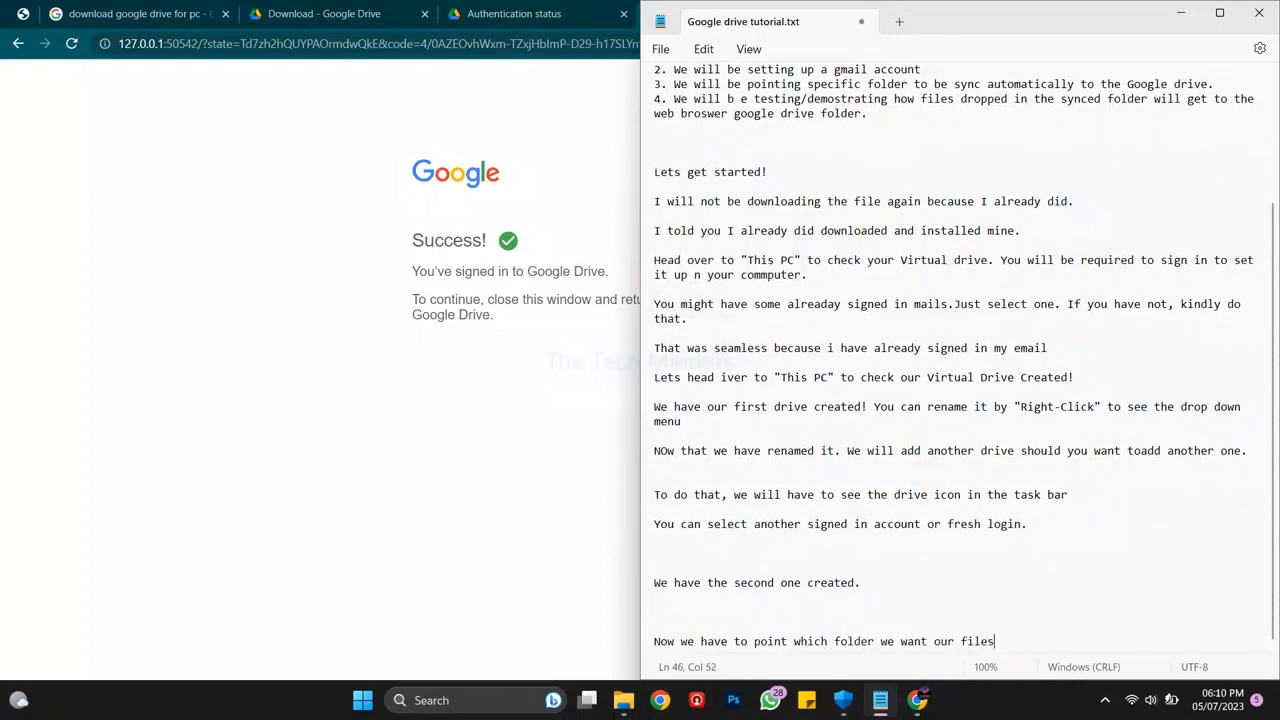
{"action": "type", "text": " to sync to the Google Drive cloud storage."}
- Minimize the browser and rename the H: drive in This PC as "G Drive 2"
{"action": "left_click", "coordinate": [408, 380]}
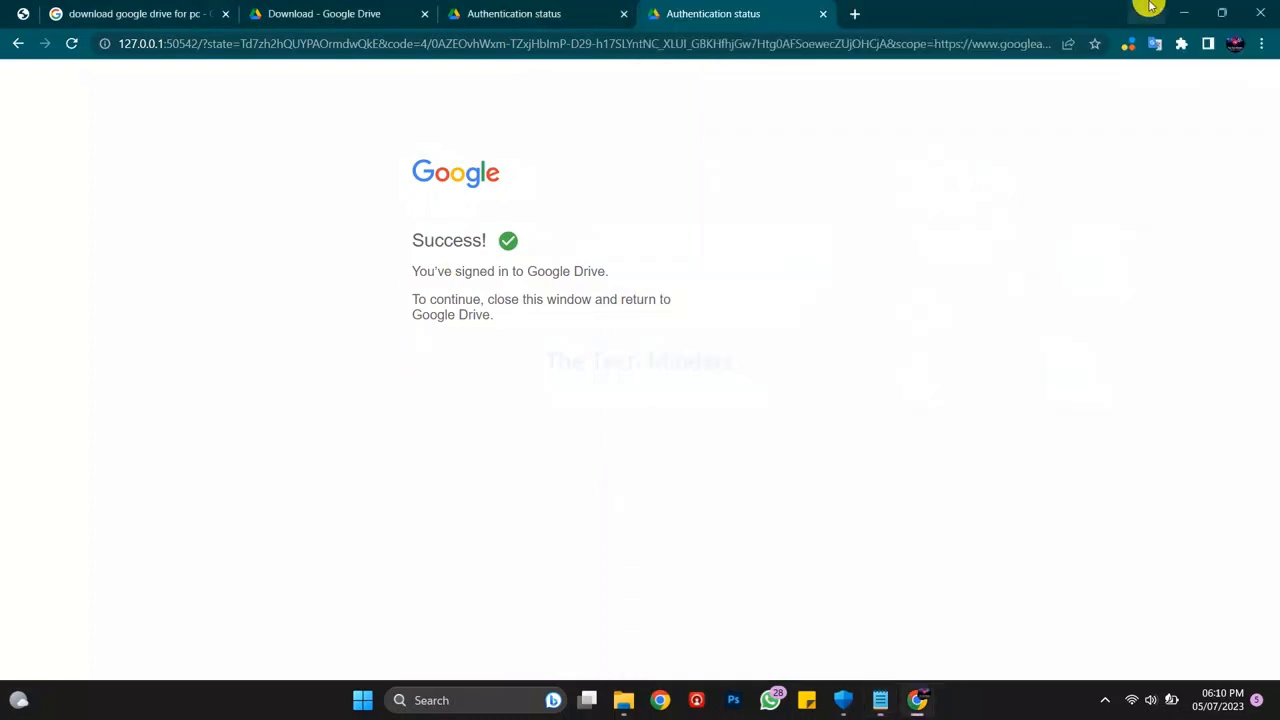
{"action": "left_click", "coordinate": [1185, 13]}
{"action": "left_click", "coordinate": [425, 280]}
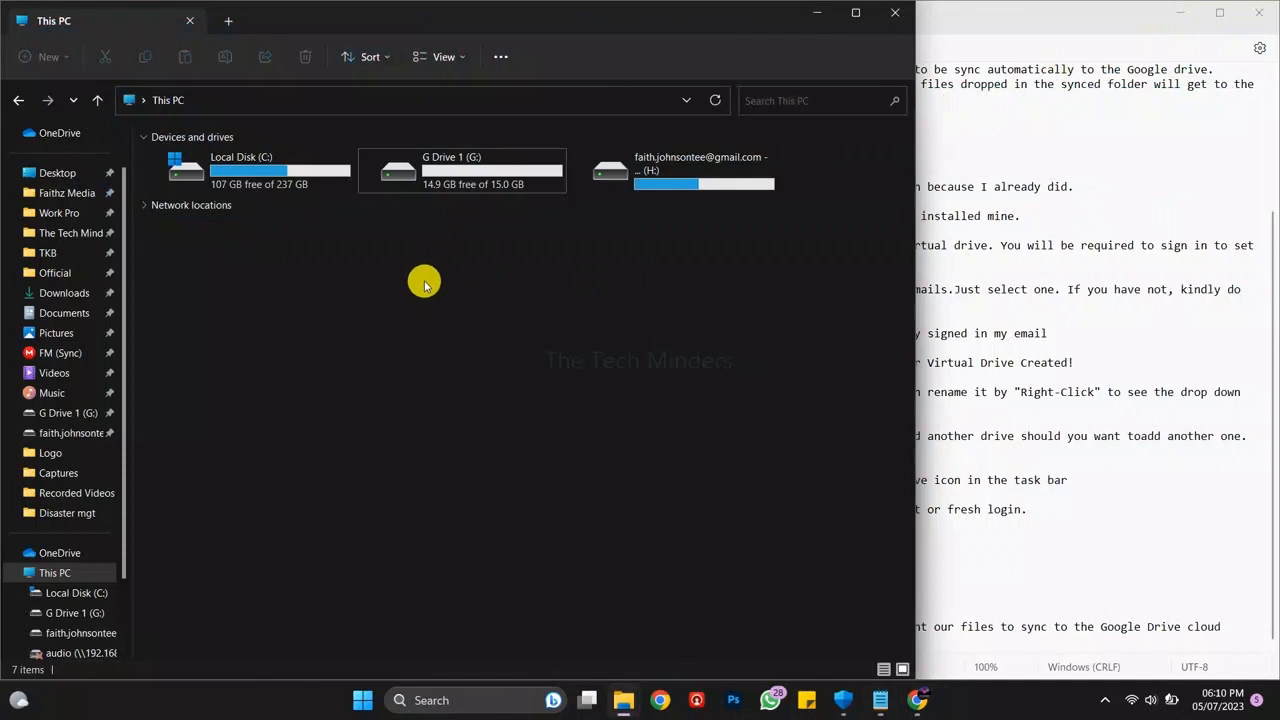
{"action": "right_click", "coordinate": [688, 162]}
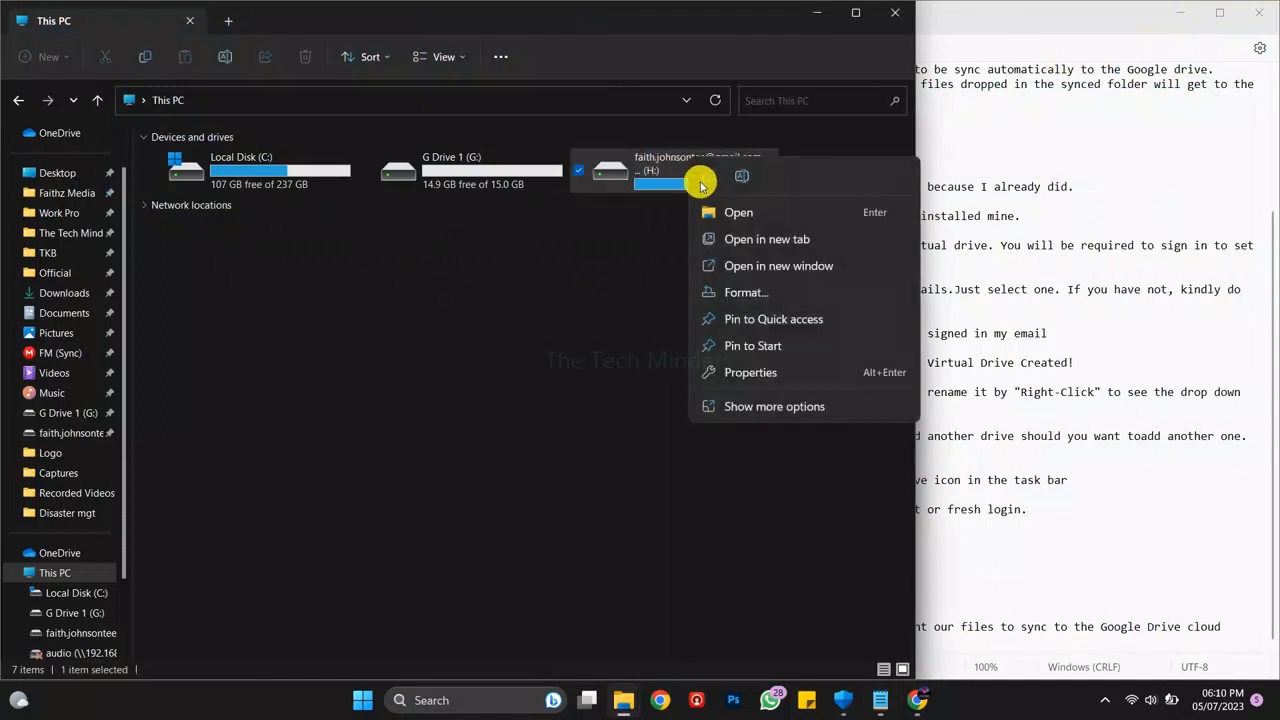
{"action": "left_click", "coordinate": [748, 406]}
{"action": "left_click", "coordinate": [791, 641]}
{"action": "type", "text": "G Drive 2"}
{"action": "key", "text": "Return"}
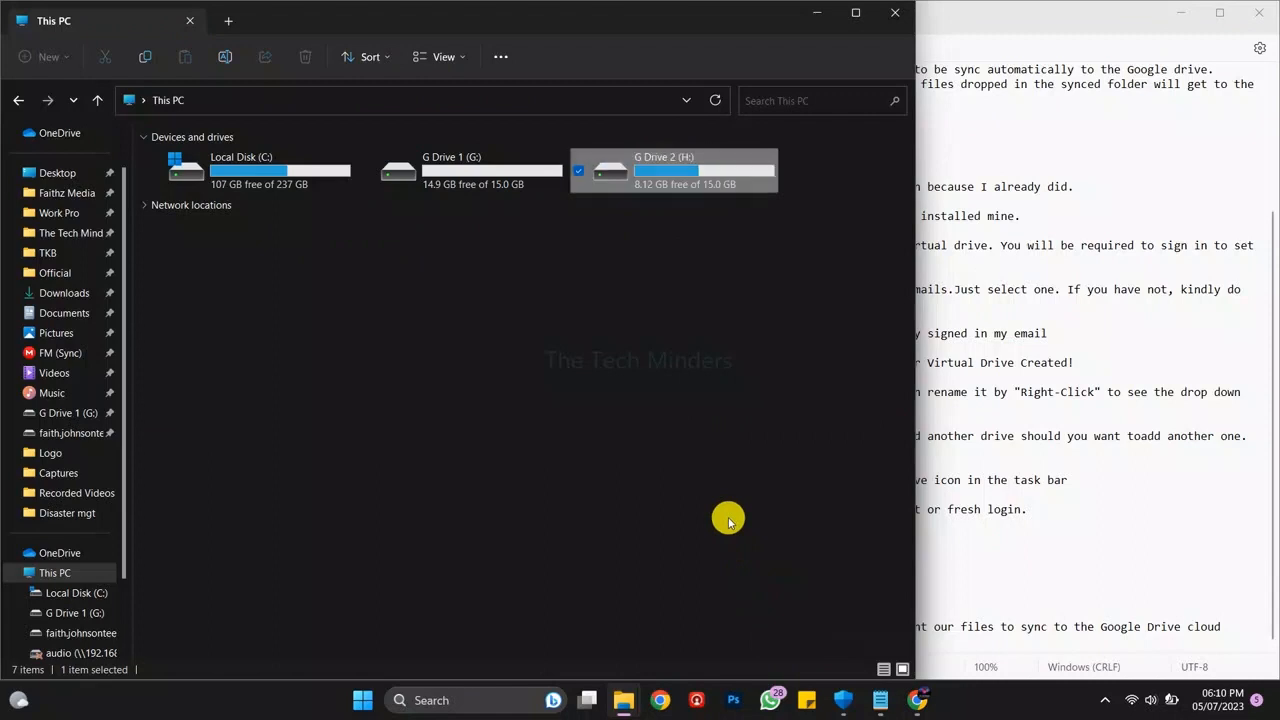
{"action": "left_click", "coordinate": [286, 357]}
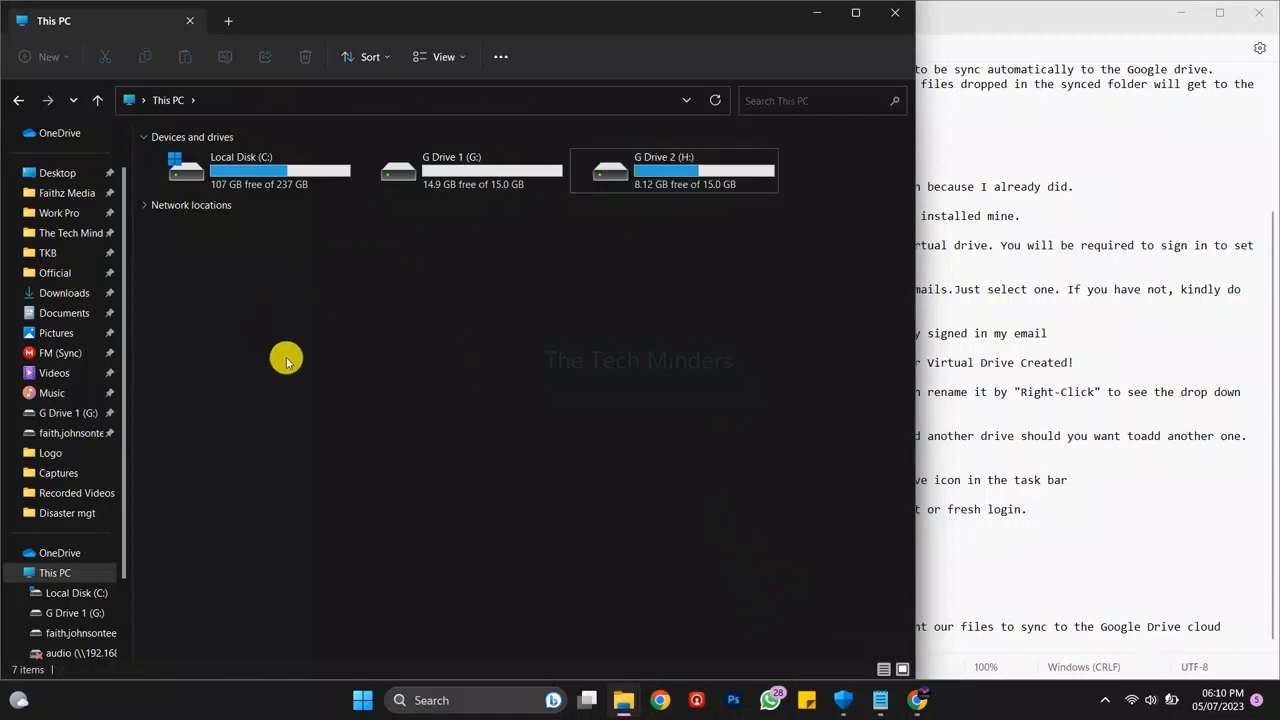
- Look inside the My Drive folder of G Drive 1 and return to This PC
{"action": "left_click", "coordinate": [470, 183]}
{"action": "double_click", "coordinate": [470, 183]}
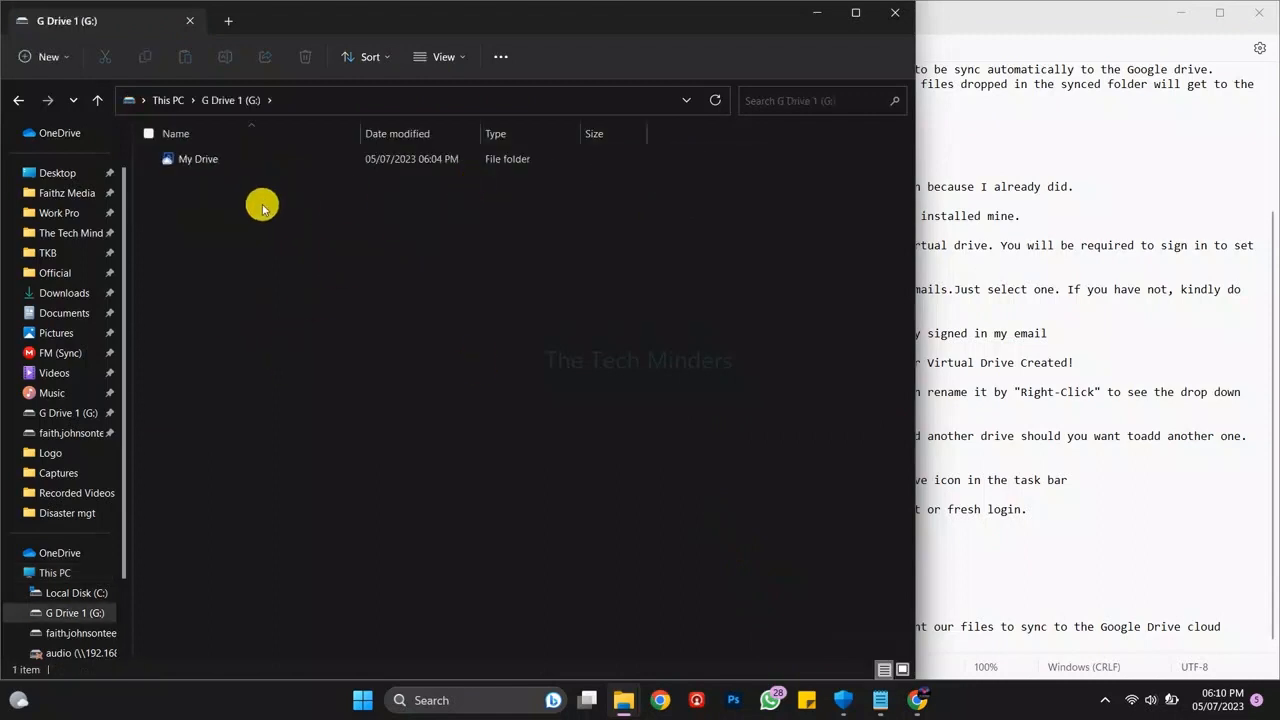
{"action": "double_click", "coordinate": [197, 163]}
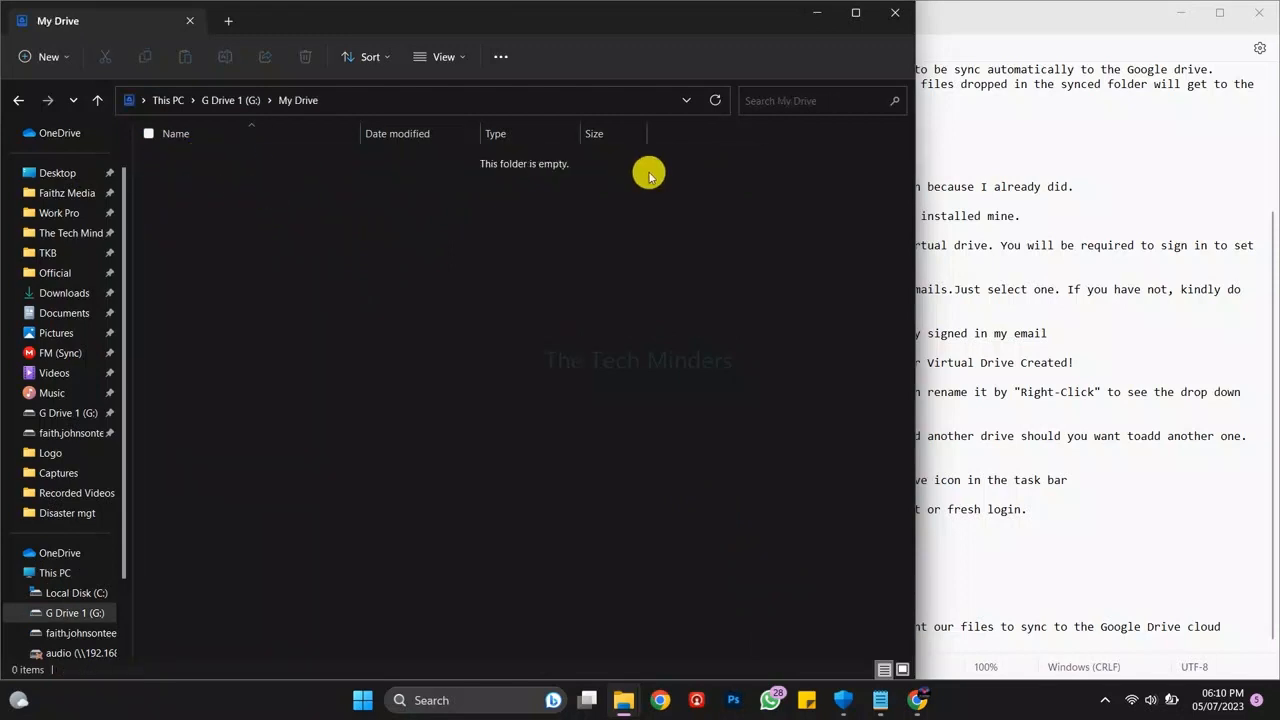
{"action": "left_click", "coordinate": [97, 100]}
{"action": "left_click", "coordinate": [92, 100]}
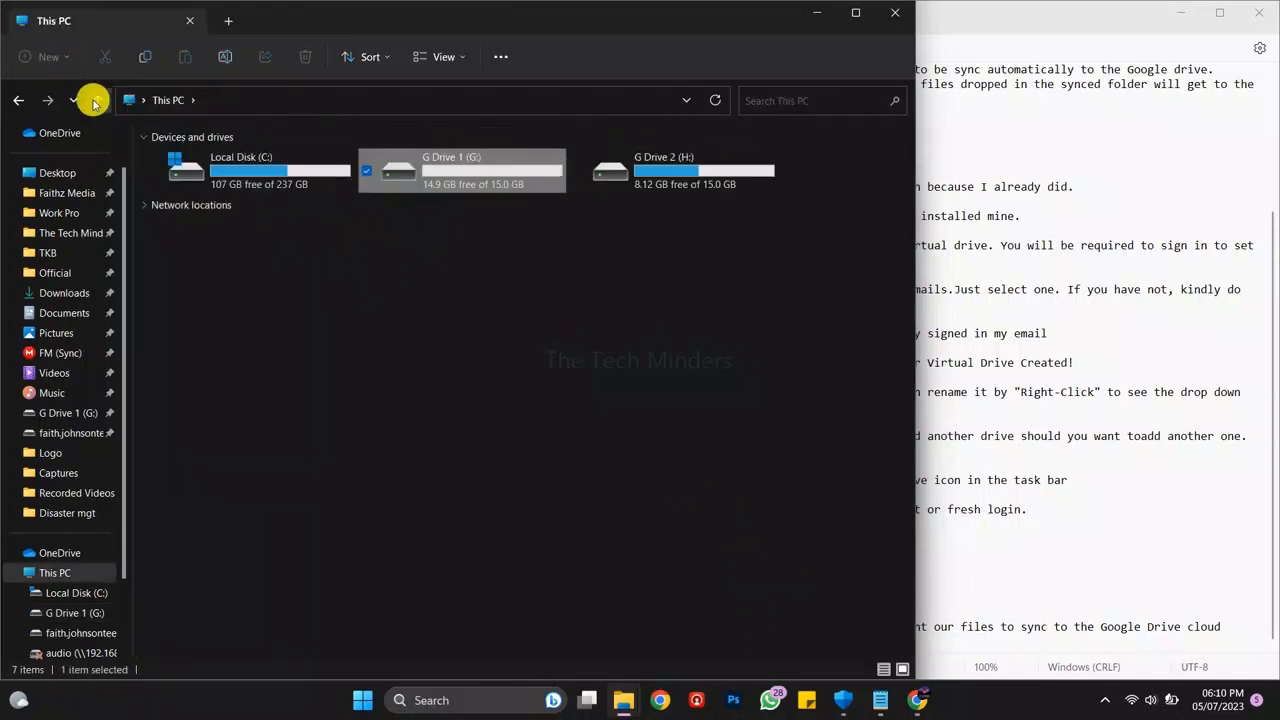
- Open the preferences of the running Google Drive app and shift their window slightly
{"action": "left_click", "coordinate": [1105, 699]}
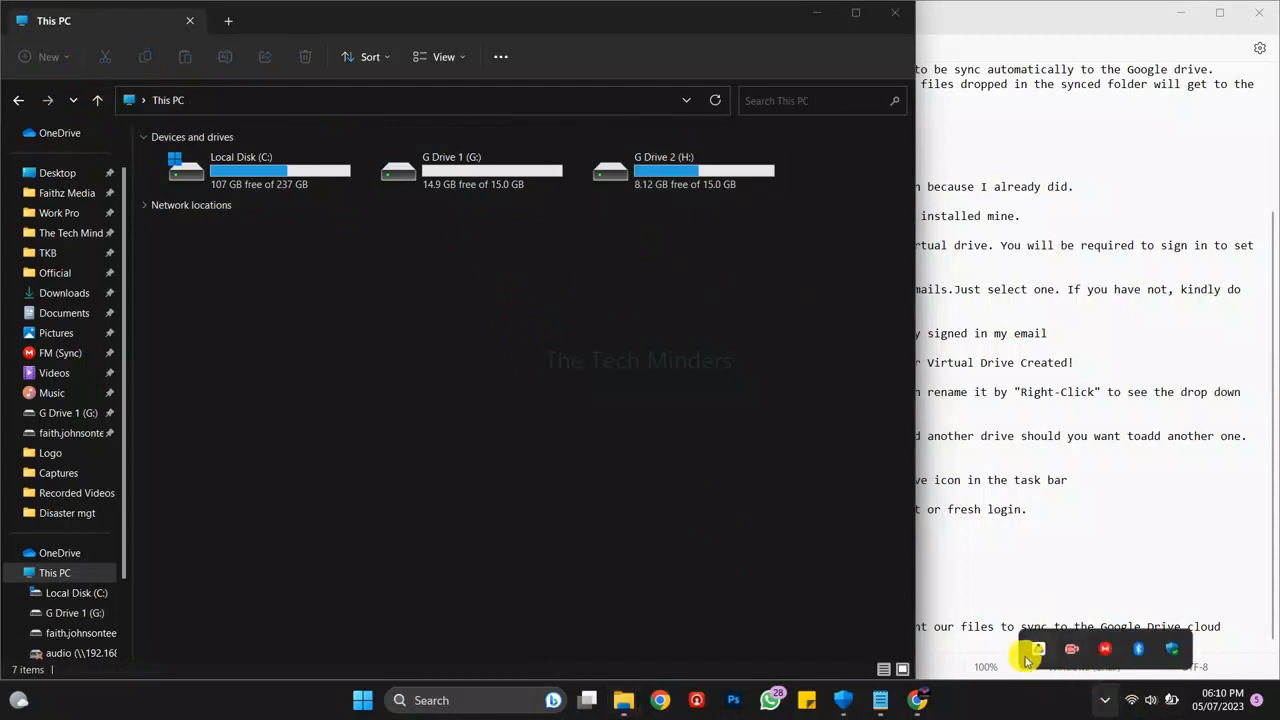
{"action": "left_click", "coordinate": [1038, 649]}
{"action": "left_click", "coordinate": [1030, 315]}
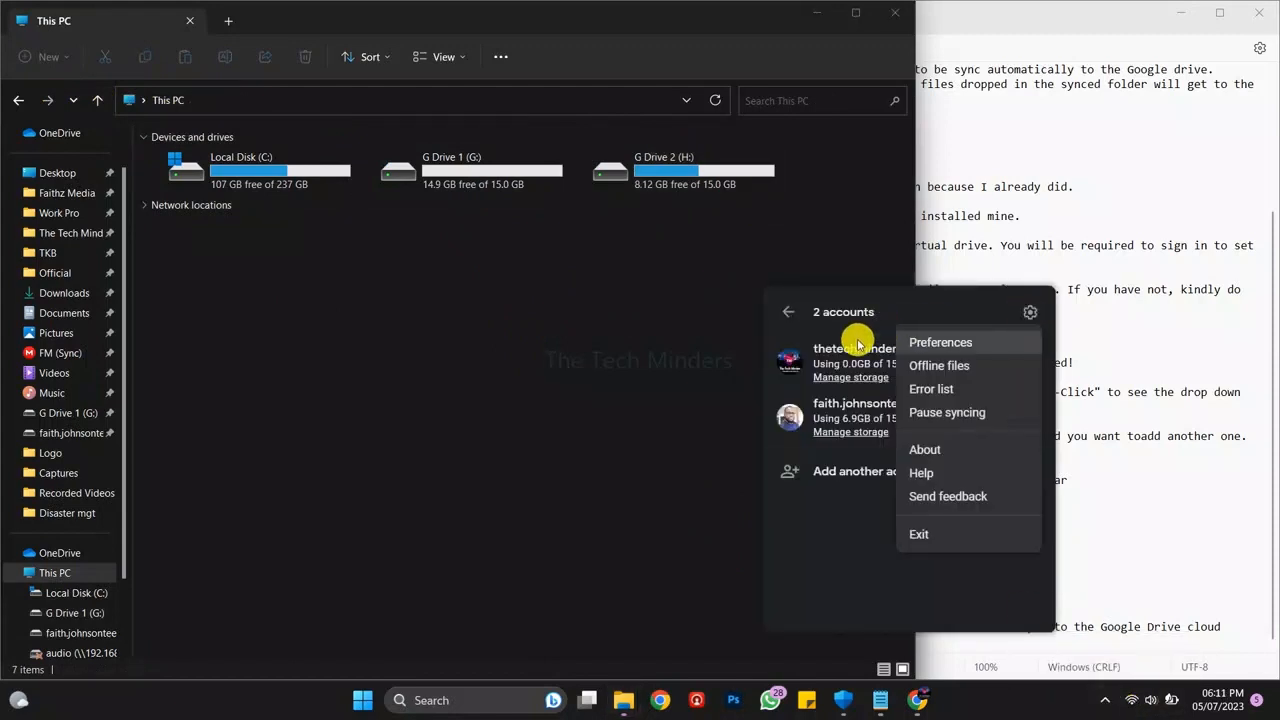
{"action": "left_click", "coordinate": [927, 345]}
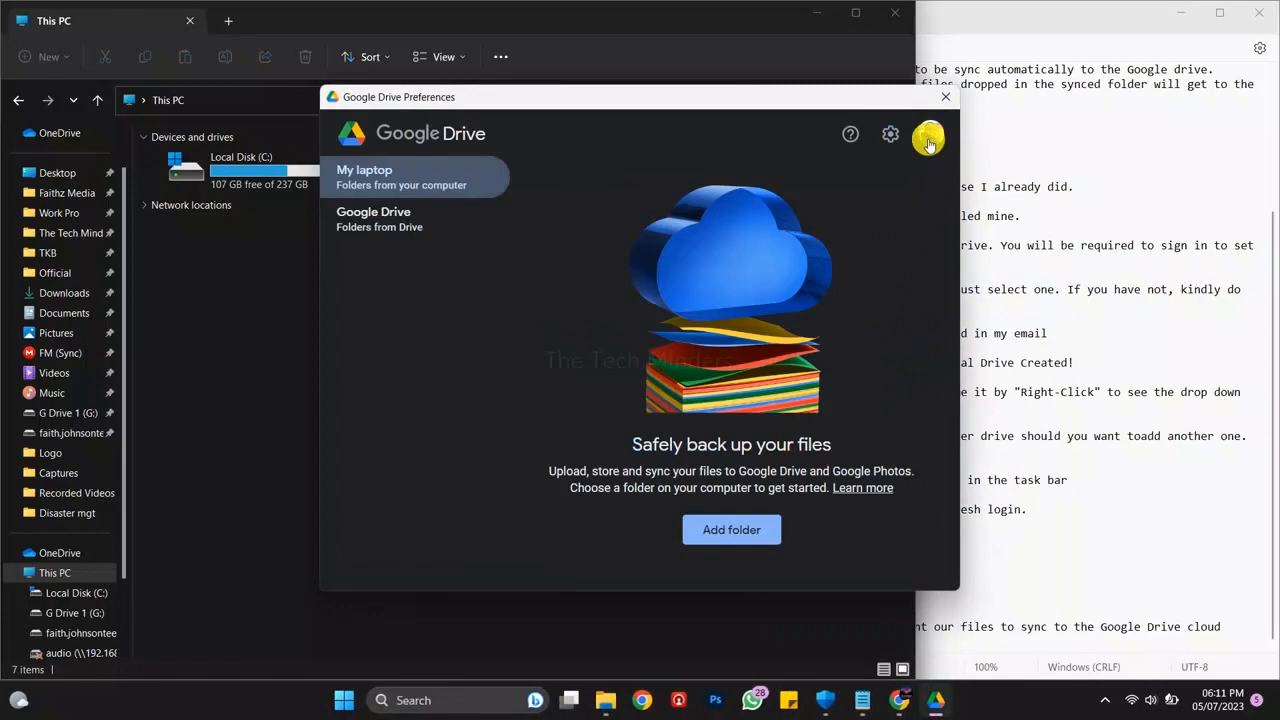
{"action": "left_click_drag", "start_coordinate": [729, 100], "coordinate": [765, 115]}
- Add the note "On the page you just saw..." My Laptop" and "Google Drive" you can see the account profile picturee on the right..."
{"action": "left_click", "coordinate": [1106, 568]}
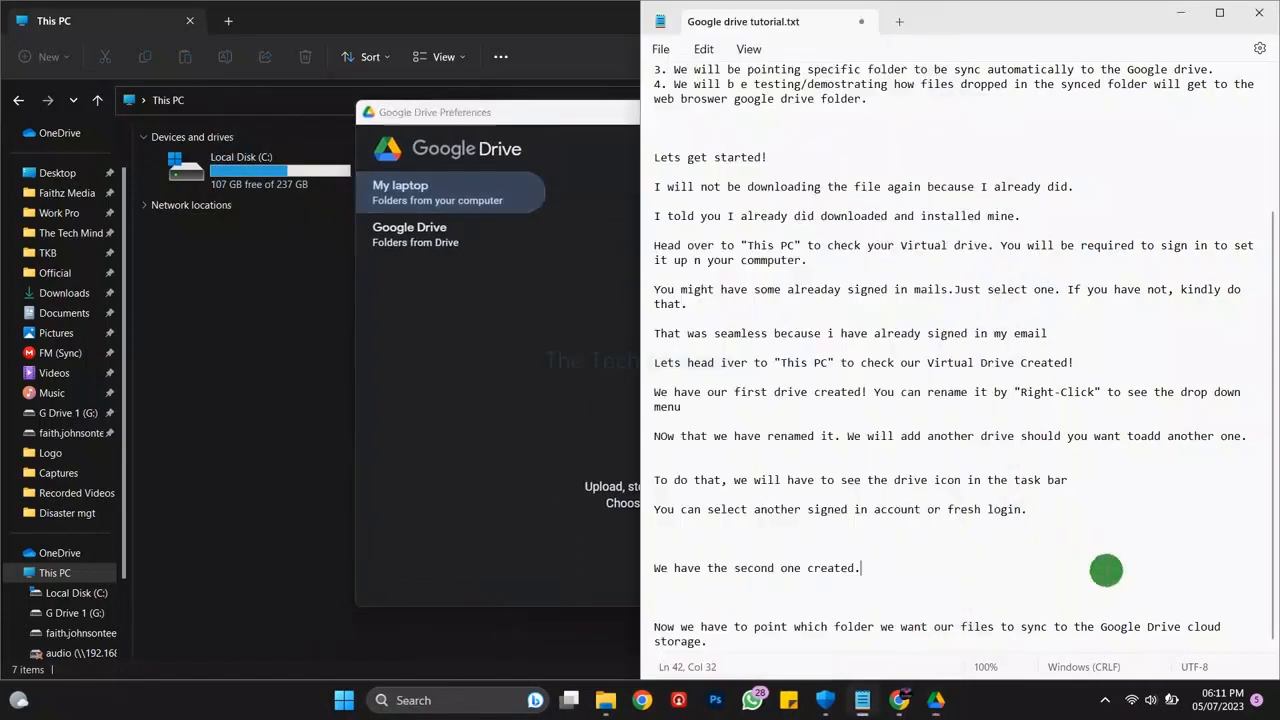
{"action": "left_click", "coordinate": [773, 650]}
{"action": "key", "text": "Return"}
{"action": "key", "text": "Return"}
{"action": "key", "text": "Return"}
{"action": "key", "text": "Return"}
{"action": "type", "text": "On the page you just saw...\" My Laptop\" and Google Drive"}
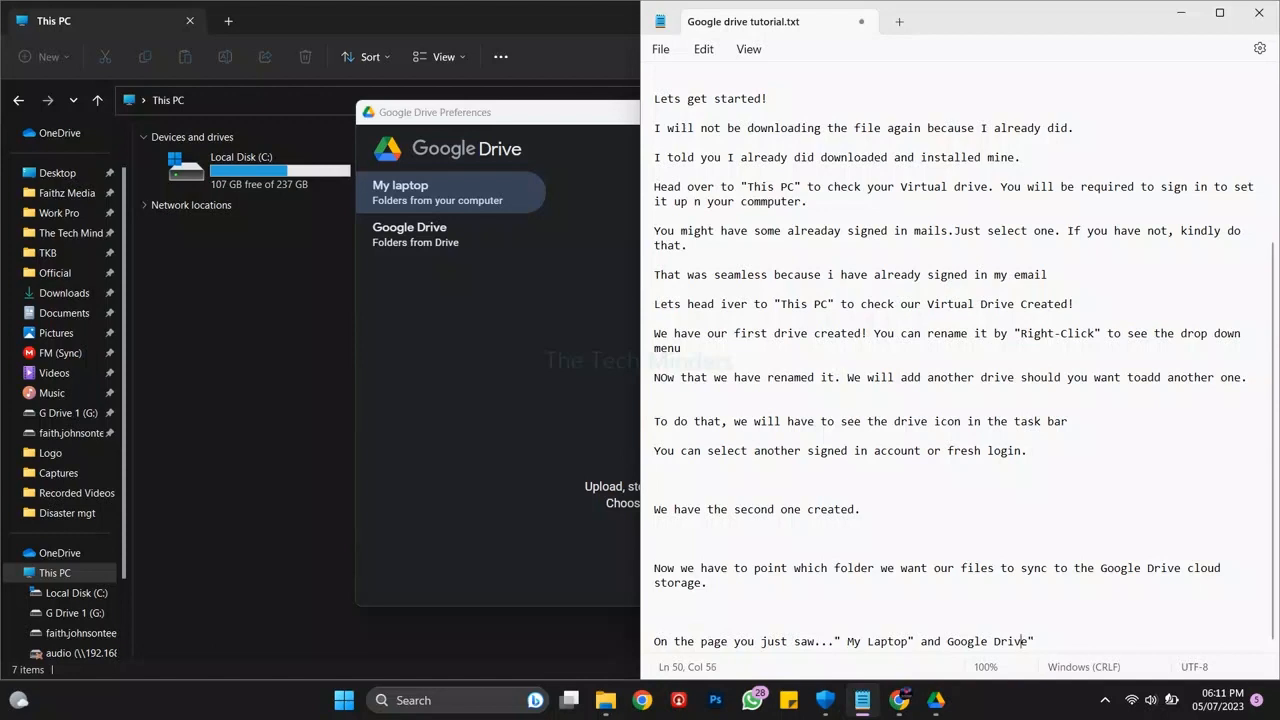
{"action": "type", "text": "\""}
{"action": "left_click", "coordinate": [1046, 641]}
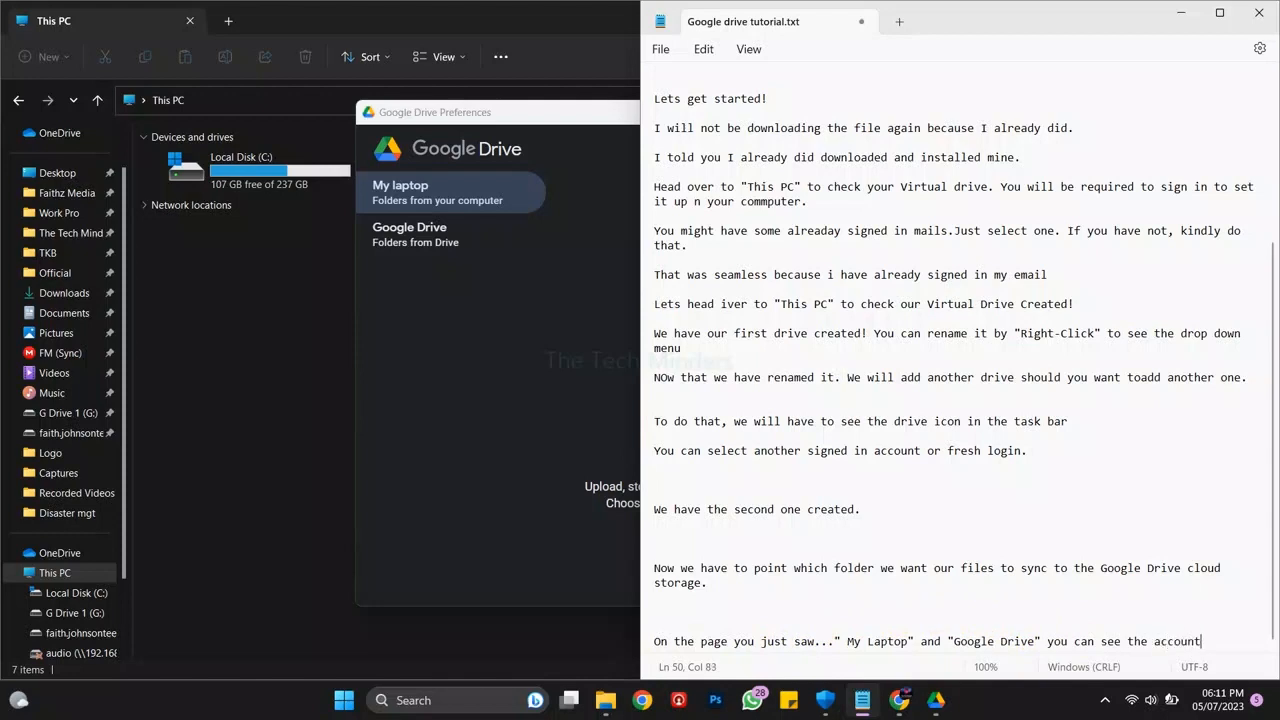
{"action": "type", "text": "you can see the account profile picturee on the right..."}
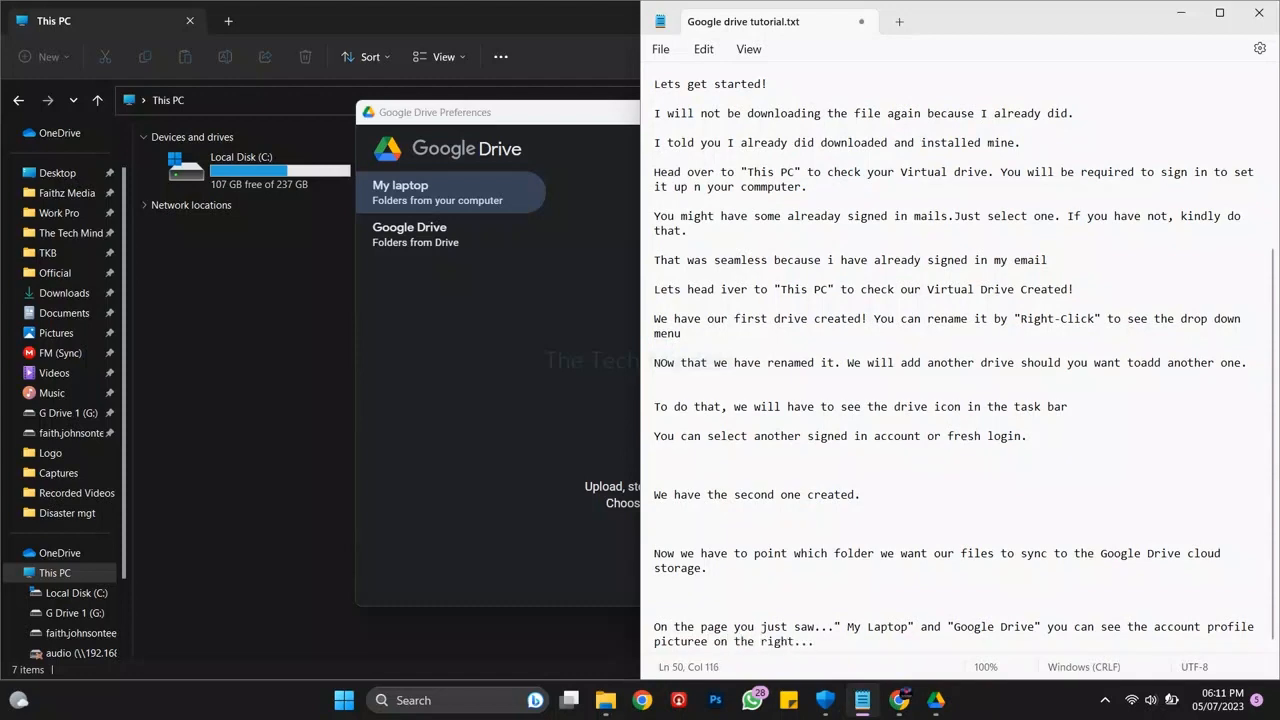
{"action": "key", "text": "Return"}
{"action": "key", "text": "Return"}
{"action": "key", "text": "Return"}
{"action": "key", "text": "Return"}
- Switch the Google Drive Preferences to The Tech Minders account
{"action": "left_click", "coordinate": [562, 316]}
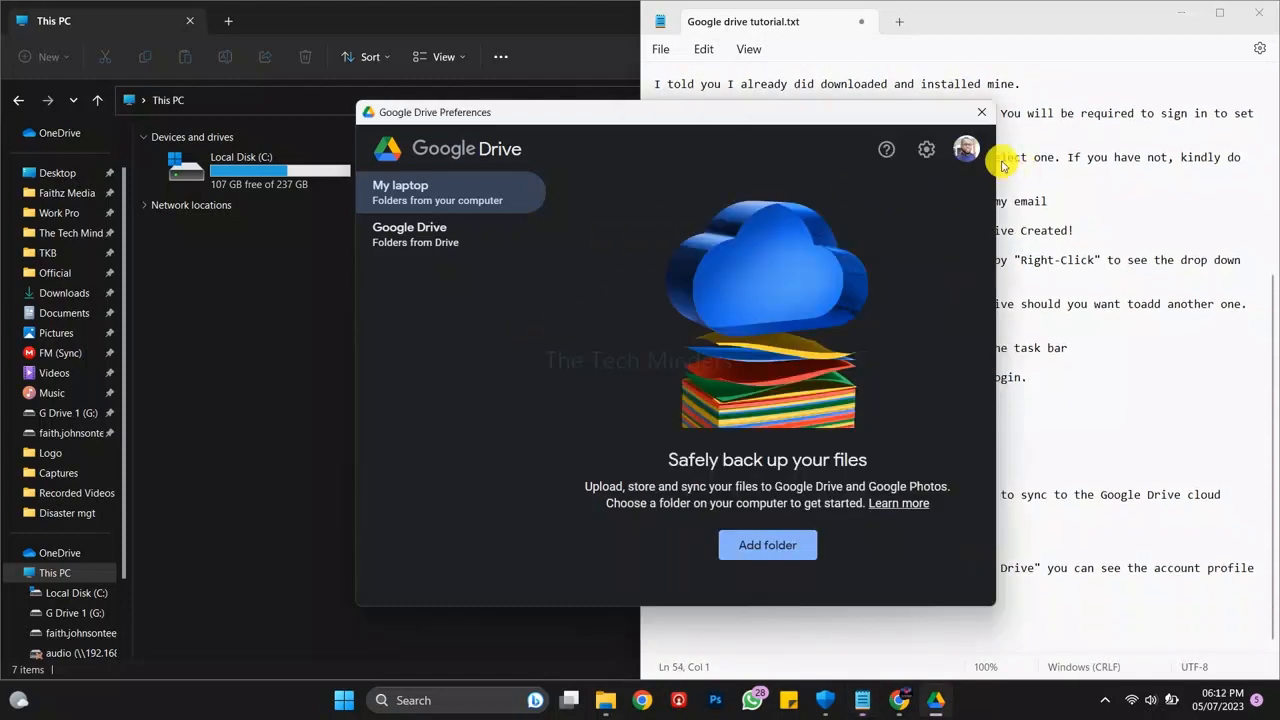
{"action": "left_click", "coordinate": [966, 149]}
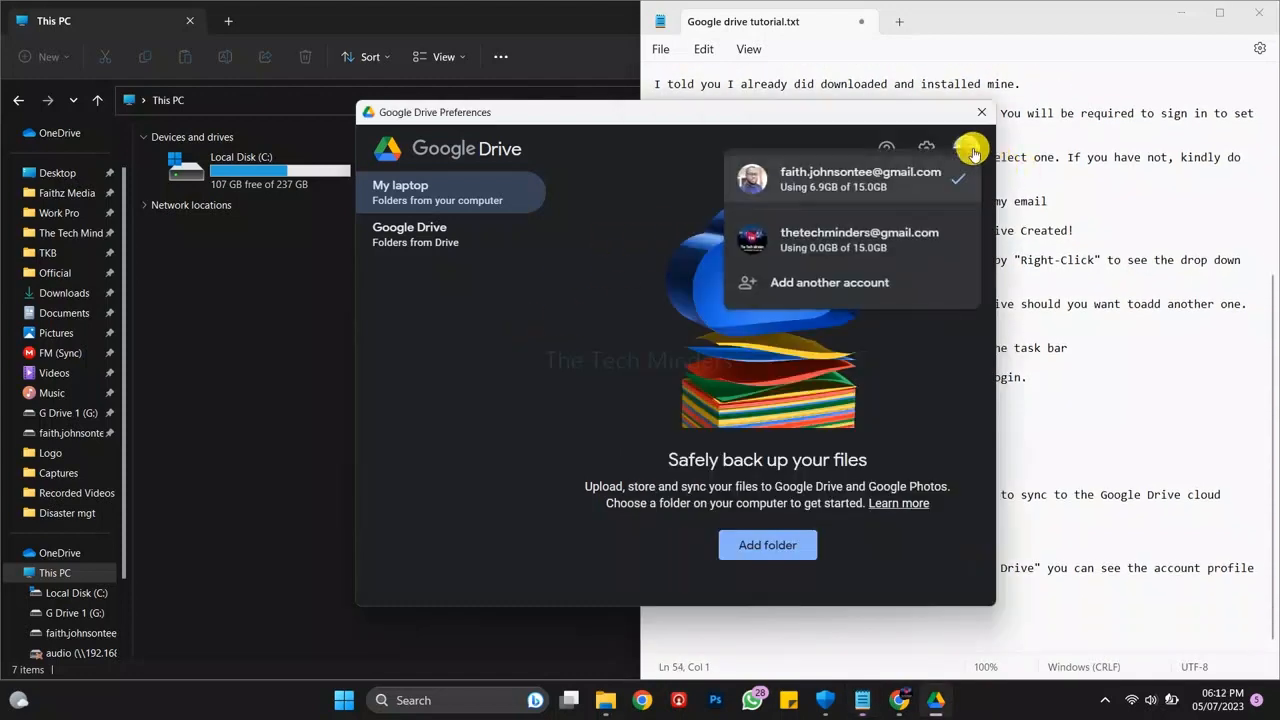
{"action": "left_click", "coordinate": [835, 238]}
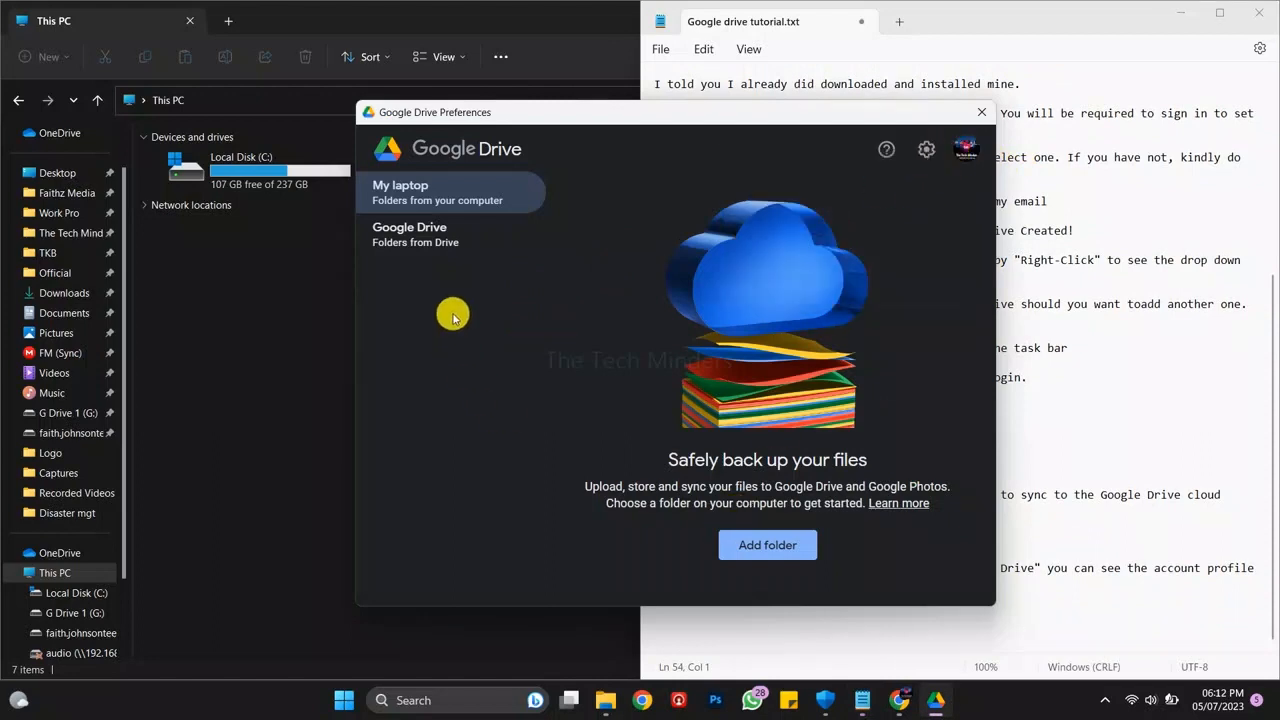
- Add the note "You can select your prefered storage location. Having the laptop selected, We are going to add a folder"
{"action": "left_click", "coordinate": [1047, 608]}
{"action": "type", "text": "W"}
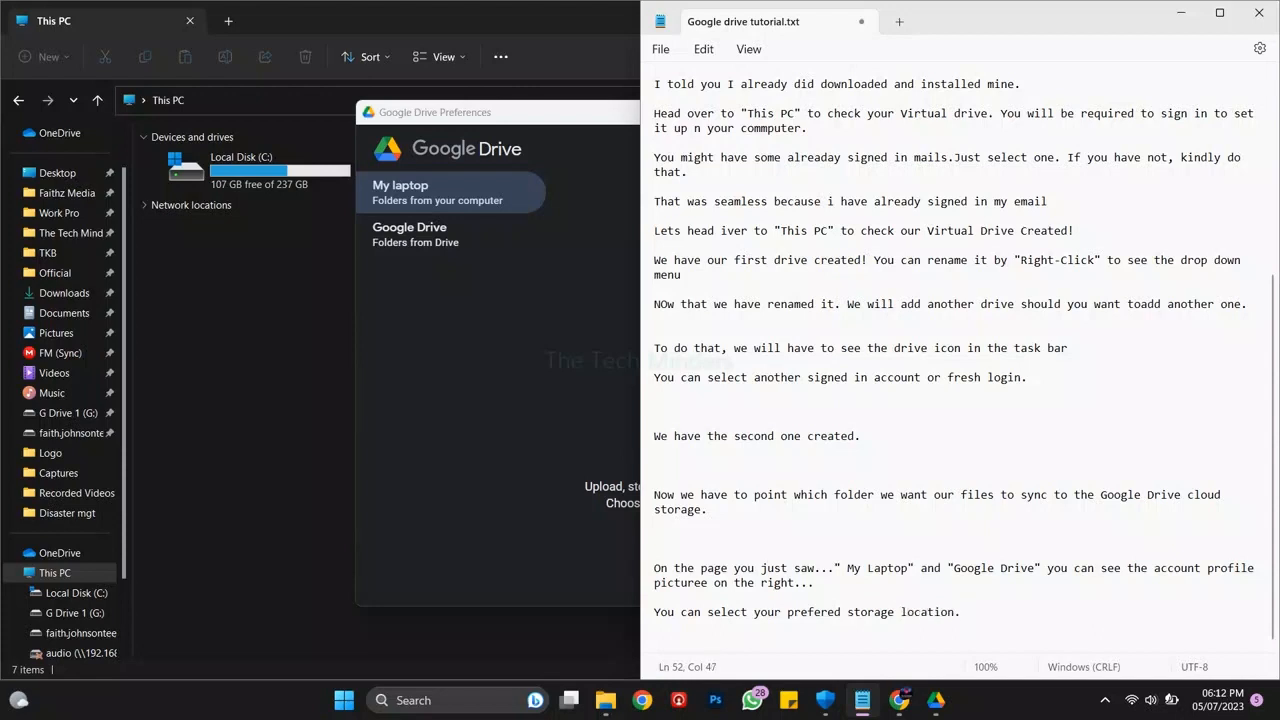
{"action": "left_click", "coordinate": [580, 406]}
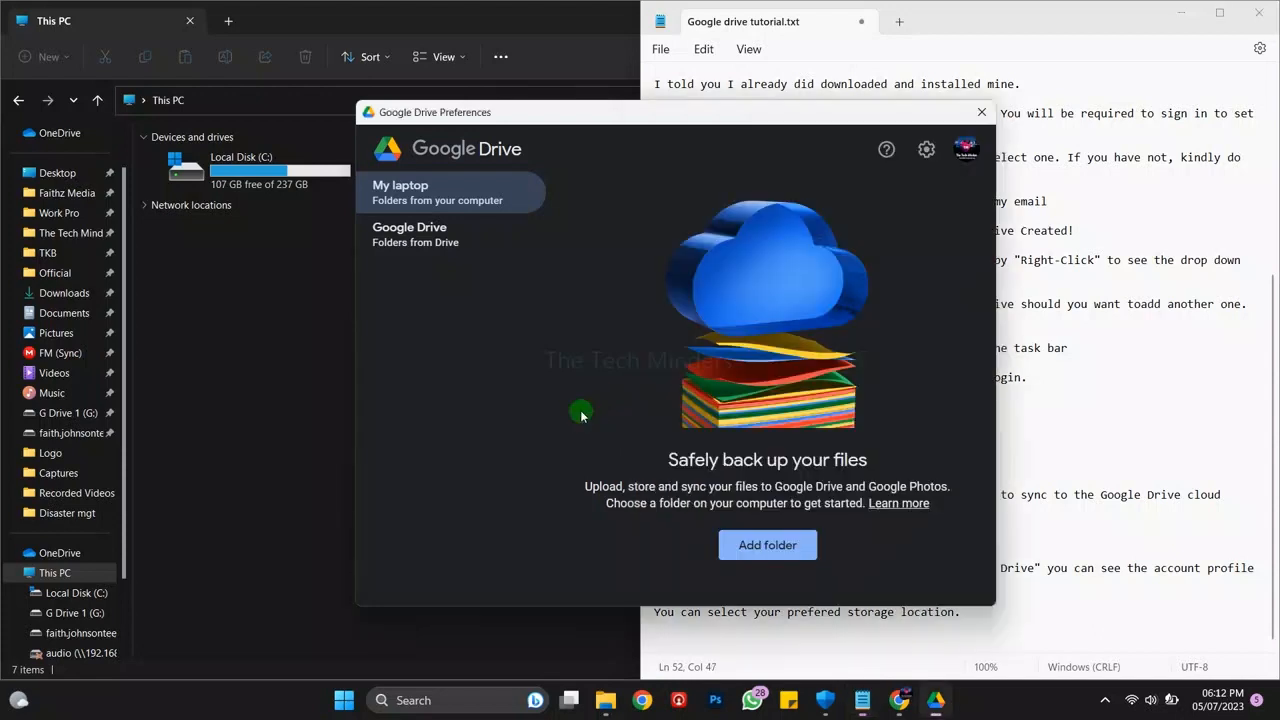
{"action": "left_click", "coordinate": [1054, 618]}
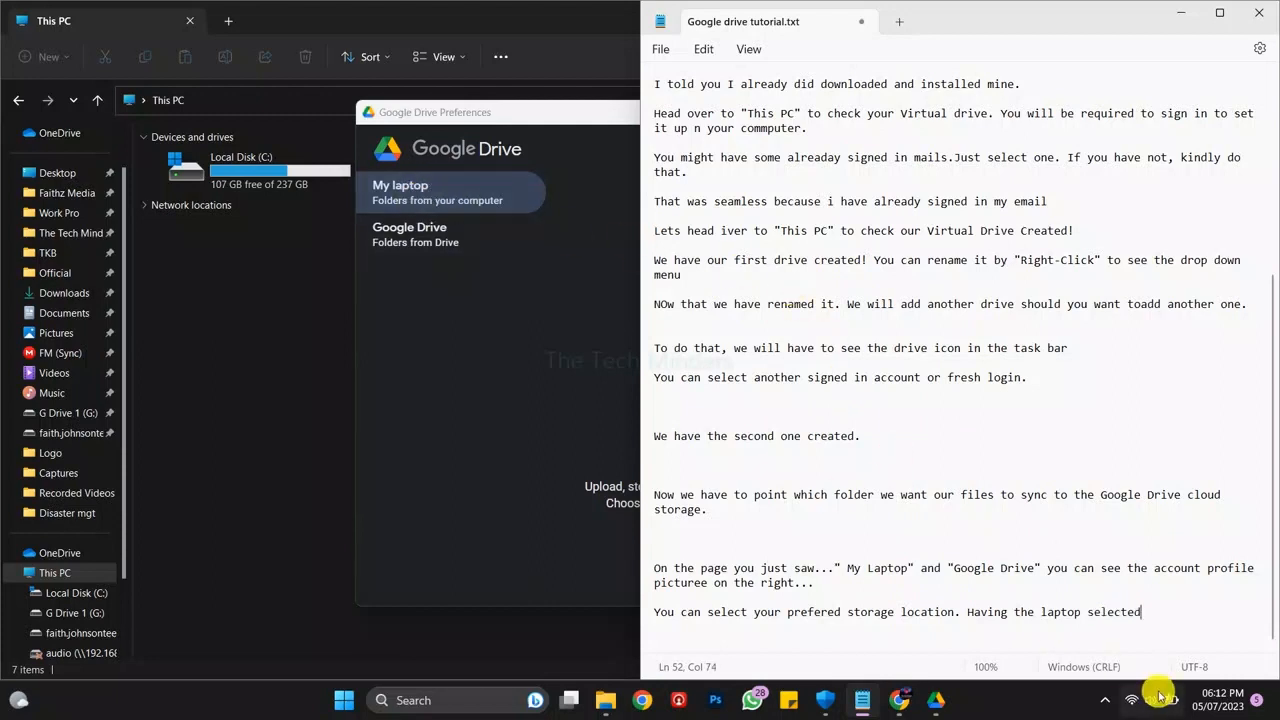
{"action": "type", "text": ", We are going t"}
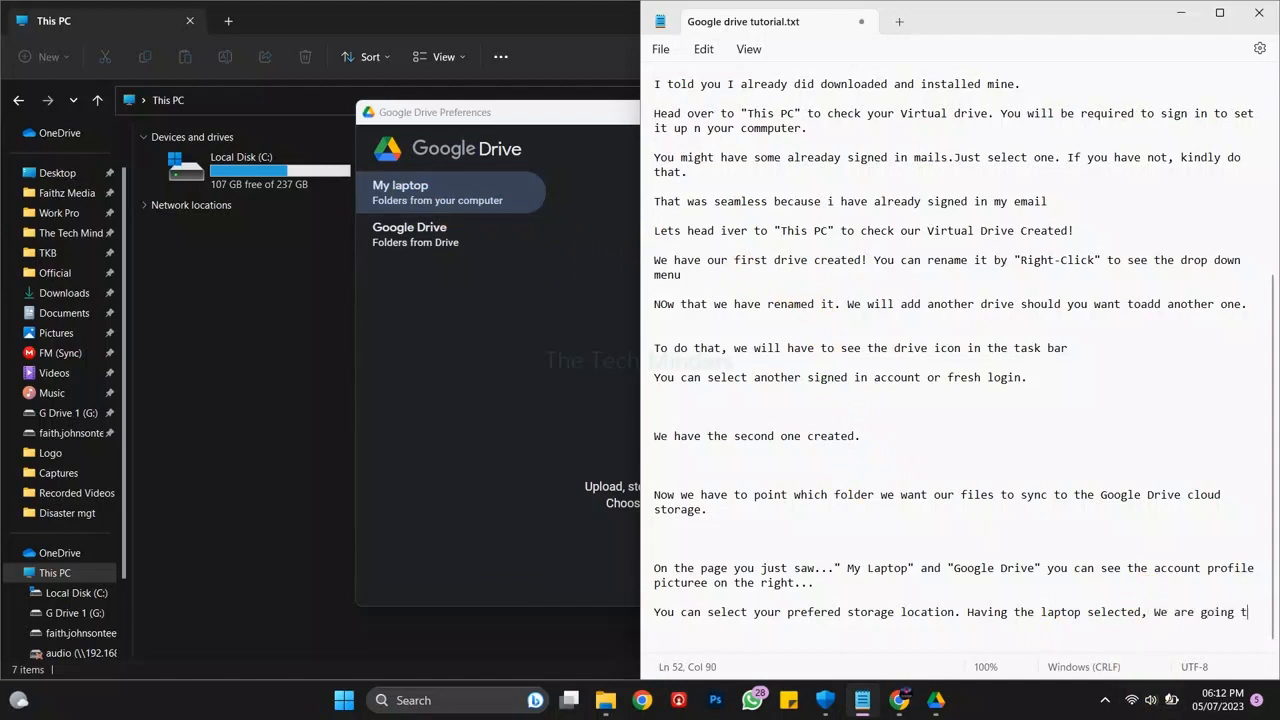
{"action": "type", "text": " a folder"}
- Show the Desktop contents in the other File Explorer window to locate "New Folder for Google Drive"
{"action": "left_click", "coordinate": [608, 266]}
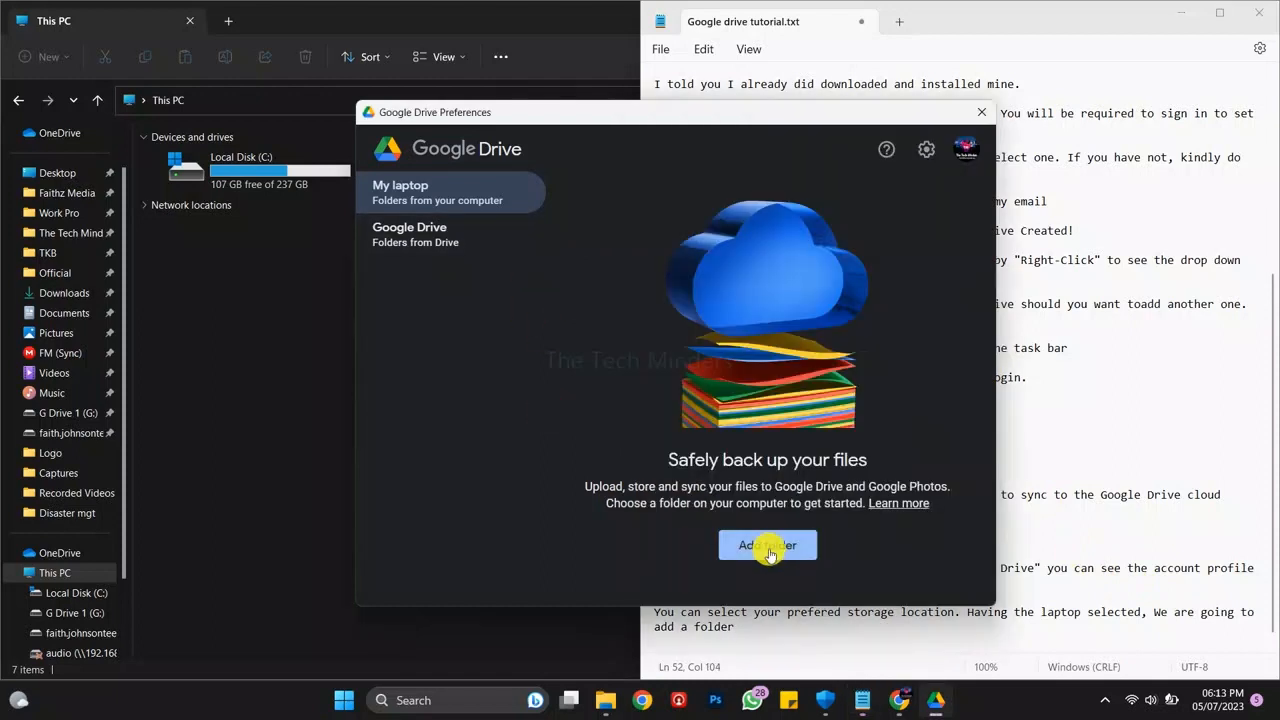
{"action": "mouse_move", "coordinate": [606, 700]}
{"action": "left_click", "coordinate": [641, 643]}
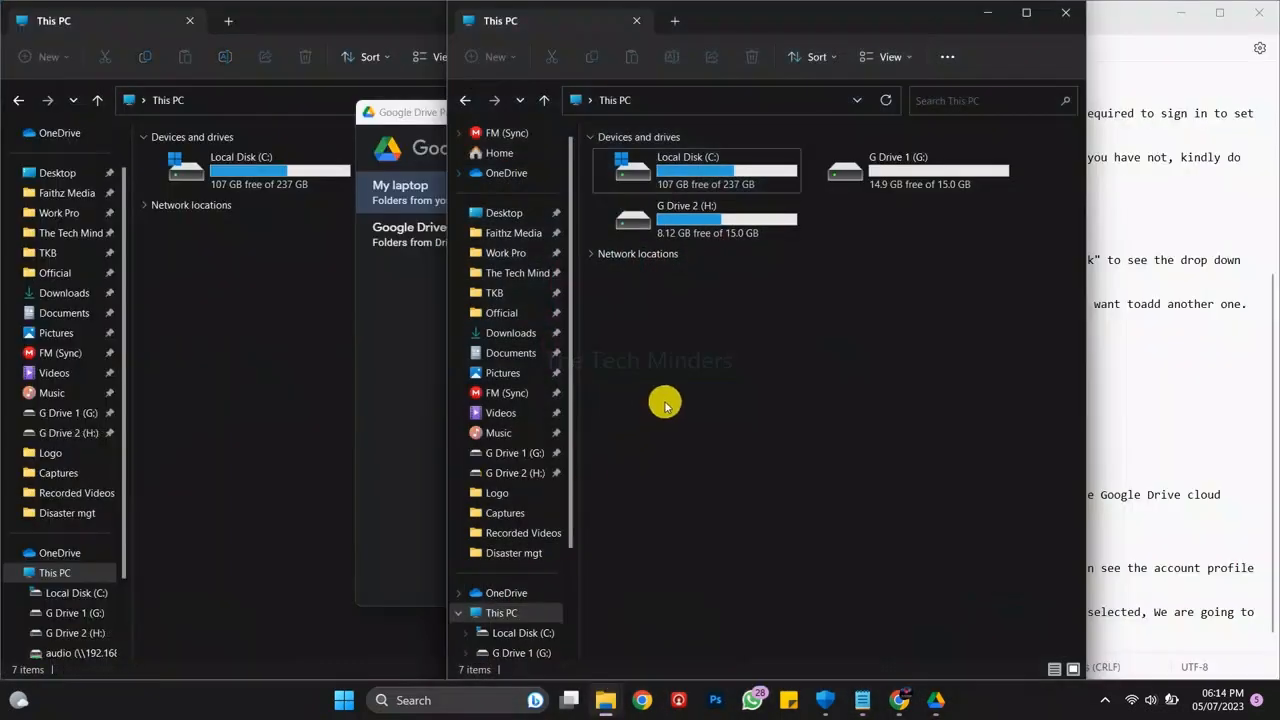
{"action": "left_click", "coordinate": [500, 212]}
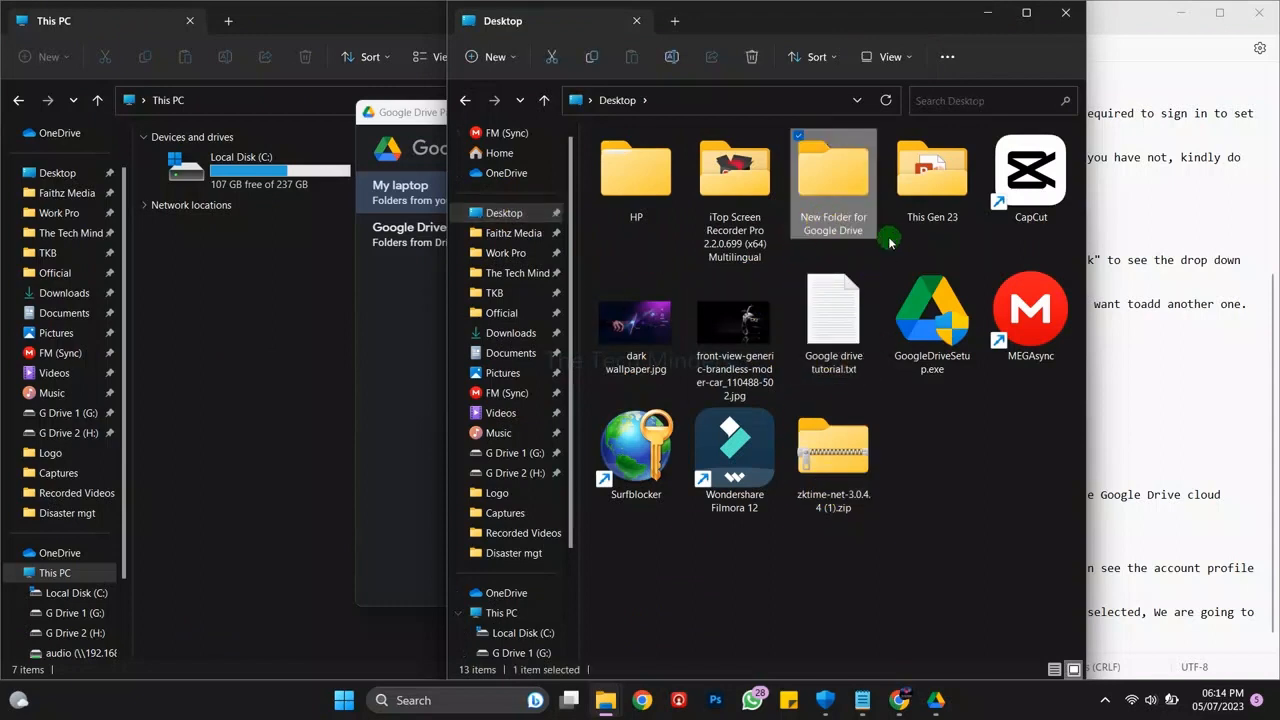
- Choose the Desktop folder "New Folder for Google Drive" as the laptop folder to back up in Google Drive Preferences
{"action": "left_click", "coordinate": [394, 357]}
{"action": "left_click", "coordinate": [729, 278]}
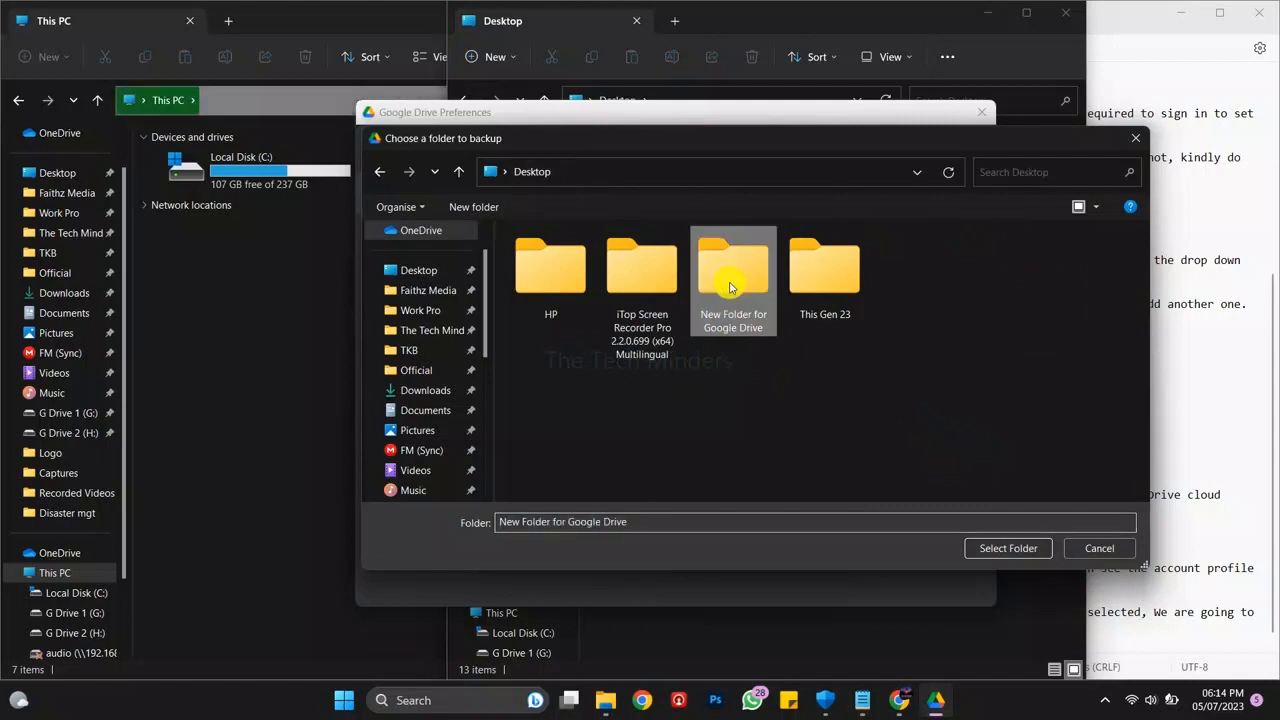
{"action": "left_click", "coordinate": [1003, 550]}
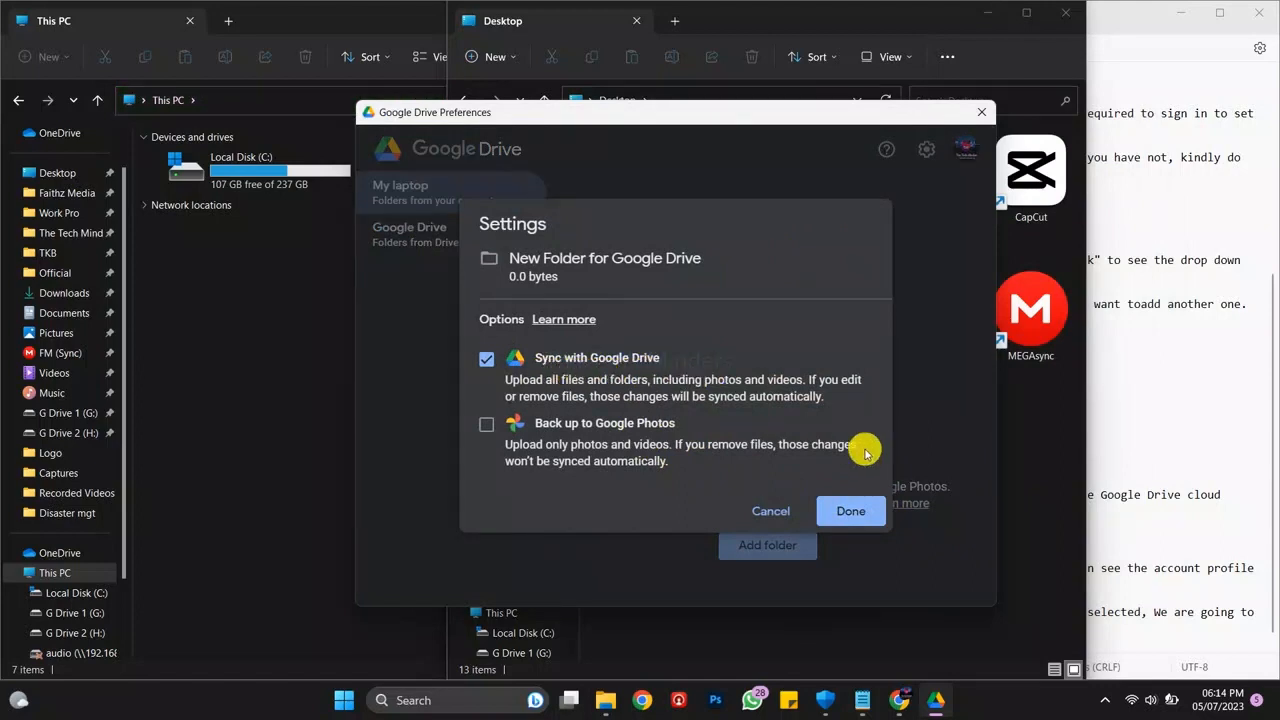
- Add the note 'We are going to select "Syn withh Google Drive"' at the end of the tutorial text file
{"action": "left_click", "coordinate": [1168, 603]}
{"action": "key", "text": "Return"}
{"action": "key", "text": "Return"}
{"action": "key", "text": "Return"}
{"action": "type", "text": "We are gi"}
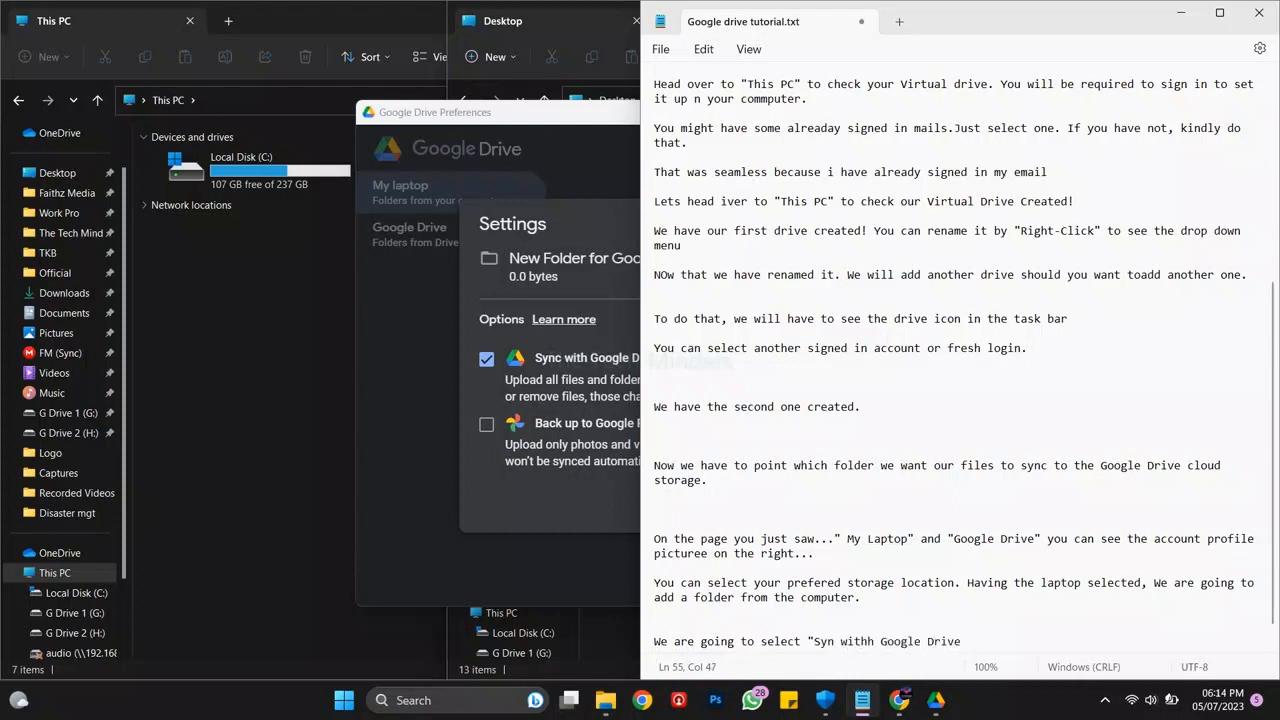
- Confirm "Sync with Google Drive" for New Folder for Google Drive and extend the note with ".. you can add more folder if you want..."
{"action": "left_click", "coordinate": [586, 480]}
{"action": "left_click", "coordinate": [830, 511]}
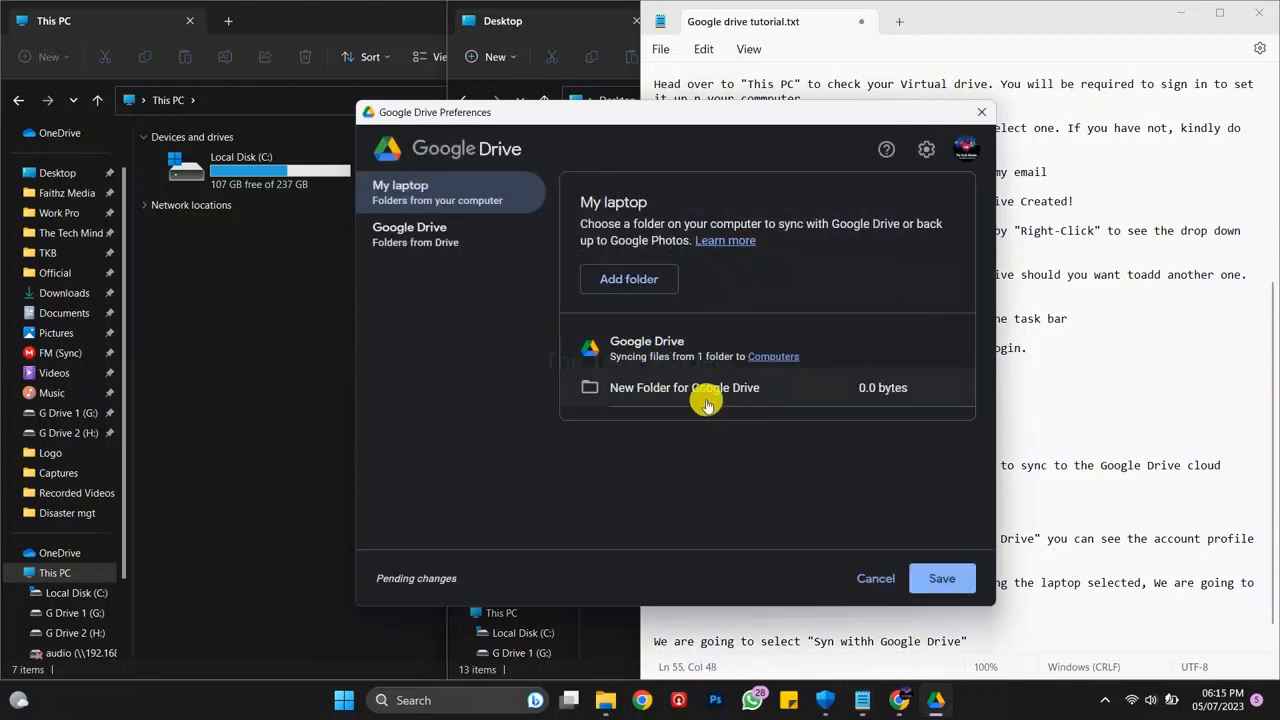
{"action": "left_click", "coordinate": [1066, 609]}
{"action": "left_click", "coordinate": [1020, 643]}
{"action": "type", "text": ".."}
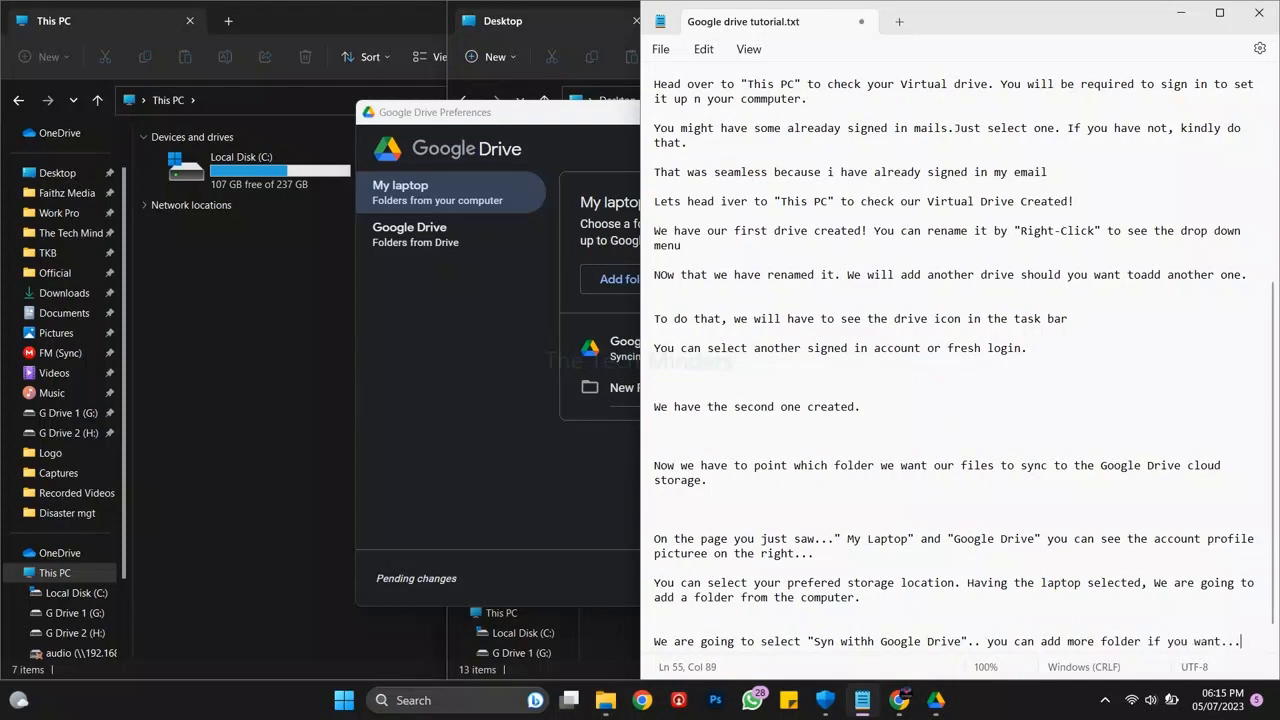
{"action": "key", "text": "Return"}
{"action": "key", "text": "Return"}
{"action": "key", "text": "Return"}
{"action": "key", "text": "Return"}
- Save the Google Drive preferences and add the note "We will test and see if whatever is dropped in the folder is synced to the google drive."
{"action": "left_click", "coordinate": [569, 423]}
{"action": "left_click", "coordinate": [943, 586]}
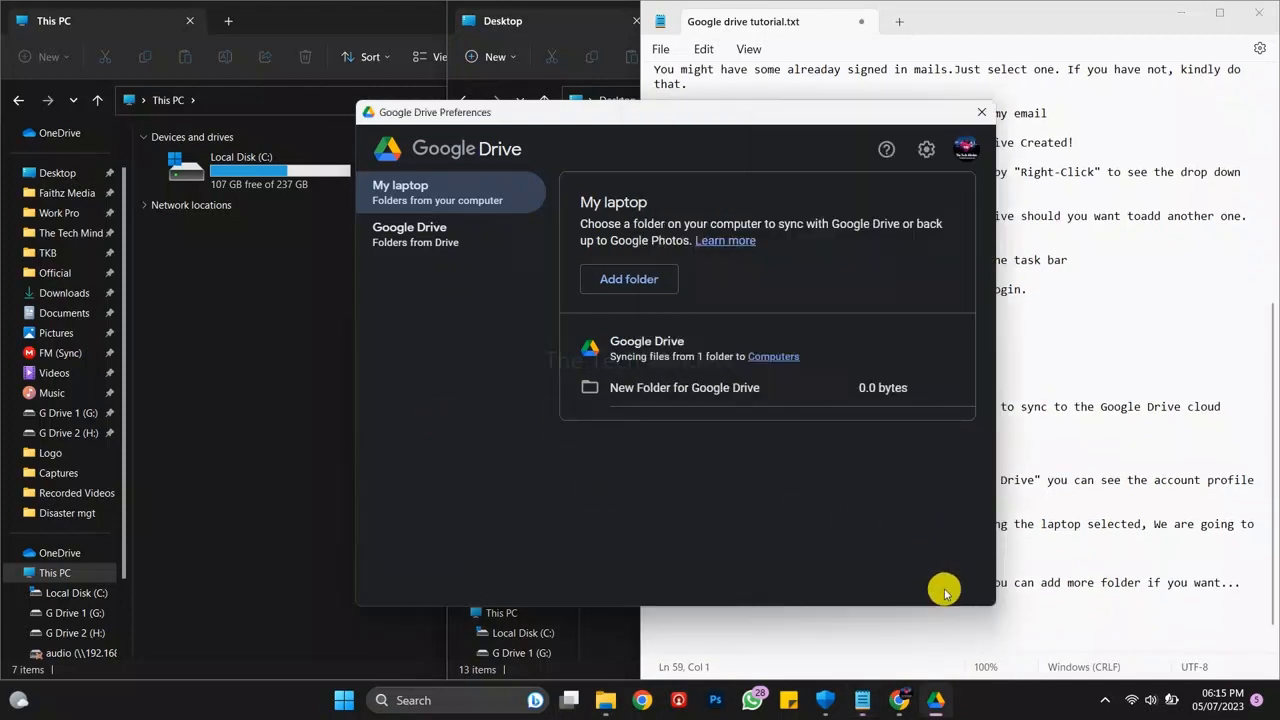
{"action": "left_click", "coordinate": [1027, 613]}
{"action": "type", "text": "We will test and see if whatever is dropped in the folder is synced to the"}
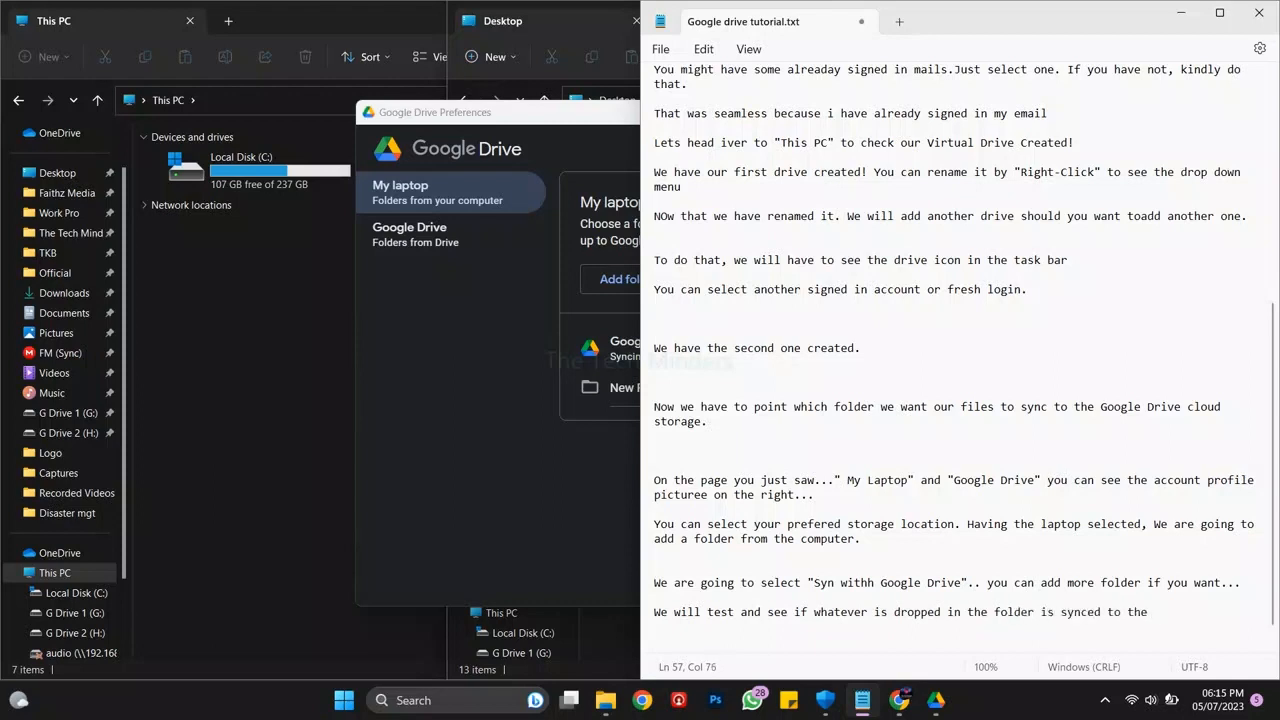
{"action": "type", "text": "."}
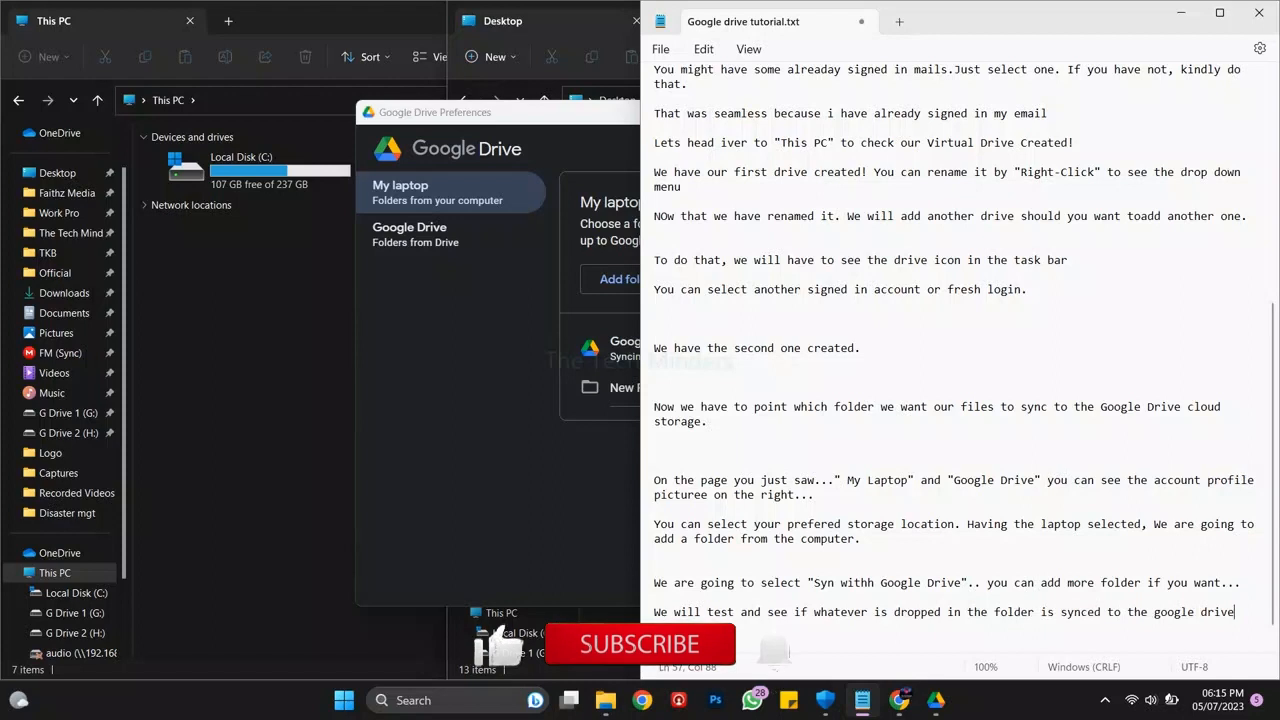
- Highlight item 4 in the tutorial's task list, about testing files dropped in the synced folder
{"action": "scroll", "coordinate": [770, 265], "scroll_direction": "up", "scroll_amount": 10}
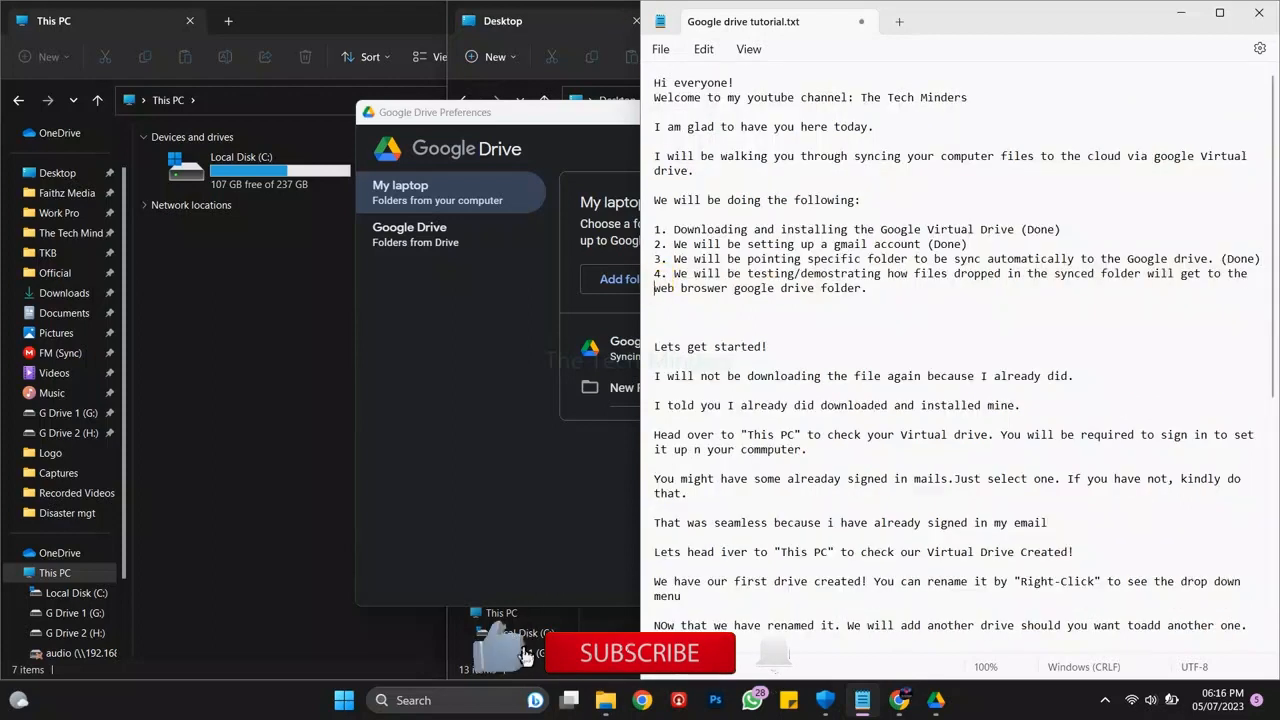
{"action": "left_click_drag", "start_coordinate": [676, 275], "coordinate": [914, 297]}
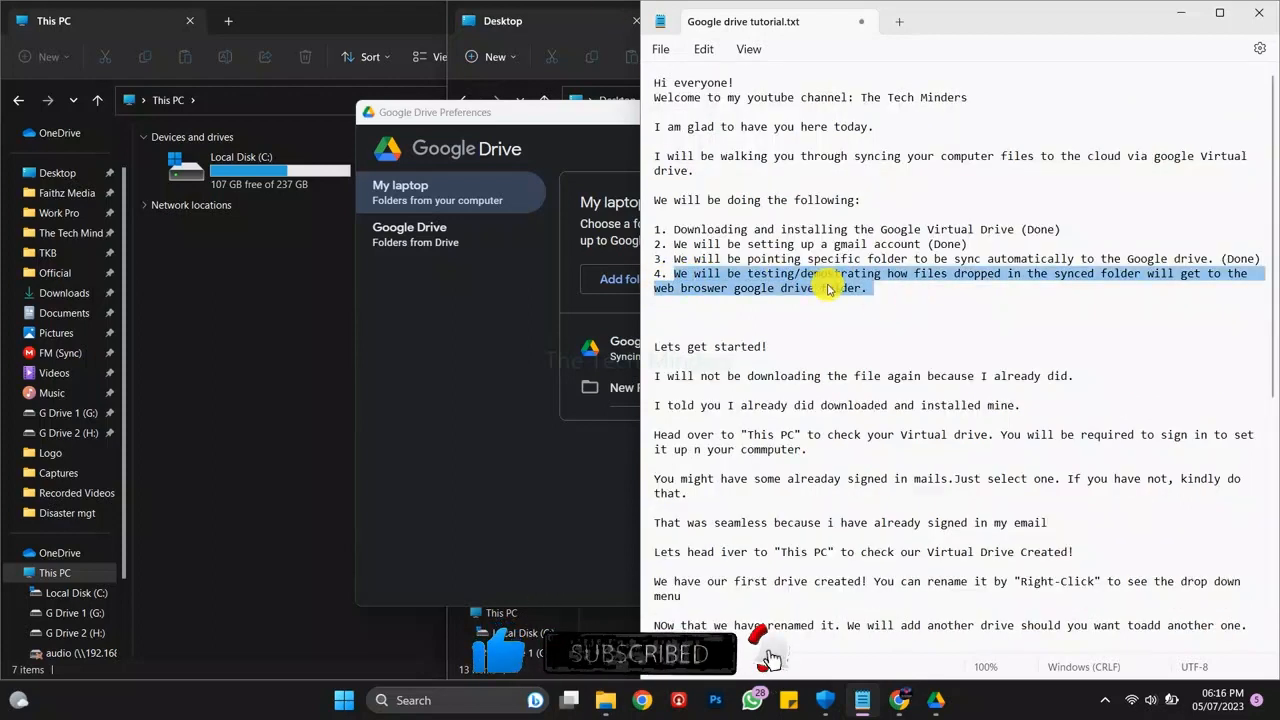
{"action": "left_click", "coordinate": [657, 317]}
- Close Google Drive Preferences and open the My Drive folder on G Drive 1 (G:) in File Explorer
{"action": "left_click", "coordinate": [622, 322]}
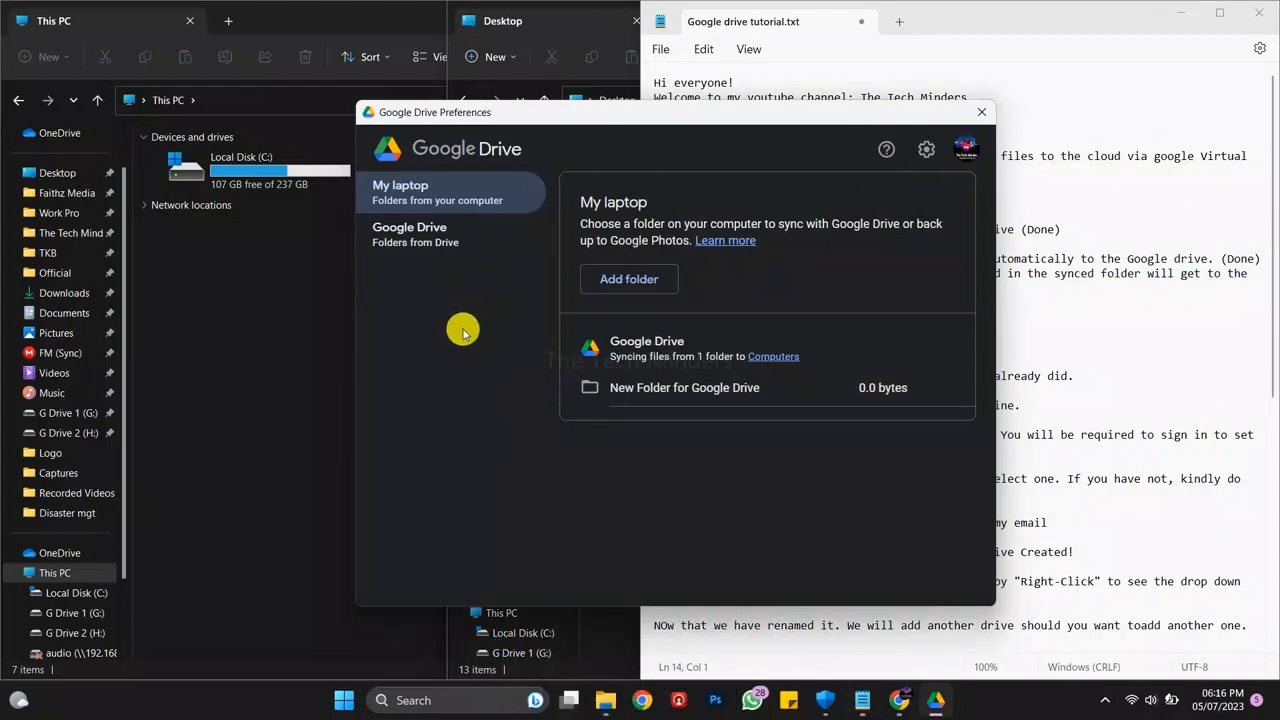
{"action": "left_click", "coordinate": [978, 114]}
{"action": "left_click", "coordinate": [334, 374]}
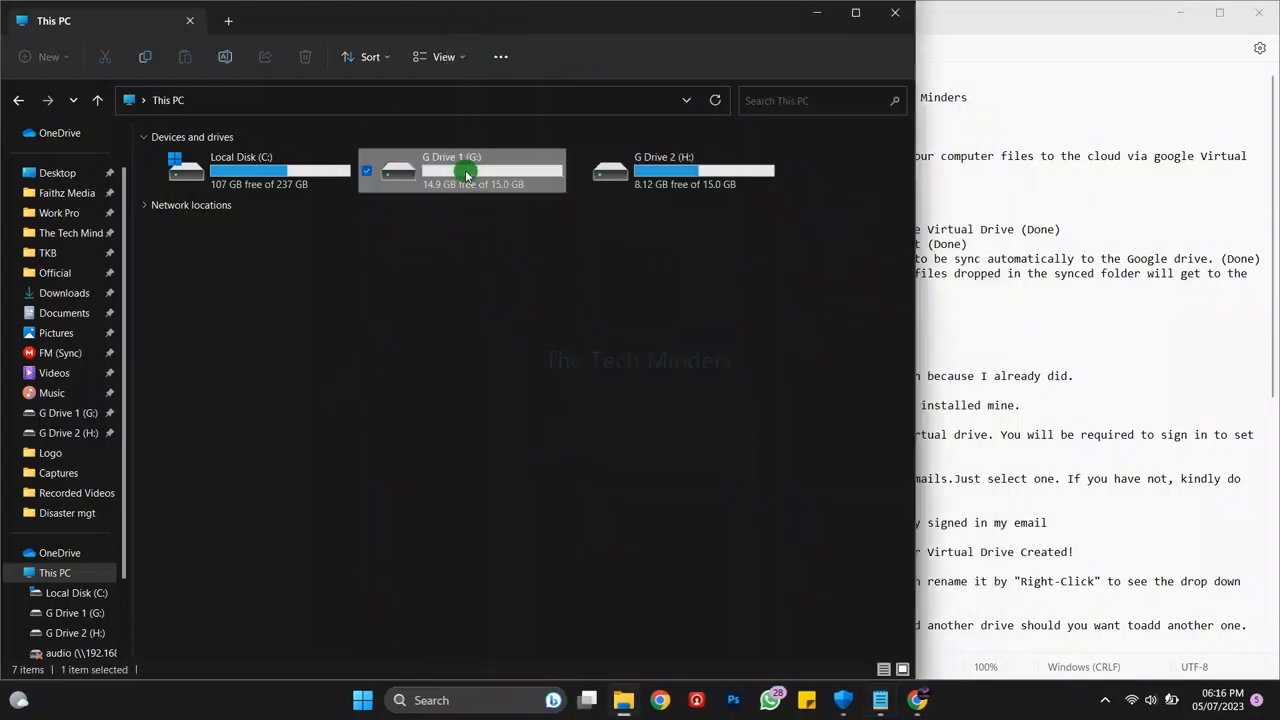
{"action": "double_click", "coordinate": [466, 169]}
{"action": "double_click", "coordinate": [180, 168]}
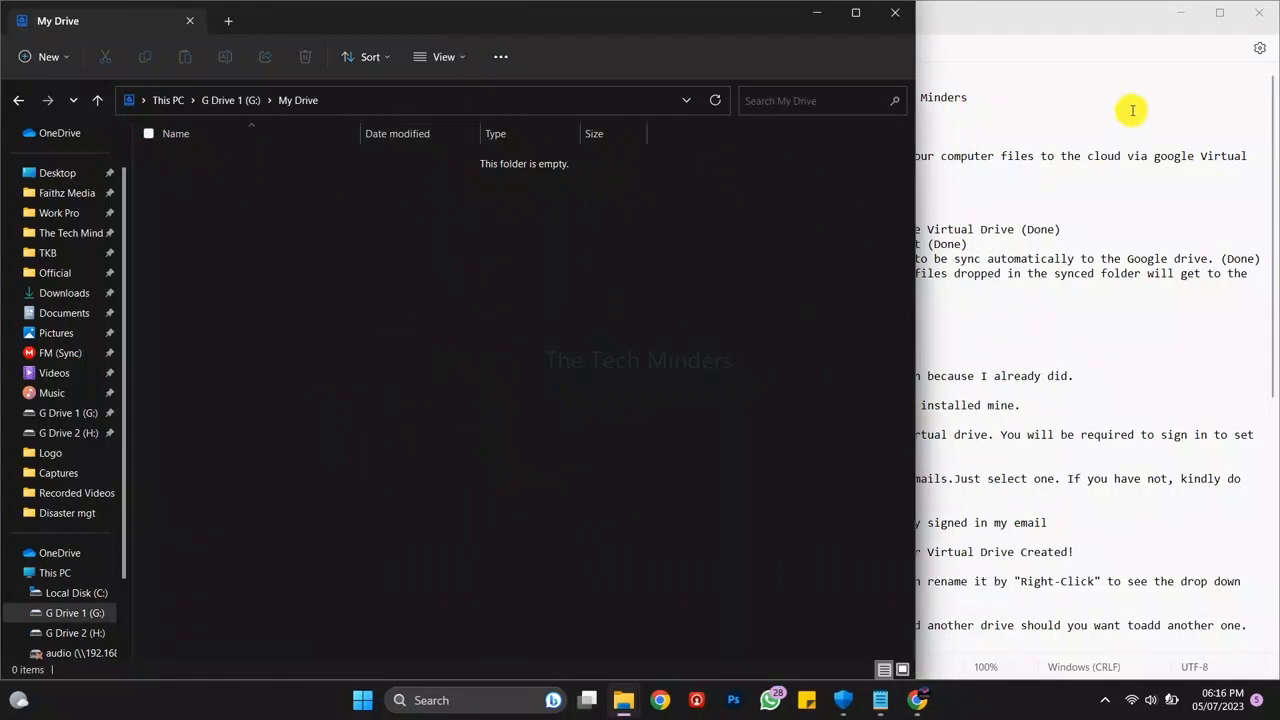
- Add the note "There is nothing there now... Lets opene the web browser" at the end of the tutorial text file
{"action": "left_click", "coordinate": [1052, 28]}
{"action": "scroll", "coordinate": [931, 529], "scroll_direction": "down", "scroll_amount": 10}
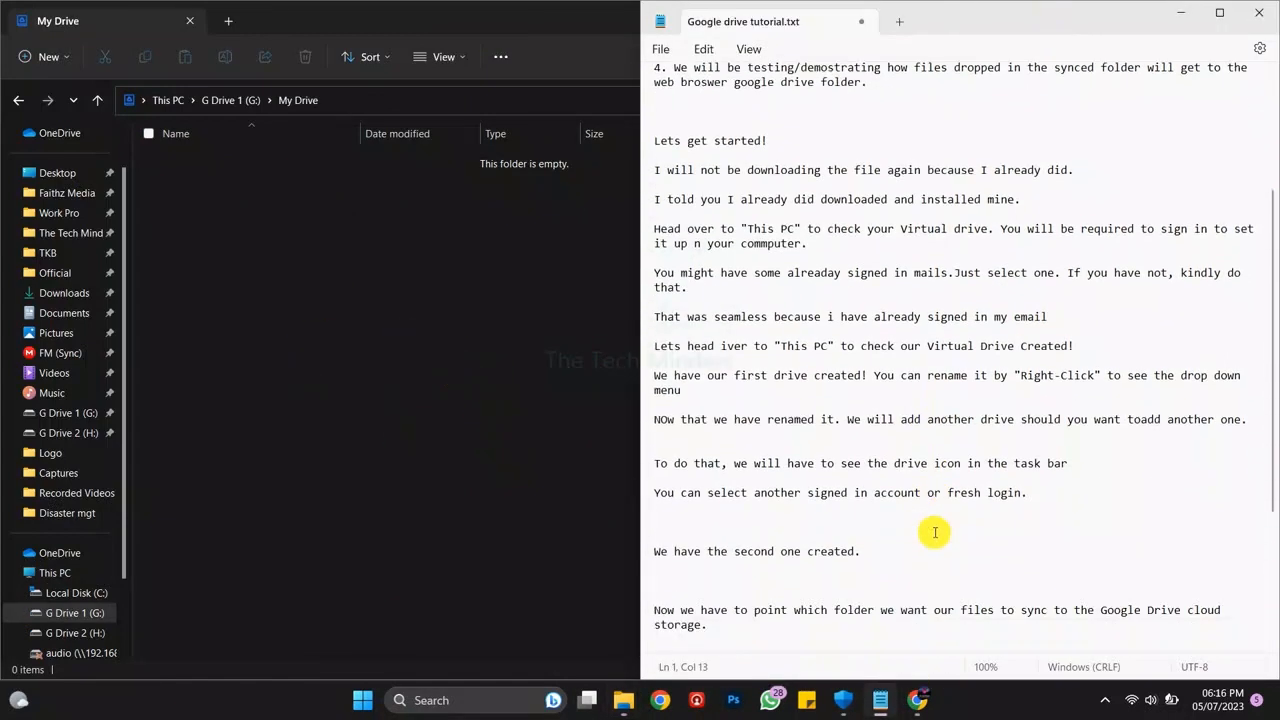
{"action": "left_click", "coordinate": [669, 617]}
{"action": "type", "text": "The"}
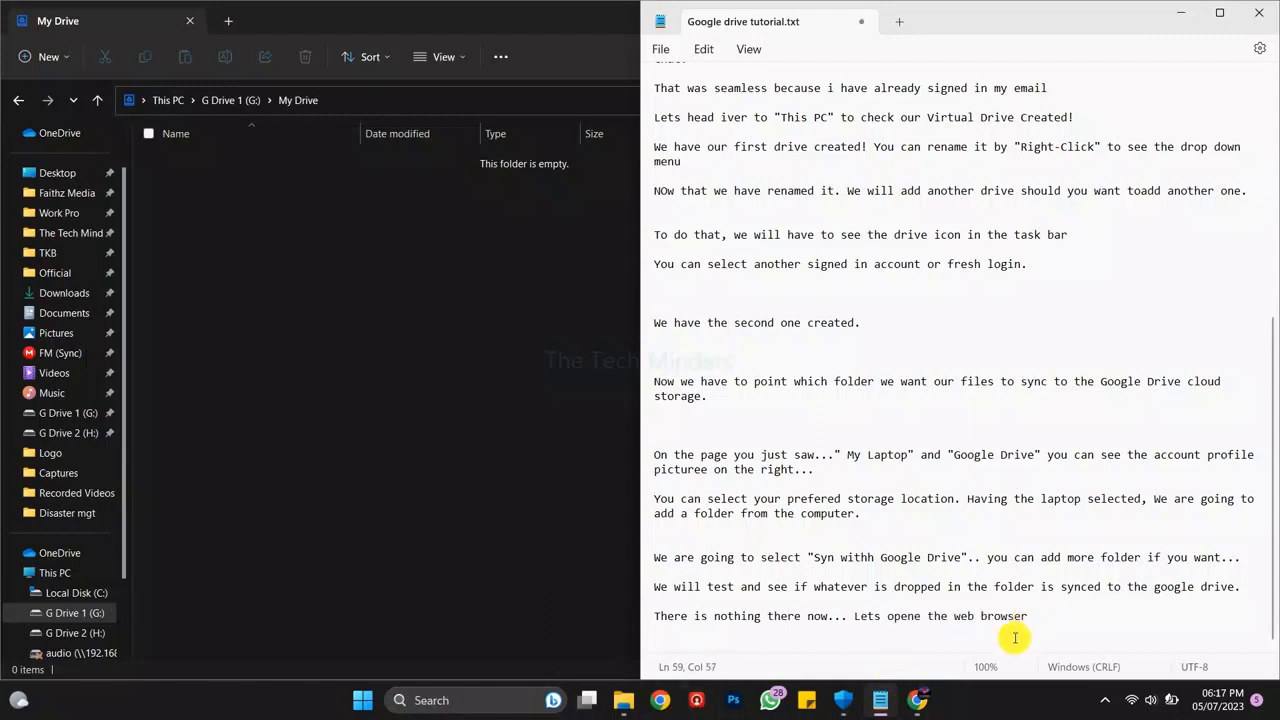
- Switch to Chrome and open drive.google.com in a new tab
{"action": "left_click", "coordinate": [914, 701]}
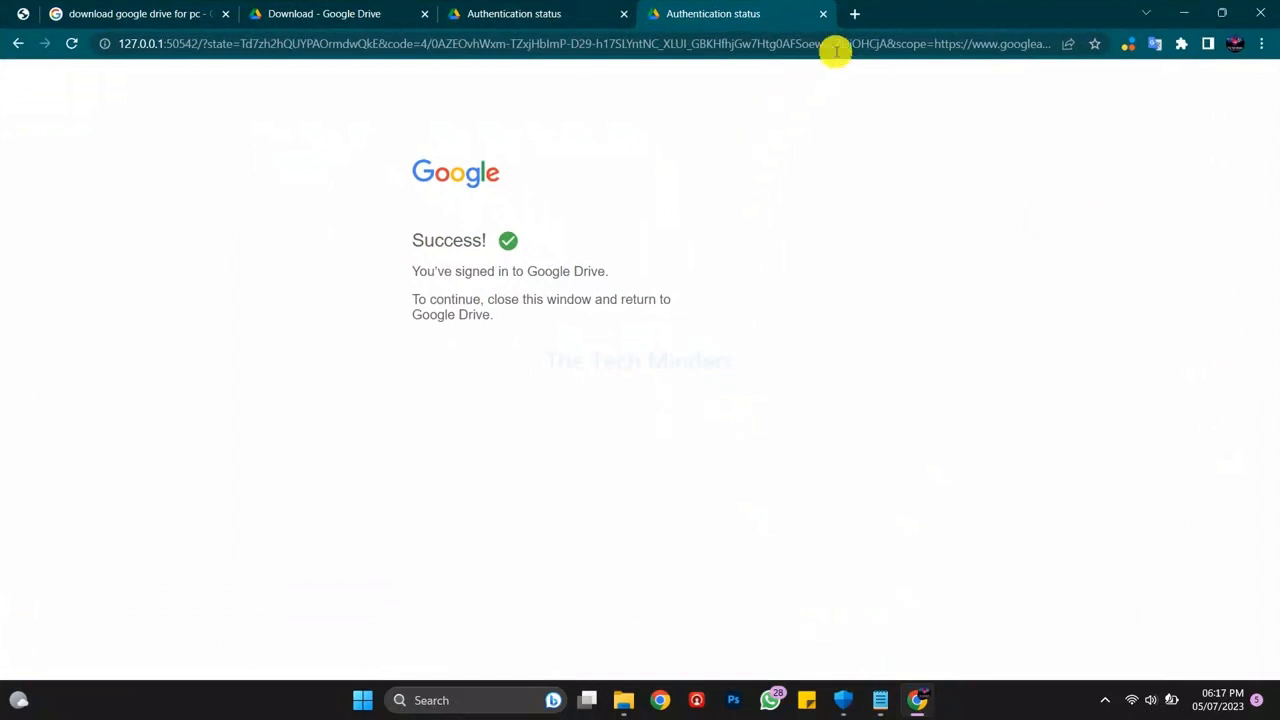
{"action": "left_click", "coordinate": [853, 14]}
{"action": "left_click", "coordinate": [821, 40]}
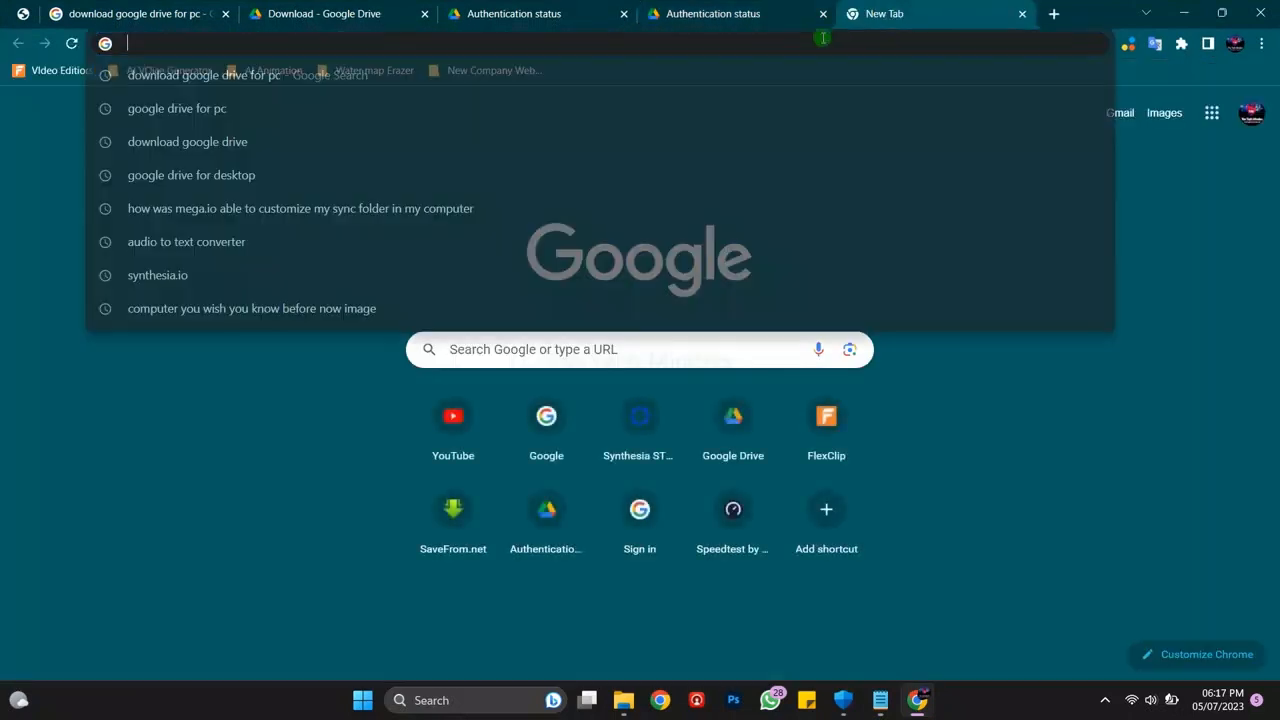
{"action": "type", "text": "goo"}
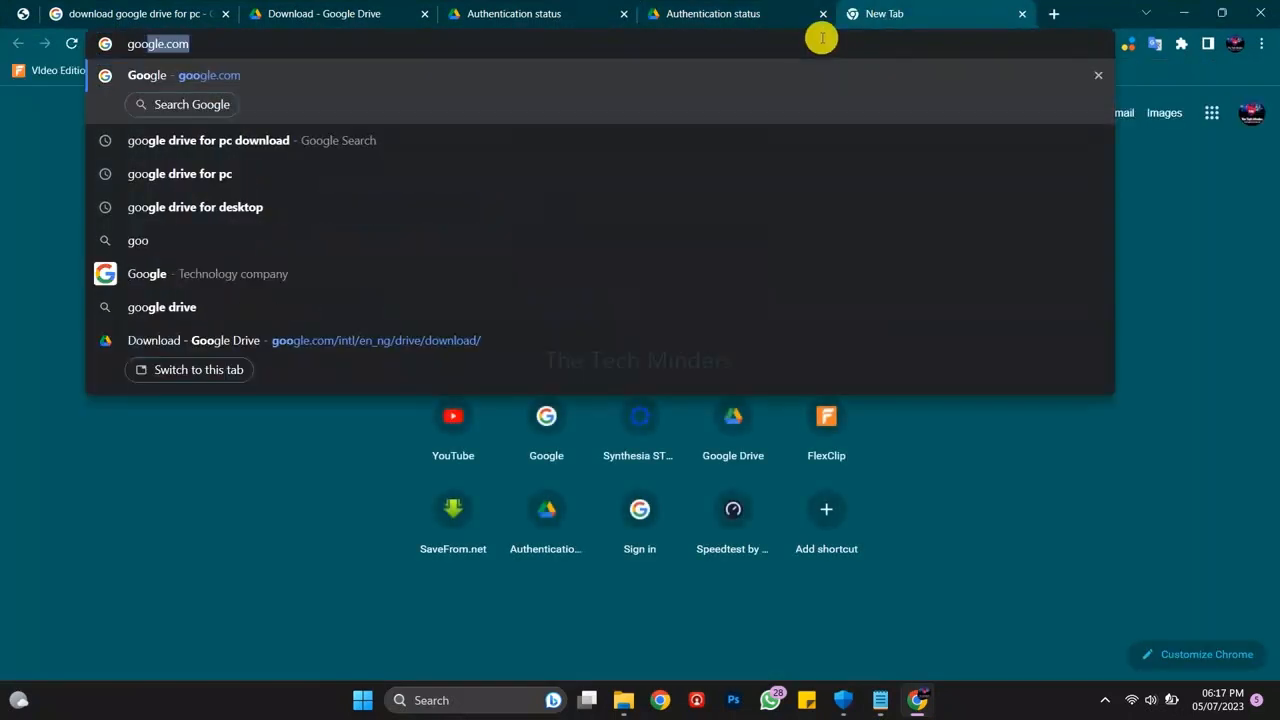
{"action": "key", "text": "BackSpace"}
{"action": "key", "text": "BackSpace"}
{"action": "key", "text": "BackSpace"}
{"action": "key", "text": "BackSpace"}
{"action": "type", "text": "driver"}
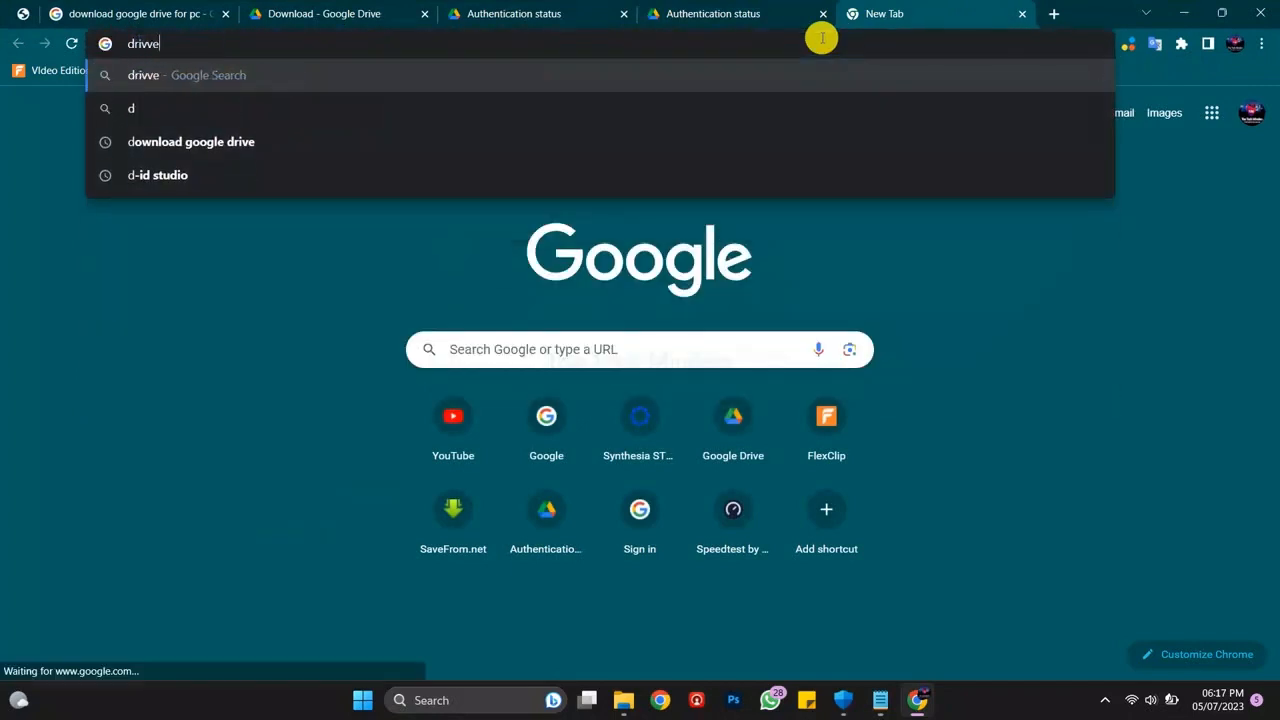
{"action": "key", "text": "BackSpace"}
{"action": "key", "text": "BackSpace"}
{"action": "type", "text": "e"}
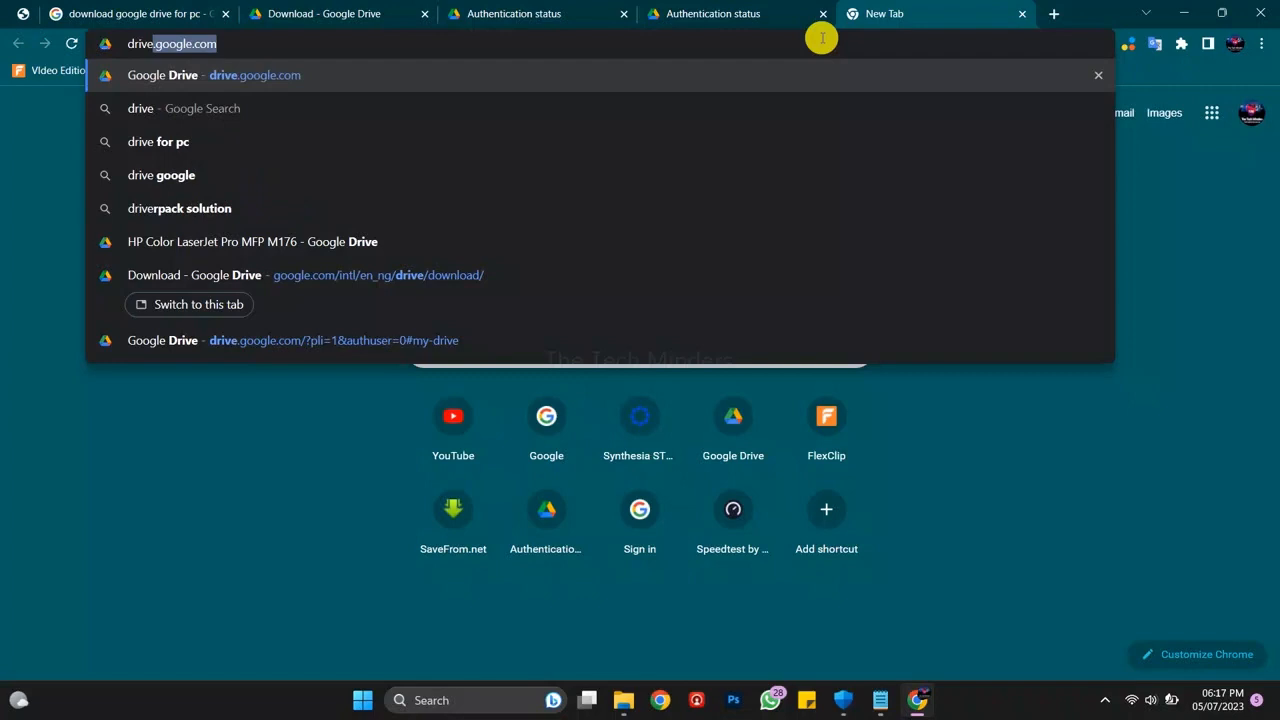
{"action": "key", "text": "Return"}
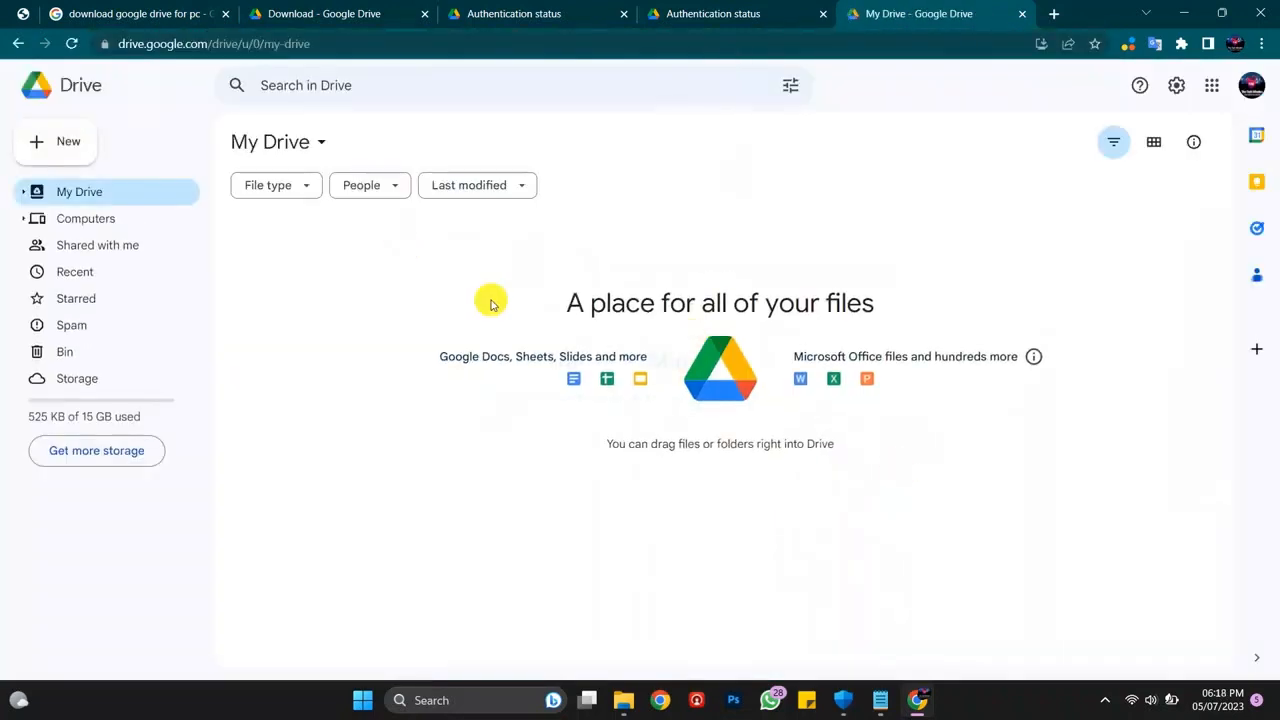
- Change "opene" to "openen", end that sentence with a period, and add "You can see there is nothing in the drivve folder as well..."
{"action": "left_click", "coordinate": [881, 703]}
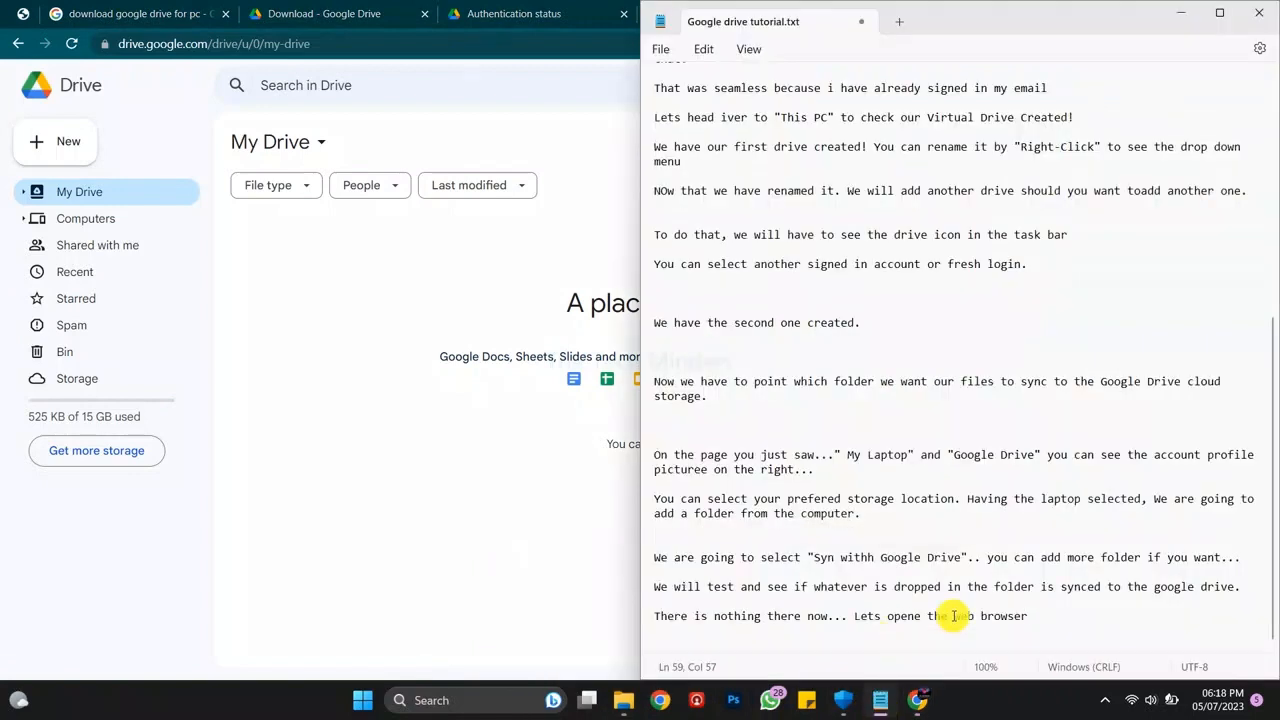
{"action": "type", "text": "en"}
{"action": "left_click", "coordinate": [1050, 616]}
{"action": "type", "text": "."}
{"action": "key", "text": "Return"}
{"action": "key", "text": "Return"}
{"action": "key", "text": "Return"}
{"action": "type", "text": "You ca"}
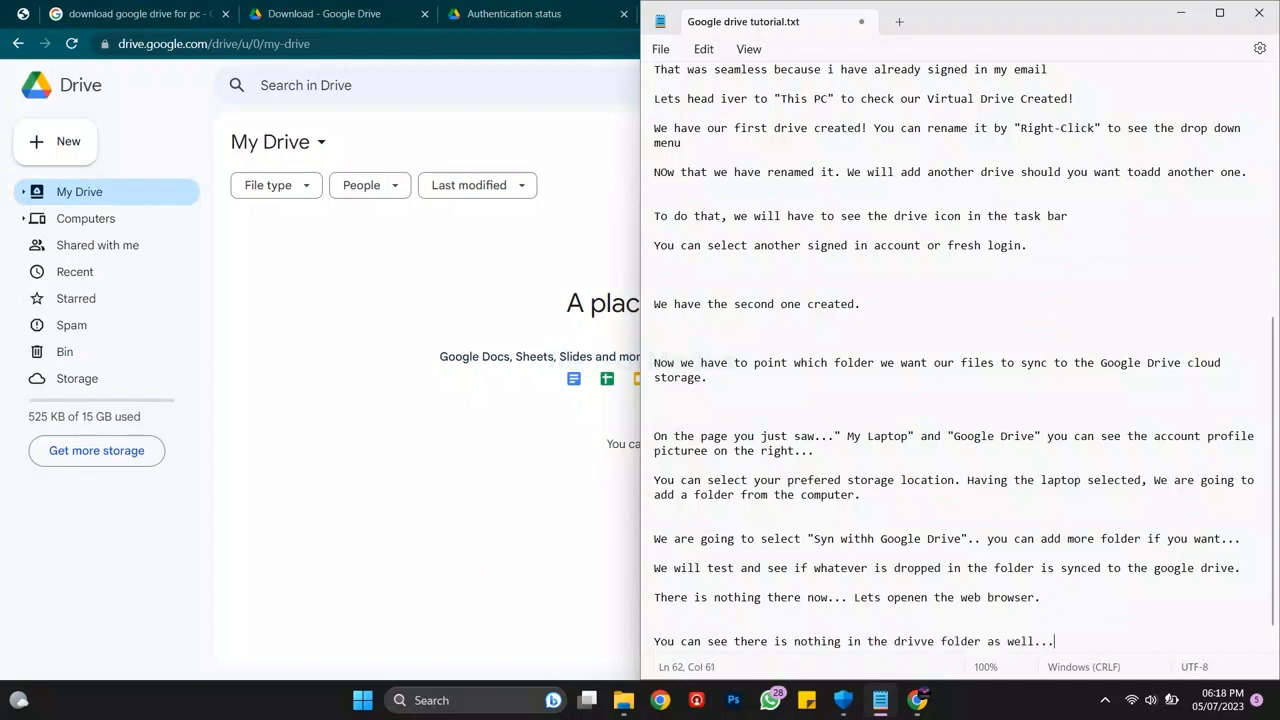
- Add the note "So... lets add something in the created folder on the desktop." with a parenthetical about going to your own selected sync folder
{"action": "key", "text": "Return"}
{"action": "key", "text": "Return"}
{"action": "key", "text": "Return"}
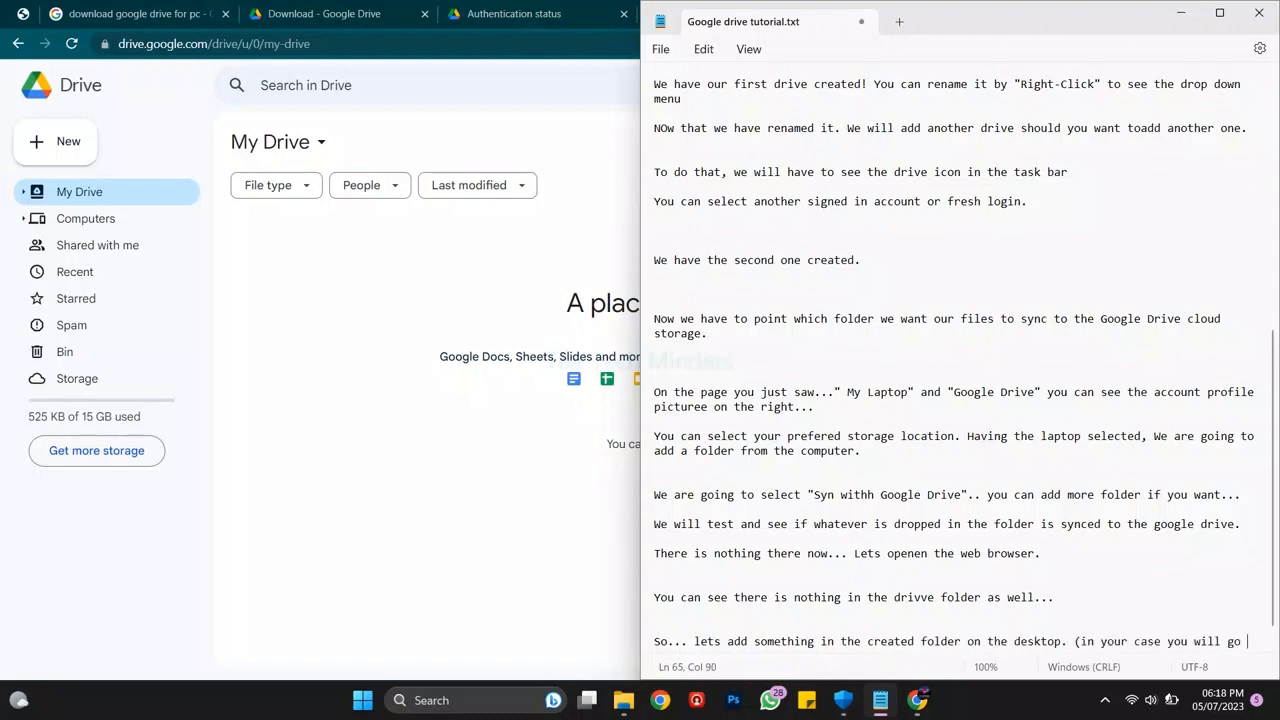
{"action": "type", "text": "to your own folder you have selected when setting up the folder pointing for sy"}
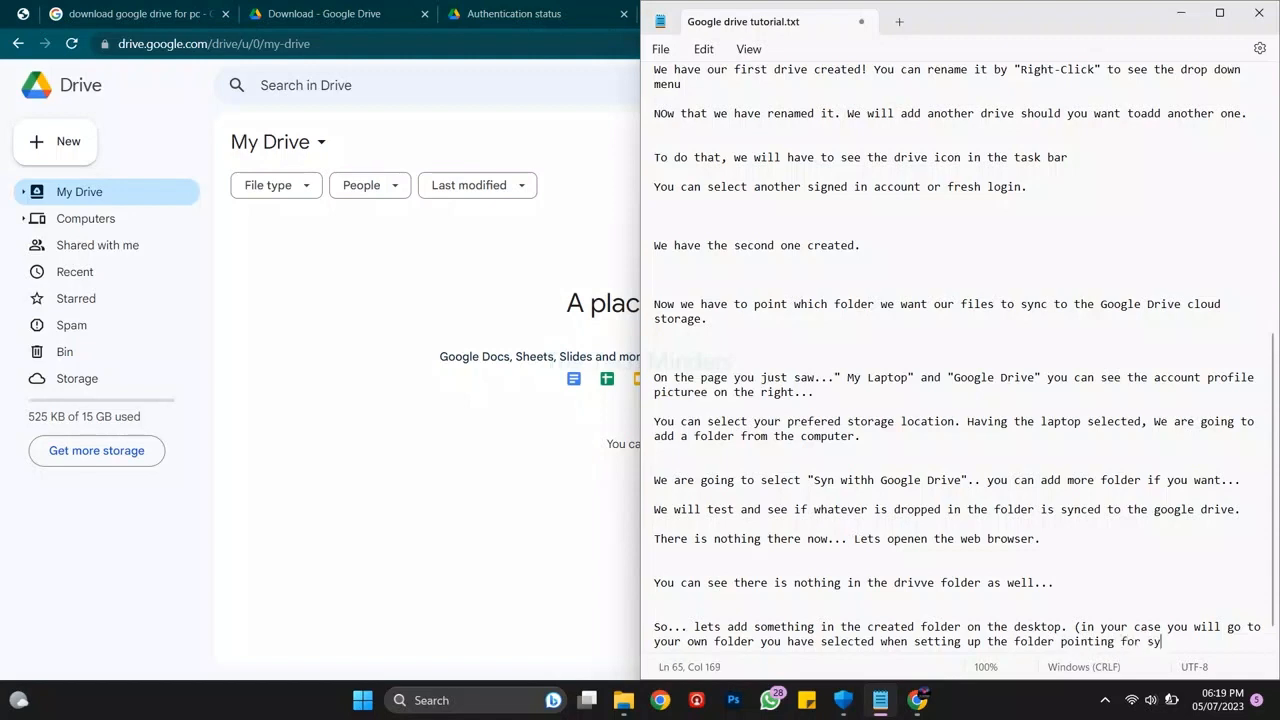
- Add the note "I will be spliting the screen." a few lines below the sync remark
{"action": "key", "text": "Return"}
{"action": "key", "text": "Return"}
{"action": "key", "text": "Return"}
{"action": "key", "text": "Return"}
{"action": "key", "text": "Return"}
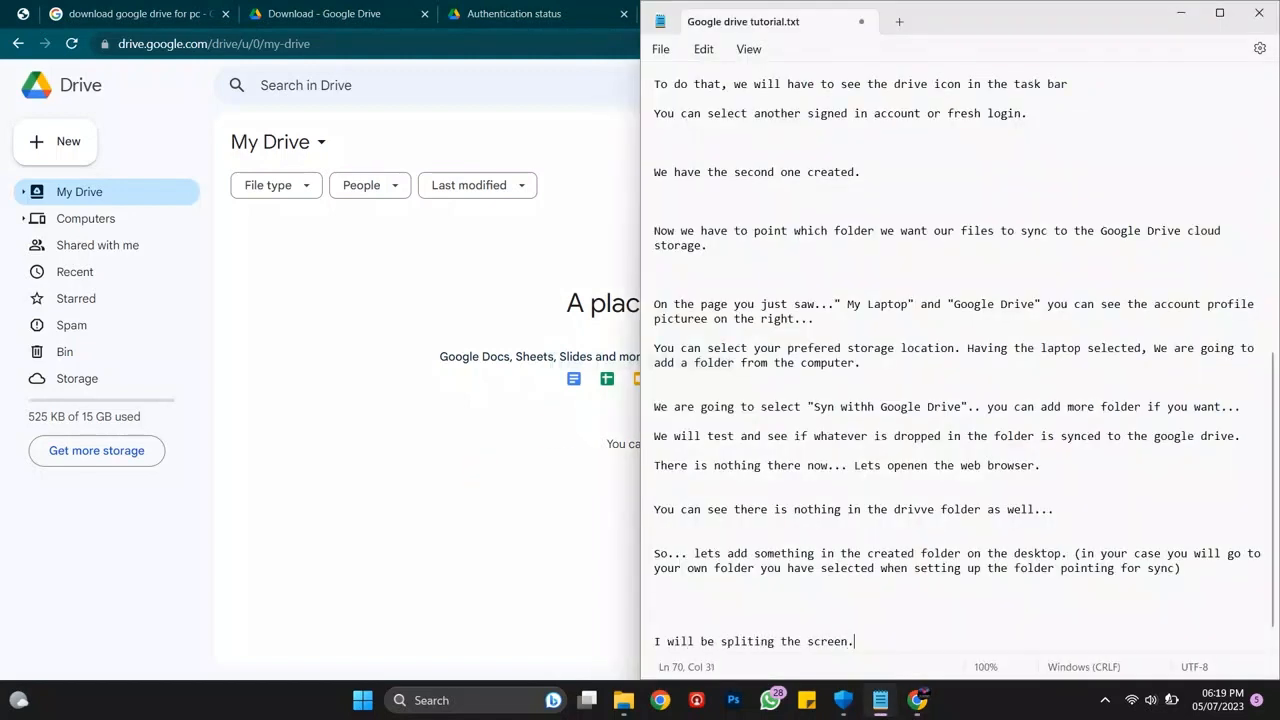
- Split the screen into three between the Google Drive browser window, the tutorial text file and the Desktop folder window
{"action": "left_click", "coordinate": [531, 359]}
{"action": "mouse_move", "coordinate": [1222, 14]}
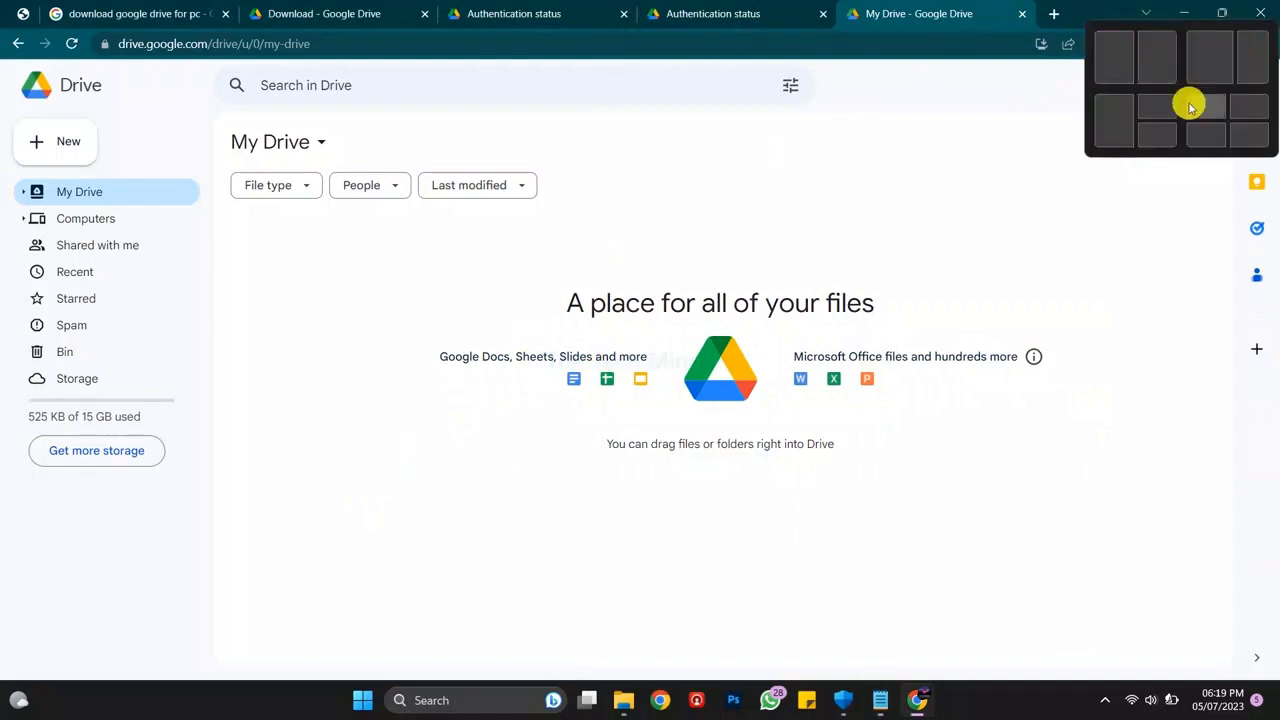
{"action": "left_click", "coordinate": [1116, 126]}
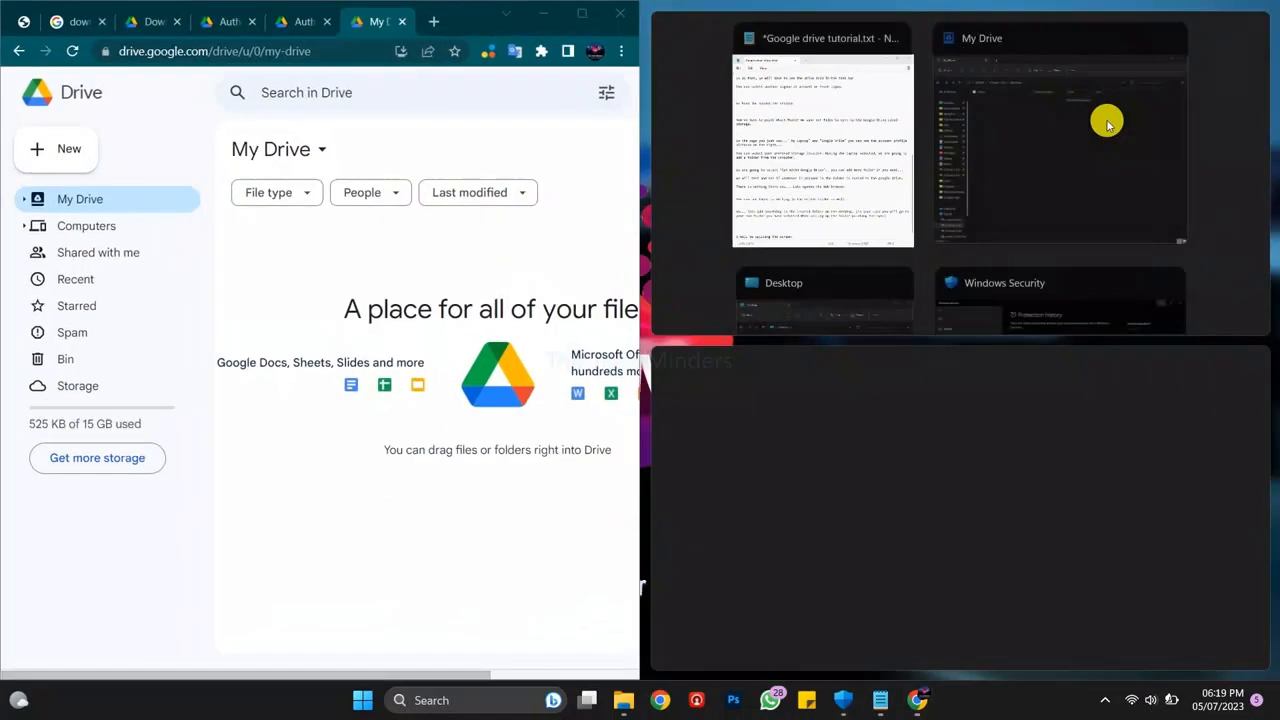
{"action": "left_click", "coordinate": [809, 143]}
{"action": "left_click", "coordinate": [1088, 515]}
- Add the note "My Desktop is below...." under the line about splitting the screen
{"action": "scroll", "coordinate": [929, 177], "scroll_direction": "down", "scroll_amount": 5}
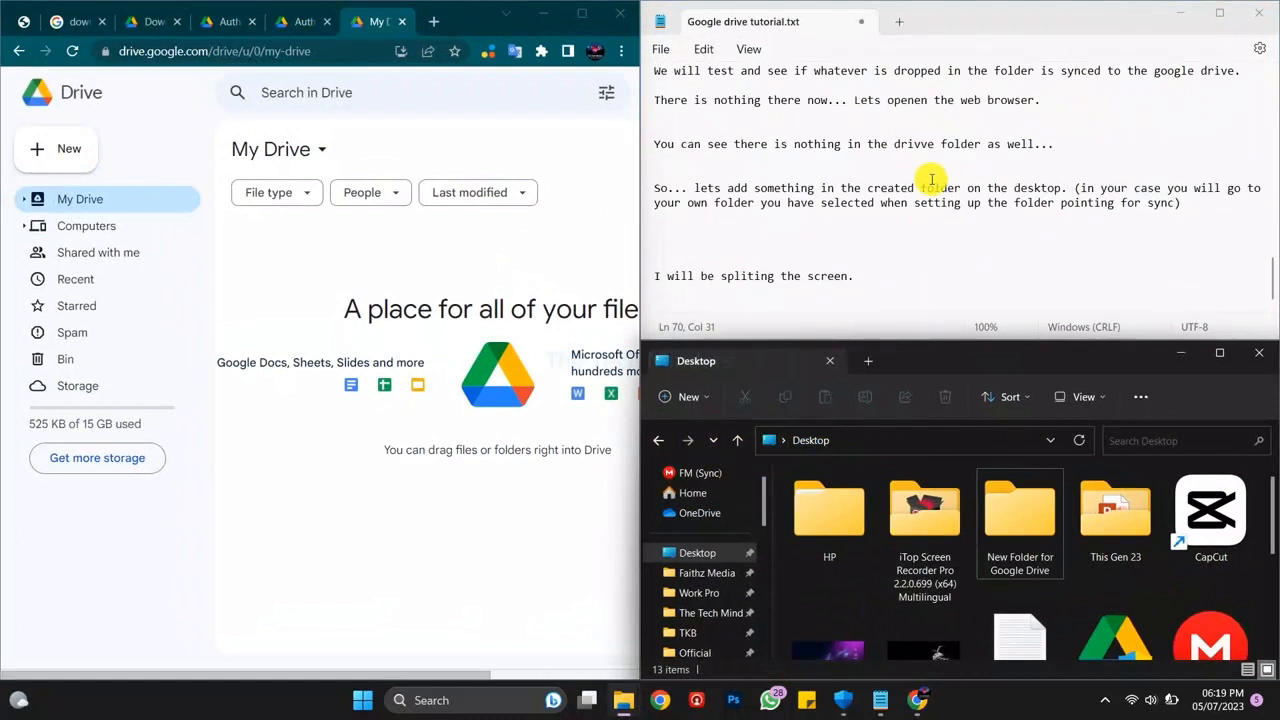
{"action": "left_click", "coordinate": [886, 277]}
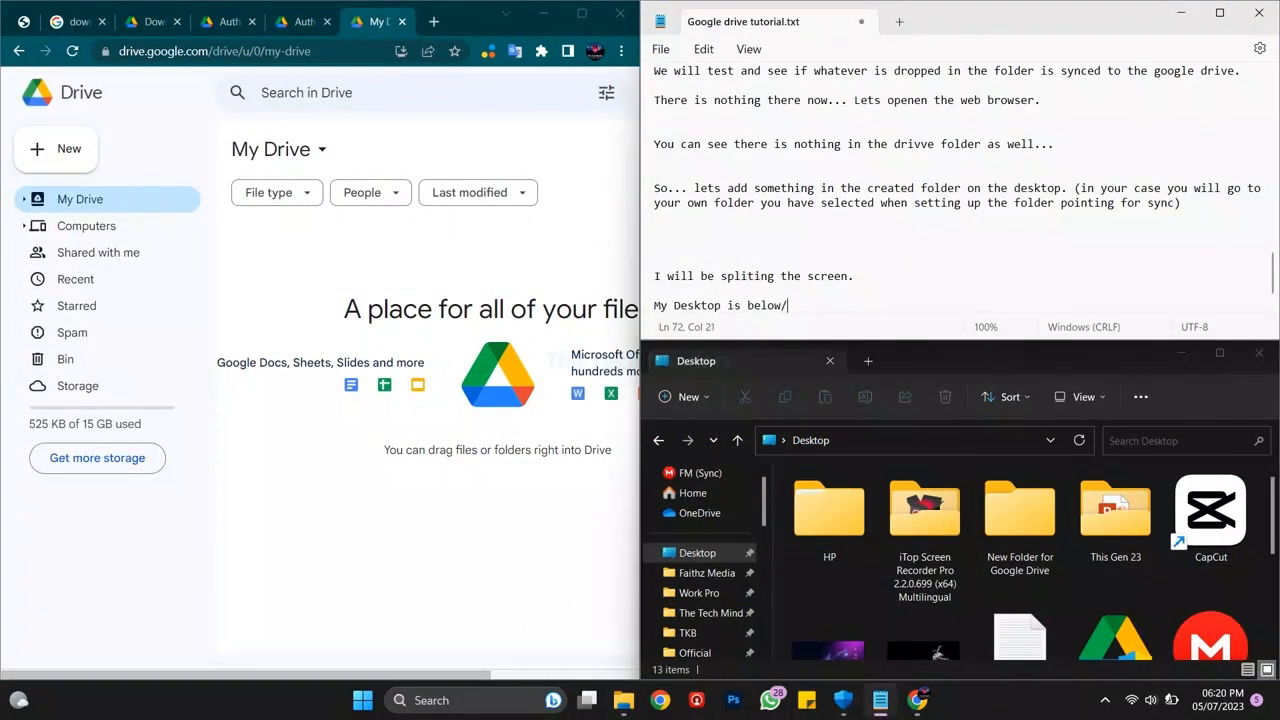
- Check the contents of New Folder for Google Drive against My Drive in the browser, and return to the Desktop folder
{"action": "double_click", "coordinate": [1018, 518]}
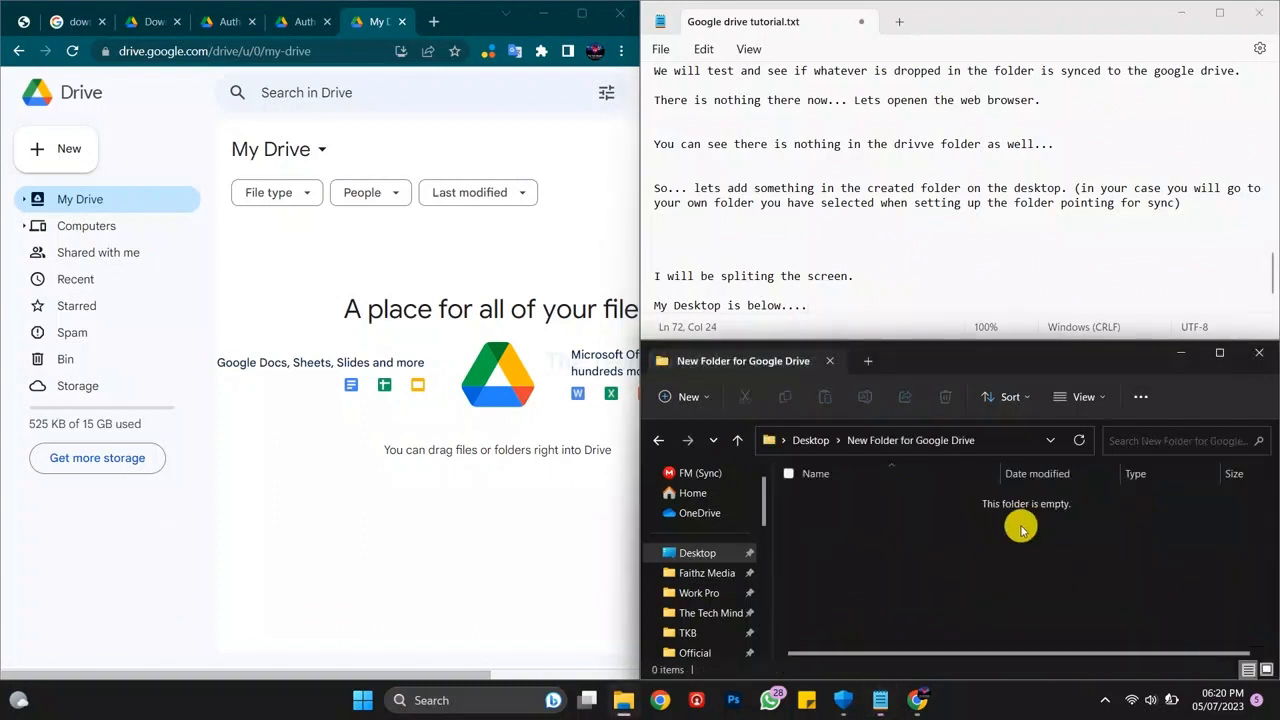
{"action": "left_click", "coordinate": [481, 583]}
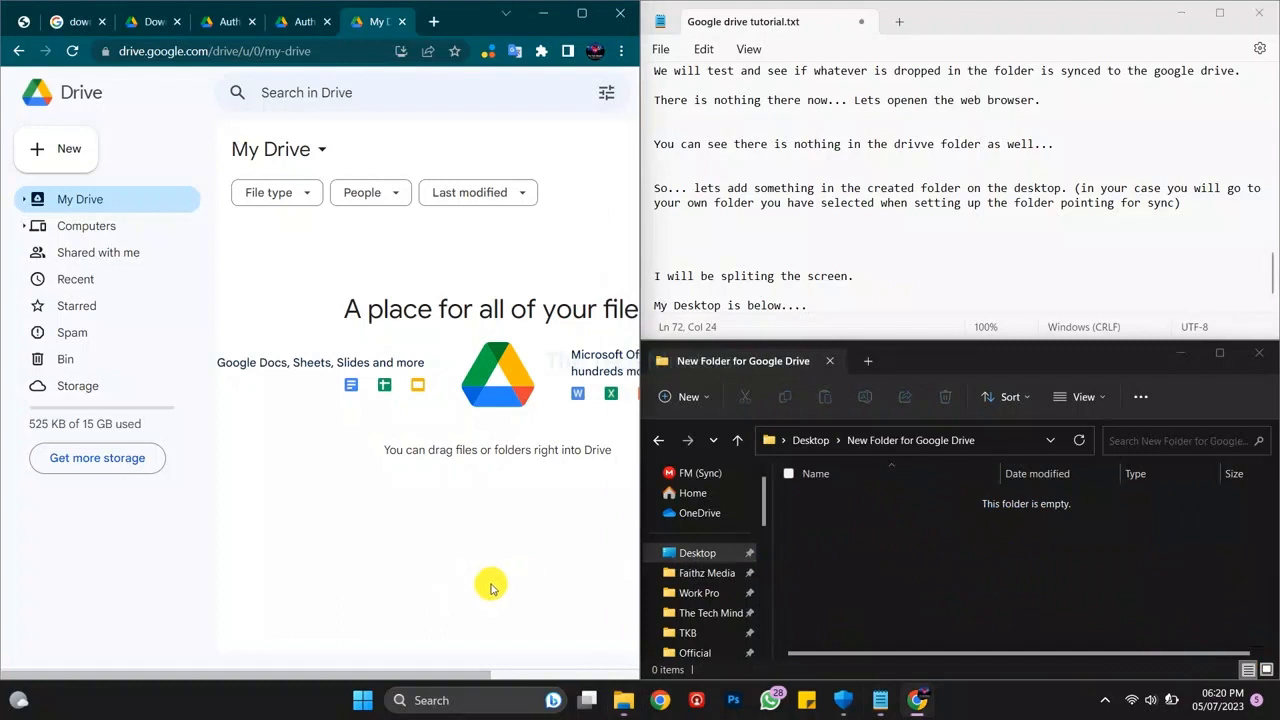
{"action": "left_click", "coordinate": [806, 438]}
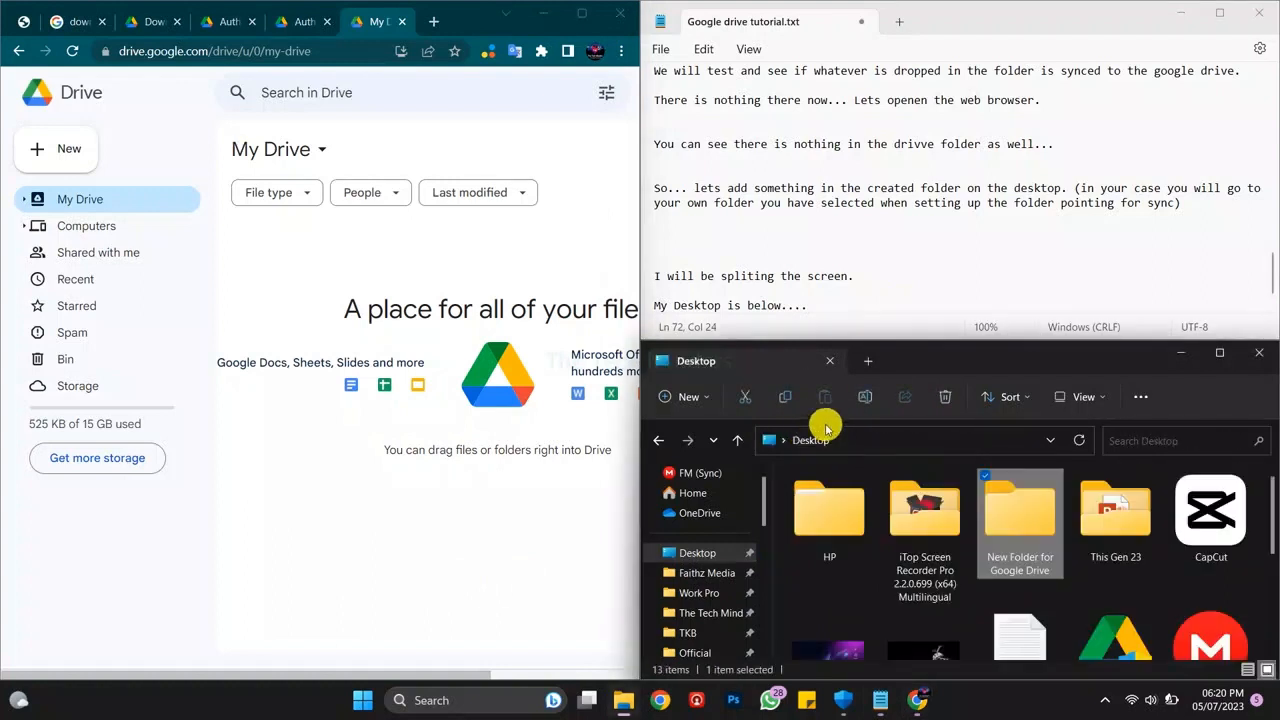
- Add the note 'Now lets copy a file to the "New Folder for Google drive"' at the end of the text file
{"action": "left_click", "coordinate": [844, 299]}
{"action": "key", "text": "Return"}
{"action": "key", "text": "Return"}
{"action": "key", "text": "Return"}
{"action": "type", "text": "Now let"}
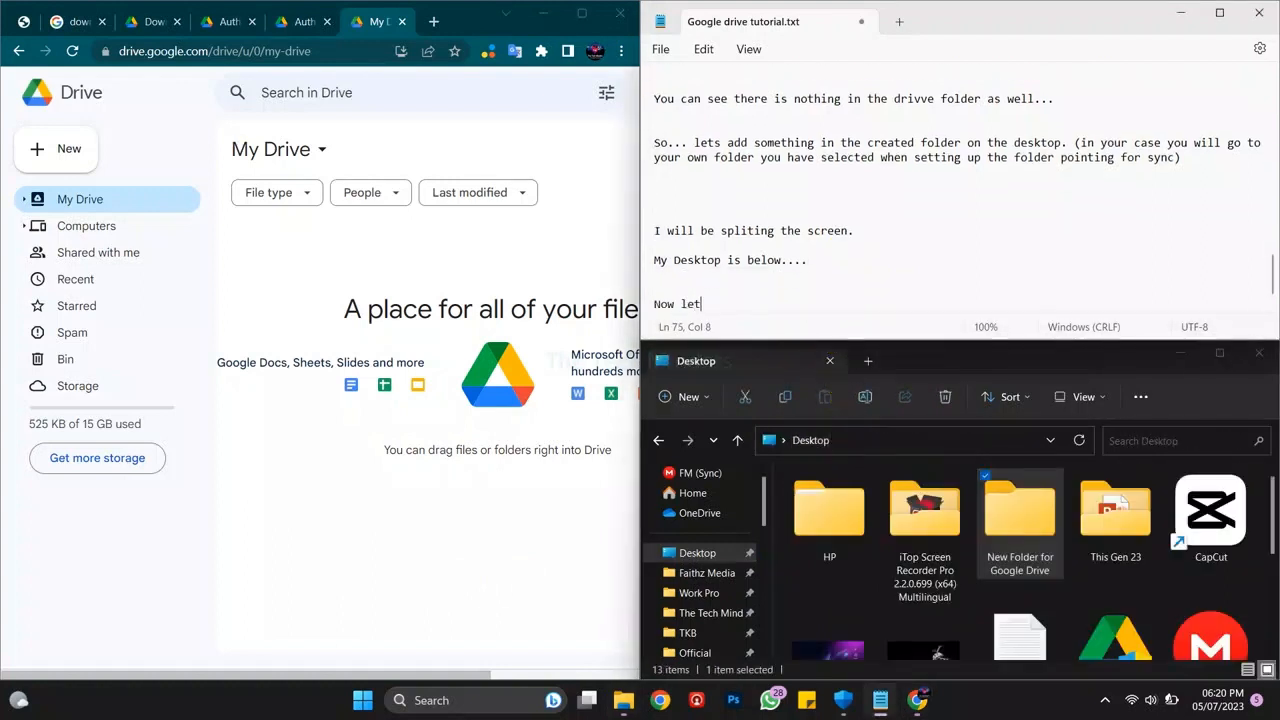
{"action": "type", "text": "s copy a file to the \"New Folder for Google drive"}
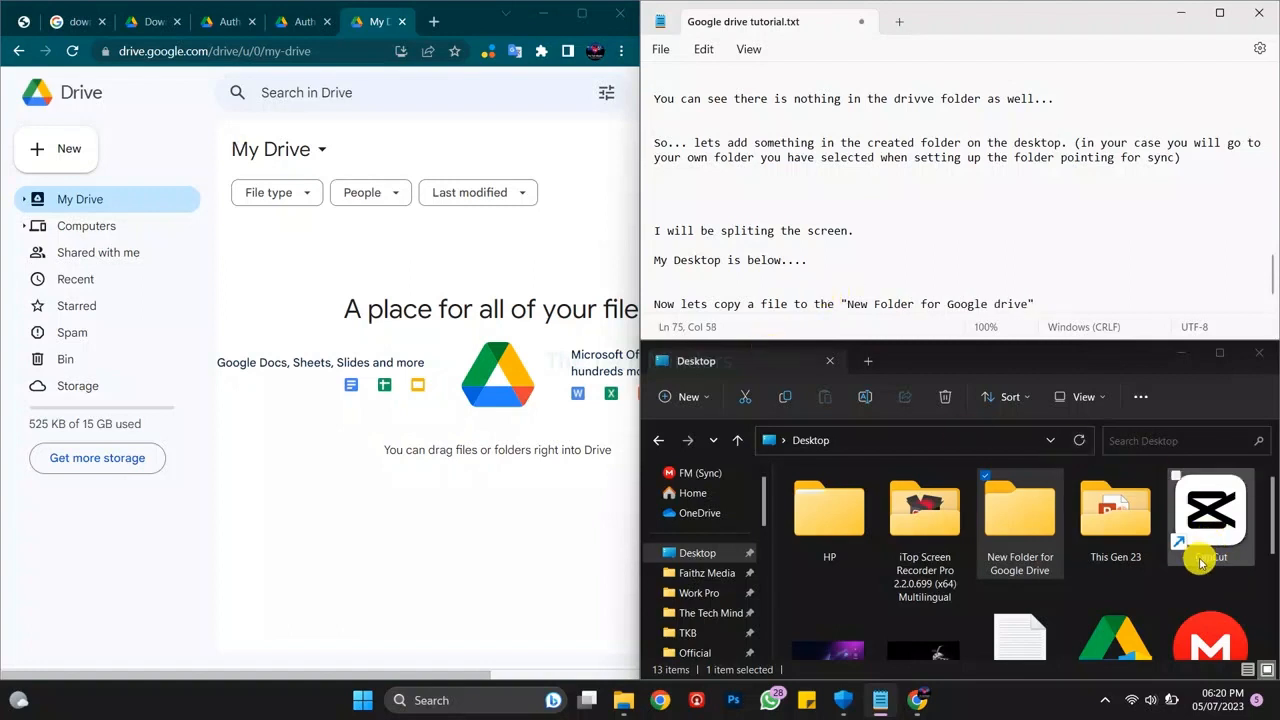
- Move Google drive tutorial.txt from the Desktop into New Folder for Google Drive and open that folder
{"action": "scroll", "coordinate": [1190, 557], "scroll_direction": "down", "scroll_amount": 3}
{"action": "scroll", "coordinate": [1175, 552], "scroll_direction": "up", "scroll_amount": 3}
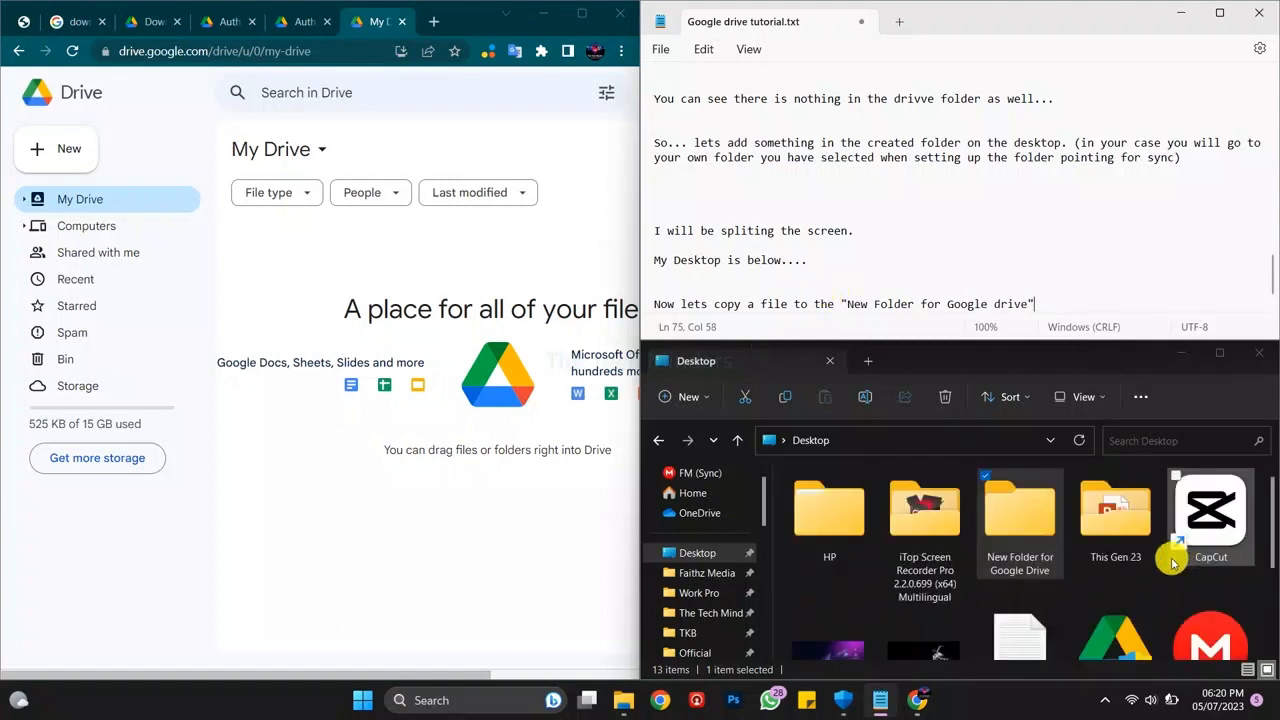
{"action": "left_click", "coordinate": [1020, 615]}
{"action": "scroll", "coordinate": [1040, 630], "scroll_direction": "up", "scroll_amount": 1}
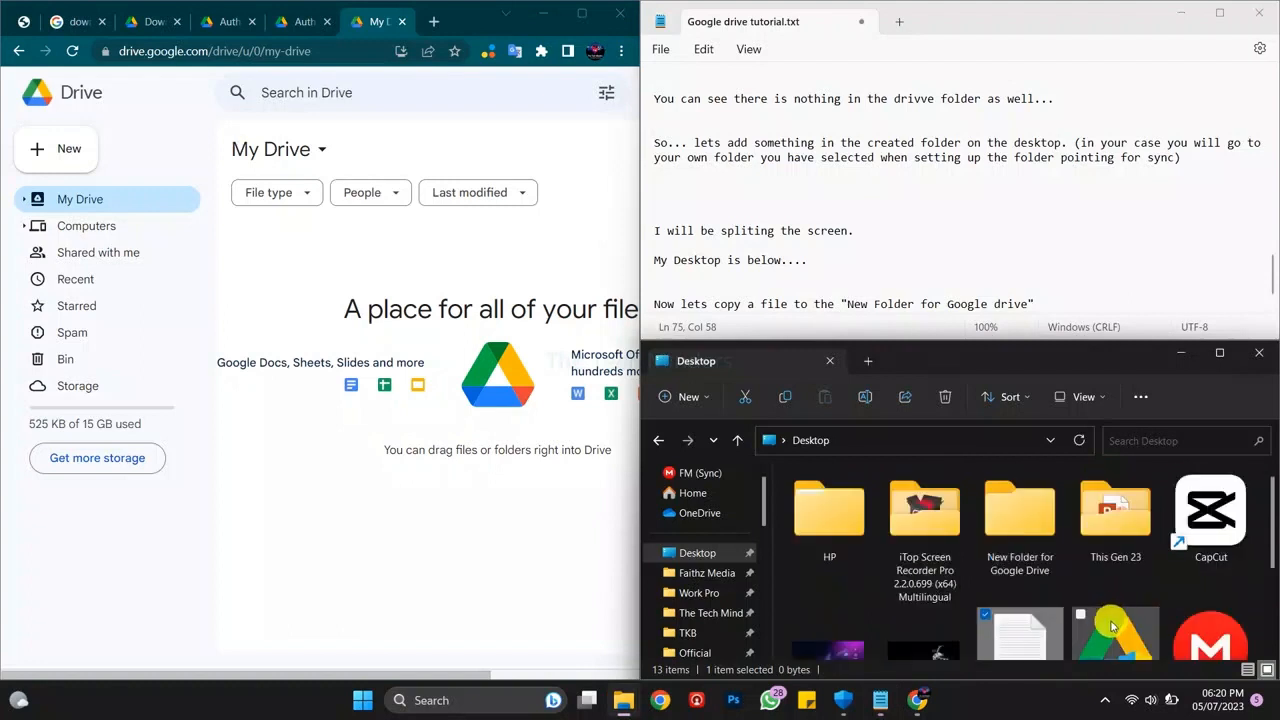
{"action": "left_click_drag", "start_coordinate": [1025, 640], "coordinate": [1024, 537]}
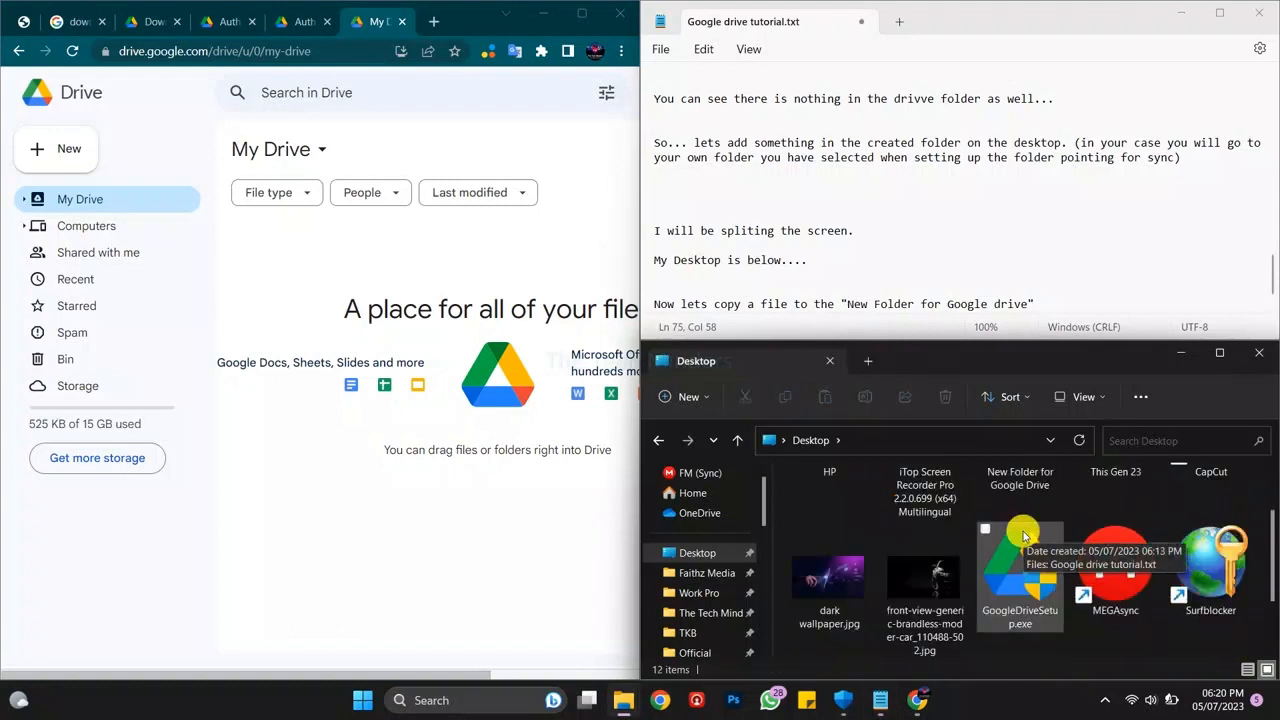
{"action": "double_click", "coordinate": [1035, 568]}
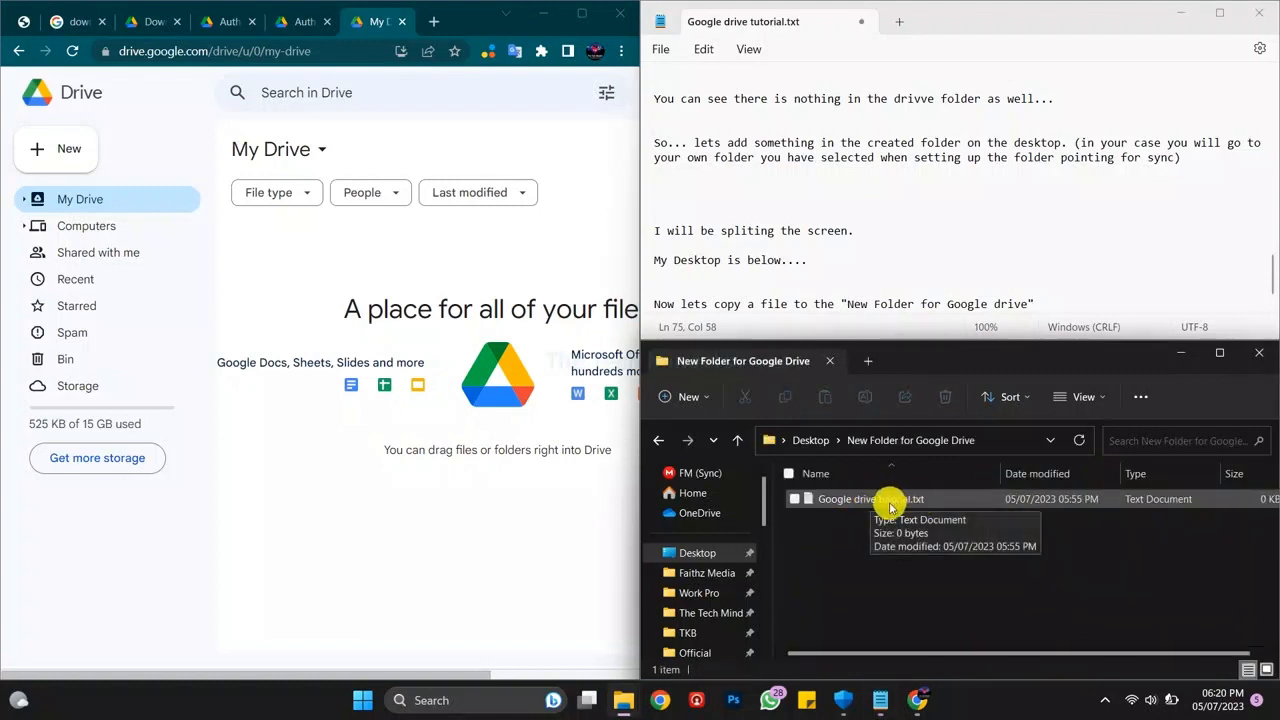
- Add the note "Now lets reload the web browser..." at the end of the text file and reload the My Drive page
{"action": "scroll", "coordinate": [1119, 274], "scroll_direction": "down", "scroll_amount": 1}
{"action": "left_click", "coordinate": [1085, 274]}
{"action": "key", "text": "Return"}
{"action": "key", "text": "Return"}
{"action": "key", "text": "Return"}
{"action": "type", "text": "Now lets reload the web browser"}
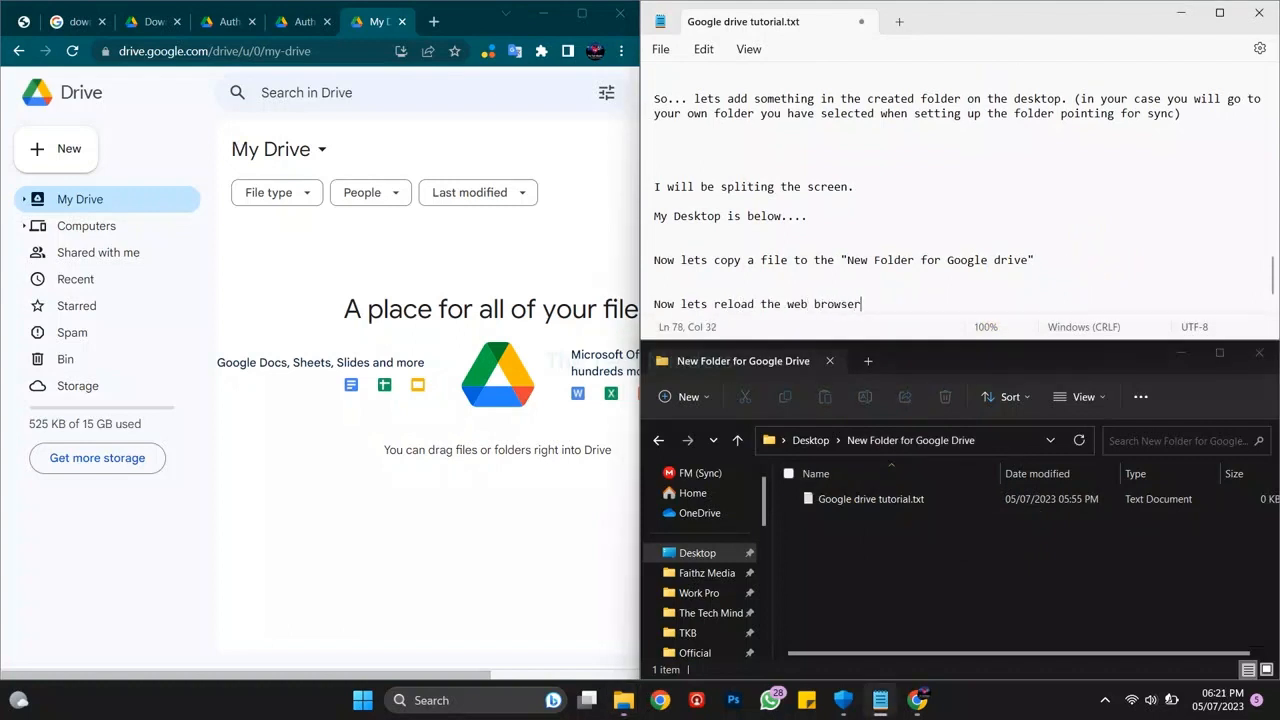
{"action": "type", "text": ".."}
{"action": "left_click", "coordinate": [72, 51]}
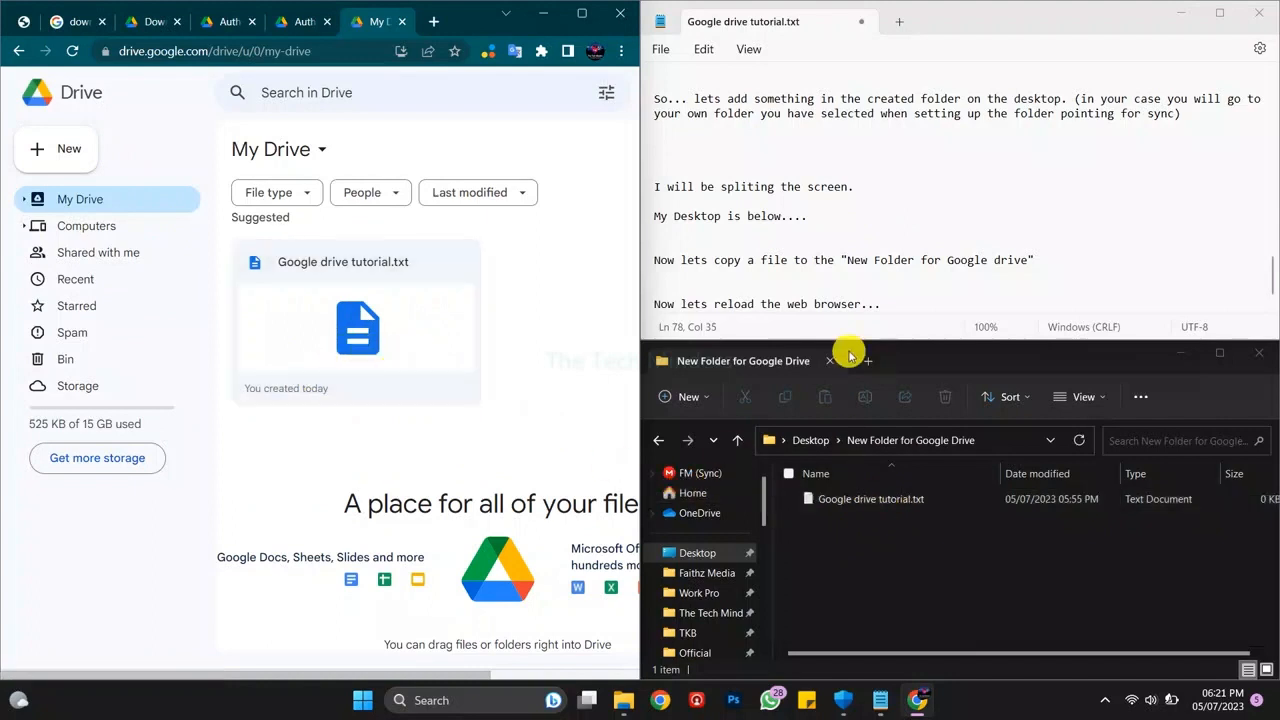
- Append "Did you see the file?" to the reload note and add the line "Lets add another one." below it
{"action": "left_click", "coordinate": [932, 308]}
{"action": "type", "text": "Did you see the file?"}
{"action": "key", "text": "Return"}
{"action": "key", "text": "Return"}
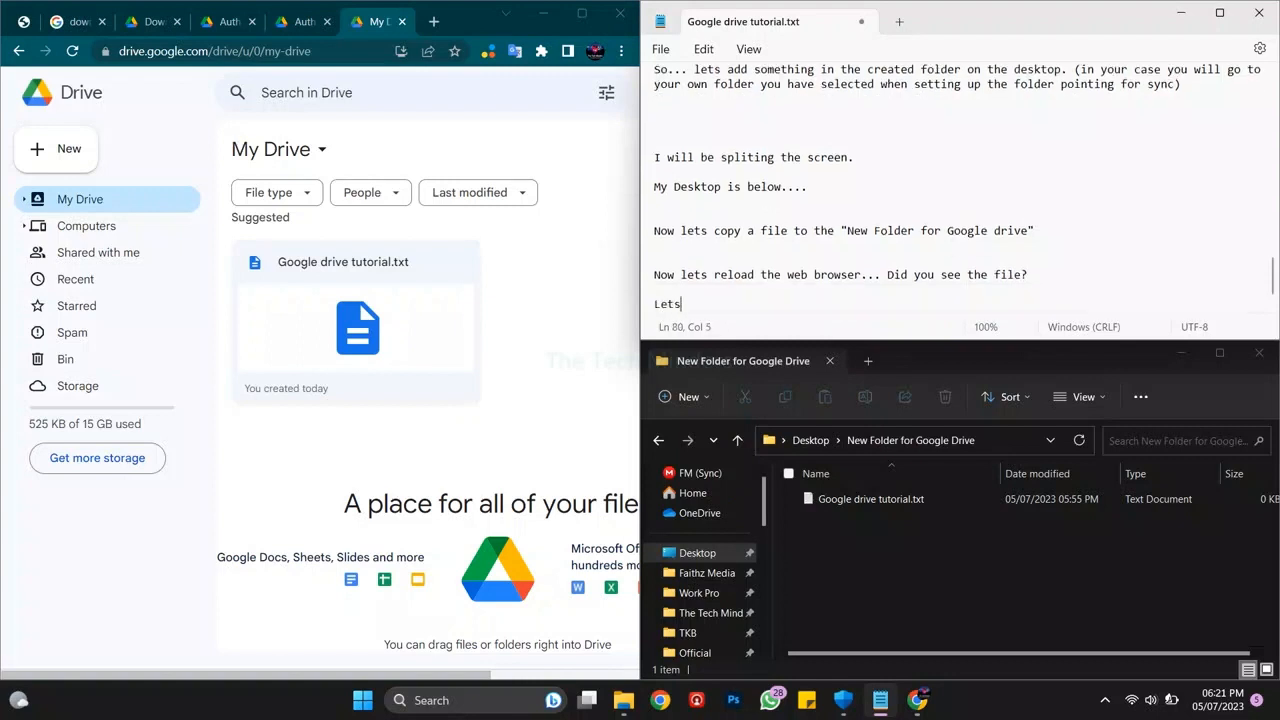
{"action": "type", "text": "Lets add another one."}
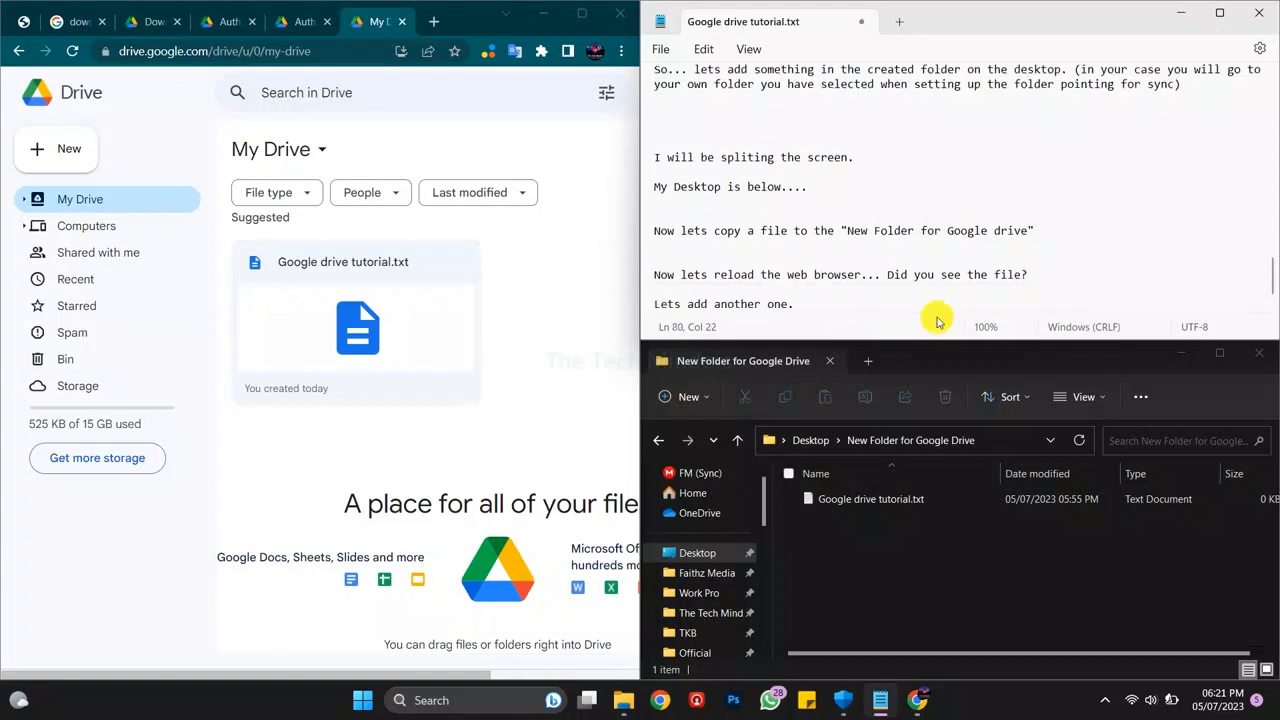
- Copy Work-Pro-Logo - Copy.jpg from the Logo folder into New Folder for Google Drive
{"action": "left_click", "coordinate": [868, 361]}
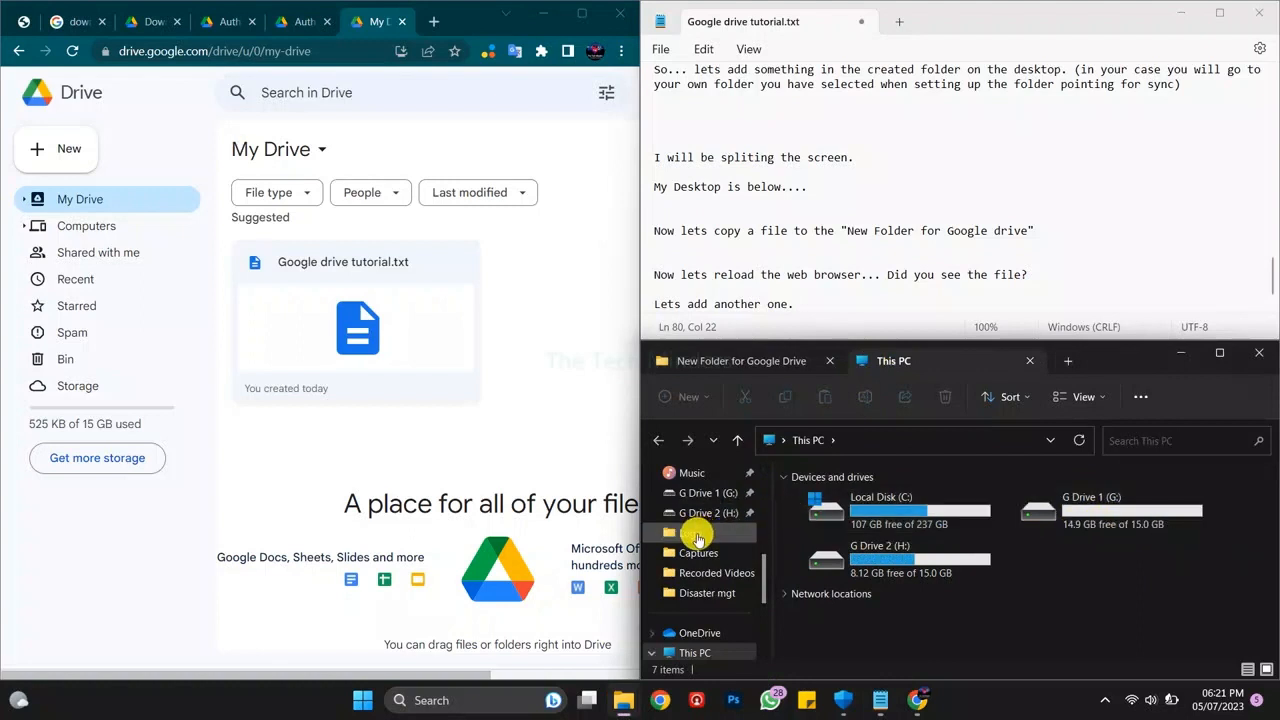
{"action": "left_click", "coordinate": [697, 536]}
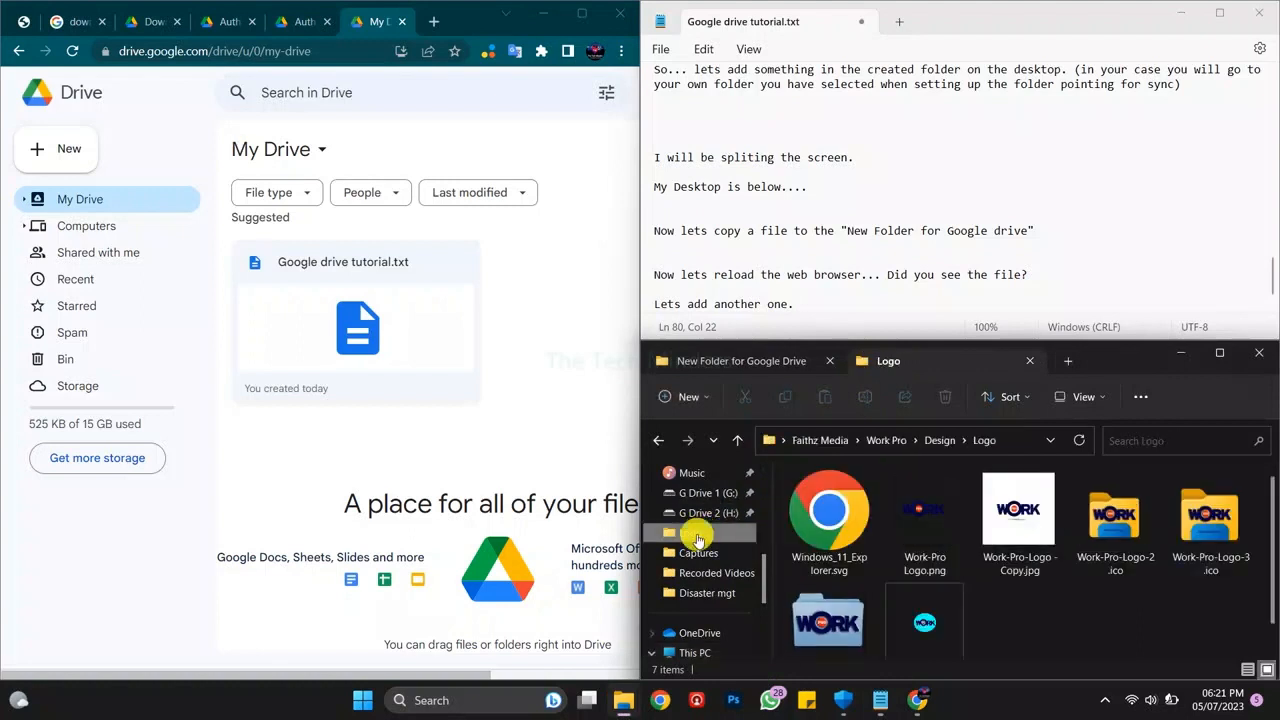
{"action": "left_click", "coordinate": [1030, 524]}
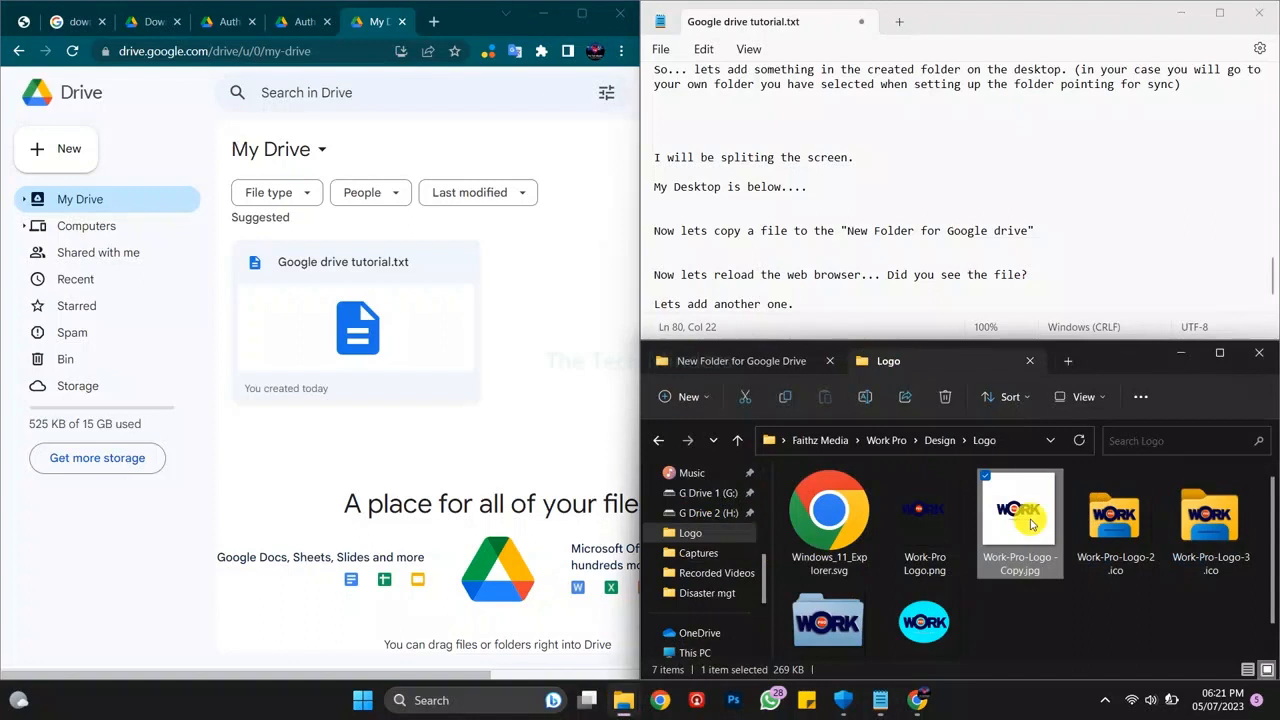
{"action": "left_click_drag", "start_coordinate": [1030, 524], "coordinate": [938, 563]}
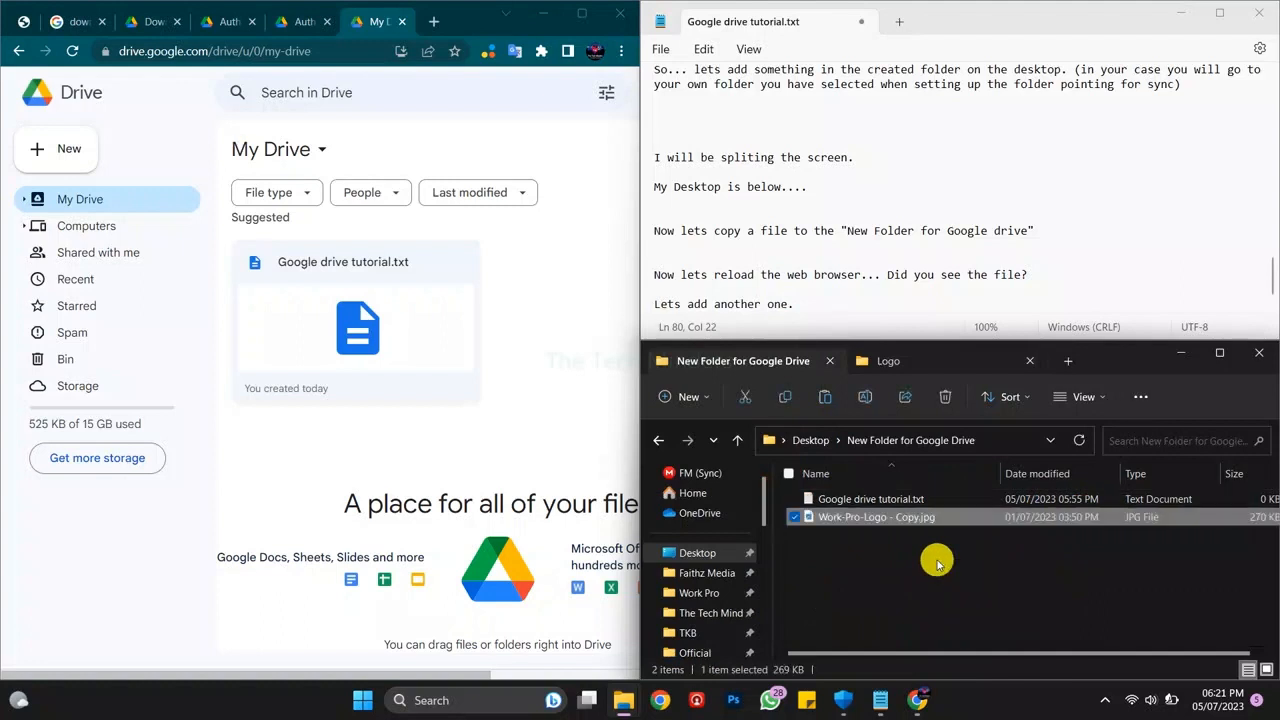
{"action": "left_click", "coordinate": [892, 562]}
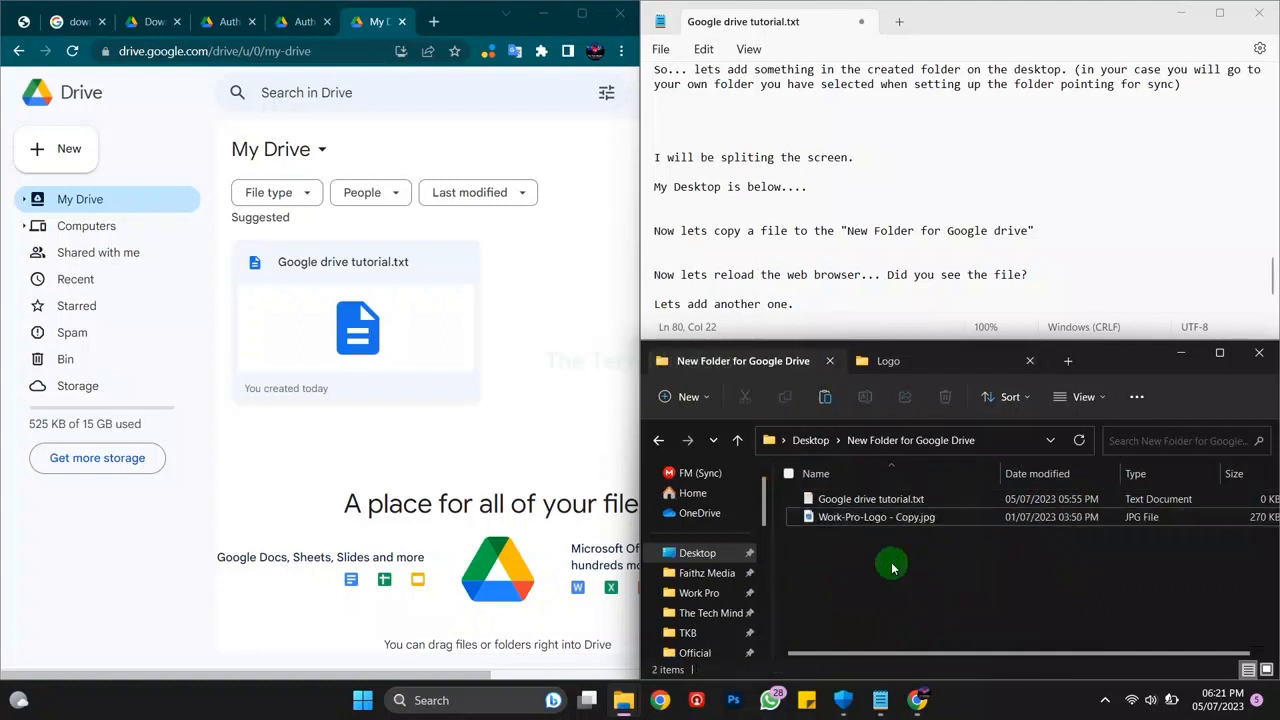
- Append "Reload the page again." to the last note in the text file and reload the My Drive page
{"action": "left_click", "coordinate": [814, 302]}
{"action": "type", "text": "Reload the"}
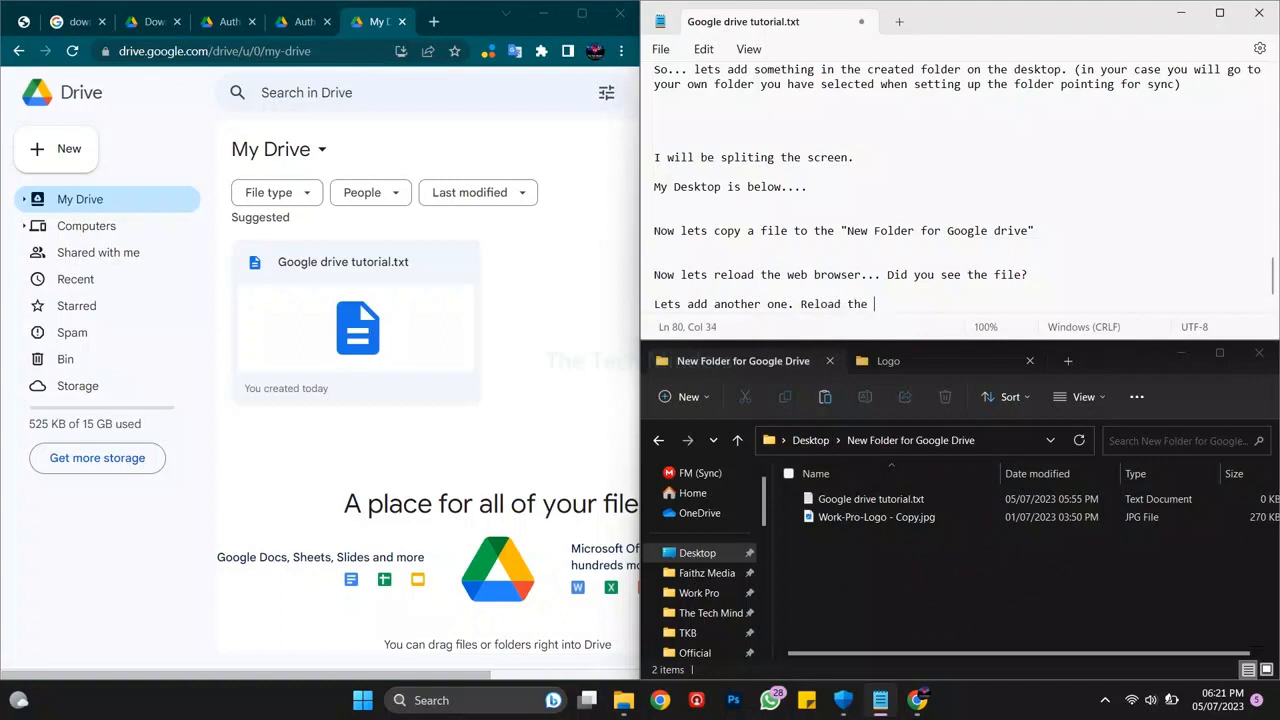
{"action": "type", "text": " page again."}
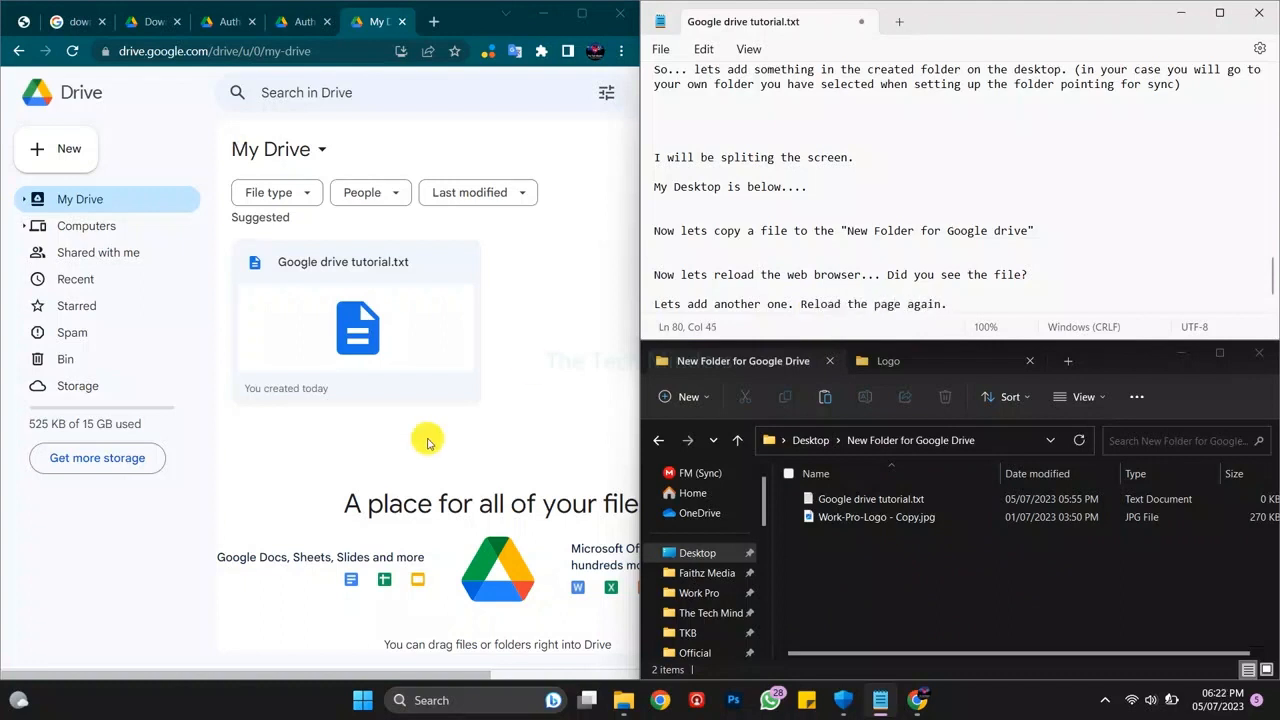
{"action": "left_click", "coordinate": [428, 437]}
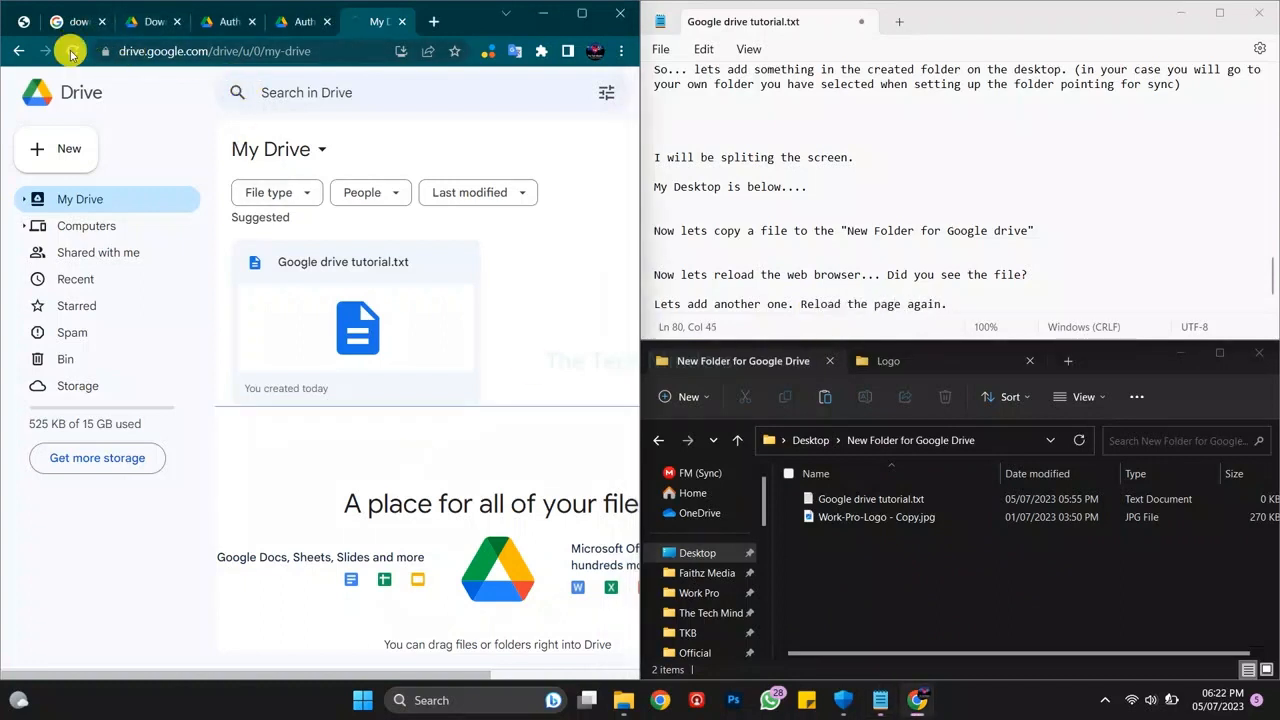
{"action": "left_click", "coordinate": [71, 50]}
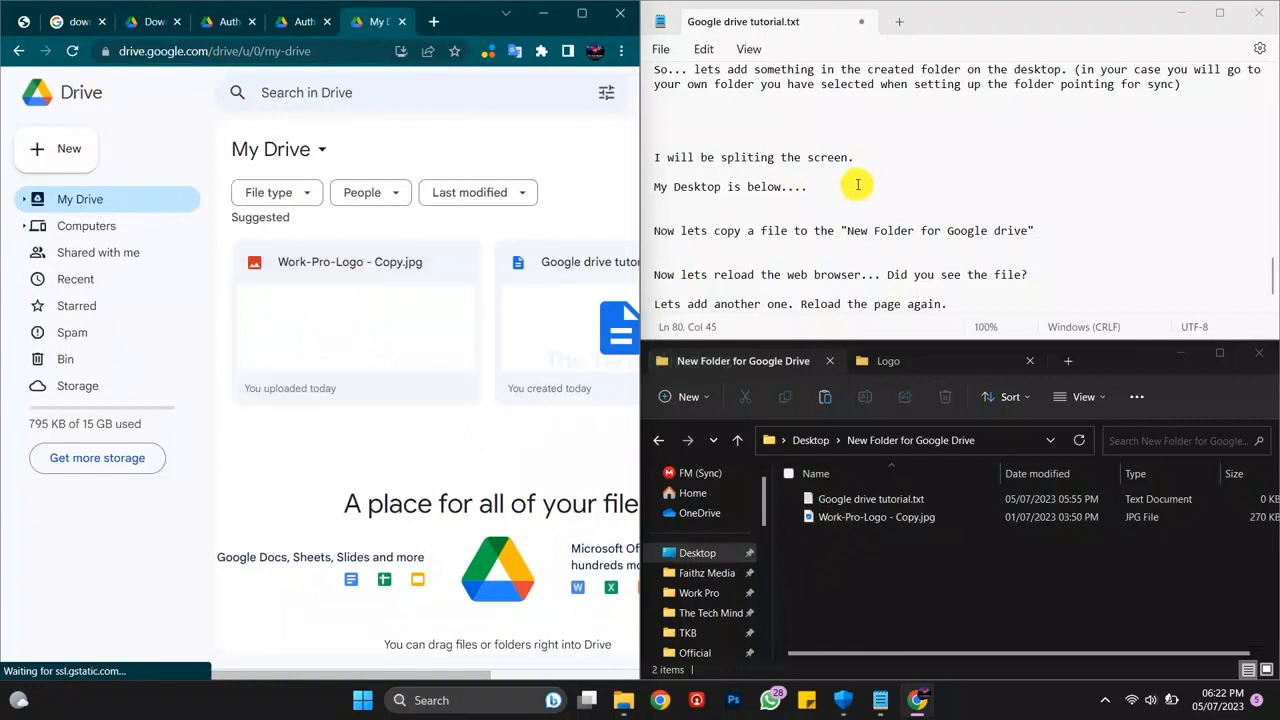
- Enlarge the text file and note that this syncs computer files to Google Drive without manually sending them on the web browser, plus "To remove any drive."
{"action": "left_click", "coordinate": [931, 157]}
{"action": "left_click", "coordinate": [1219, 13]}
{"action": "left_click", "coordinate": [1219, 13]}
{"action": "type", "text": "#"}
{"action": "key", "text": "Return"}
{"action": "key", "text": "Return"}
{"action": "type", "text": "Th"}
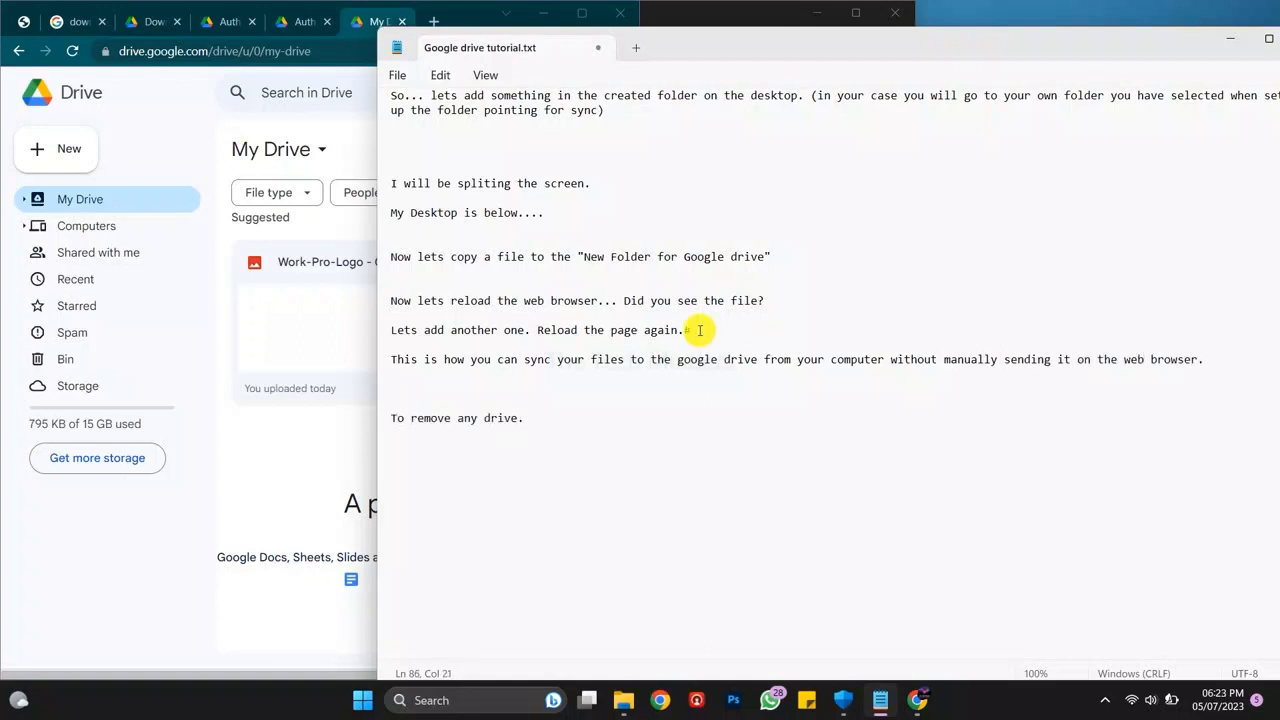
- Add the notes "For some reason you might want to disconnect any drive you have attached." and "Head to the teask bar too do that."
{"action": "left_click", "coordinate": [549, 438]}
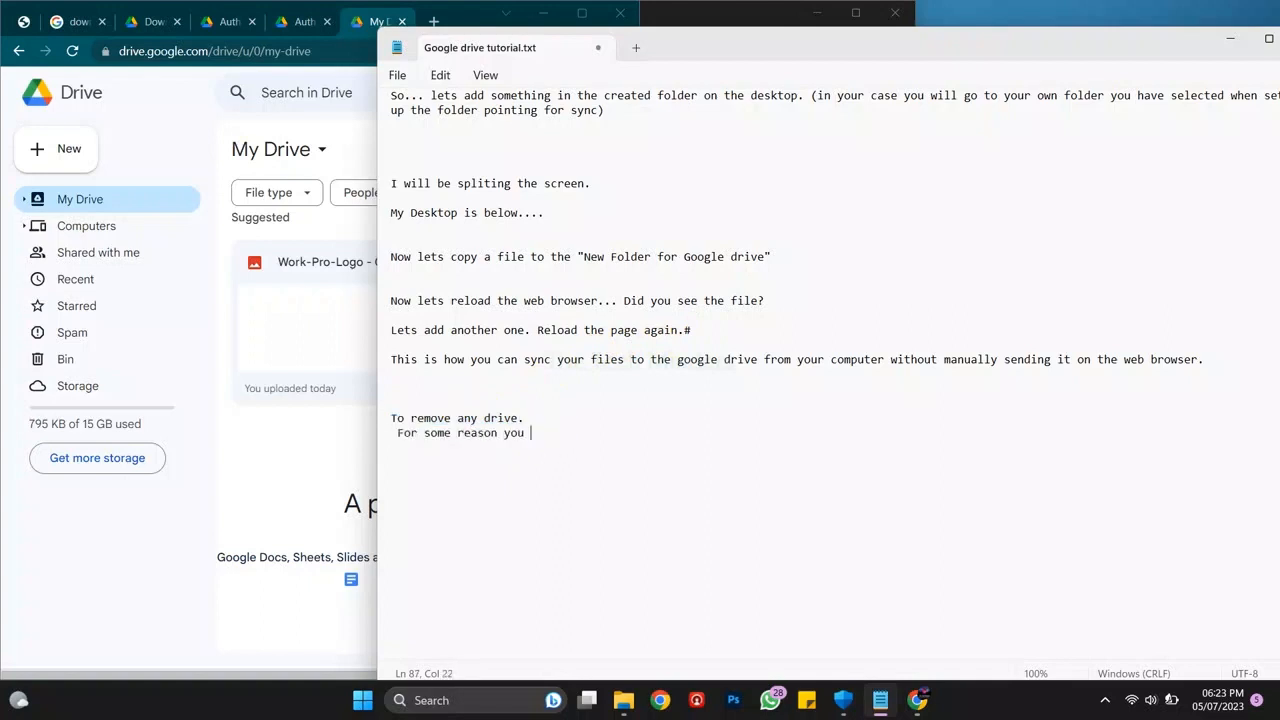
{"action": "left_click", "coordinate": [637, 433]}
{"action": "key", "text": "BackSpace"}
{"action": "type", "text": "ight want to dosconnect"}
{"action": "left_click", "coordinate": [777, 443]}
{"action": "type", "text": "any drive you have attached."}
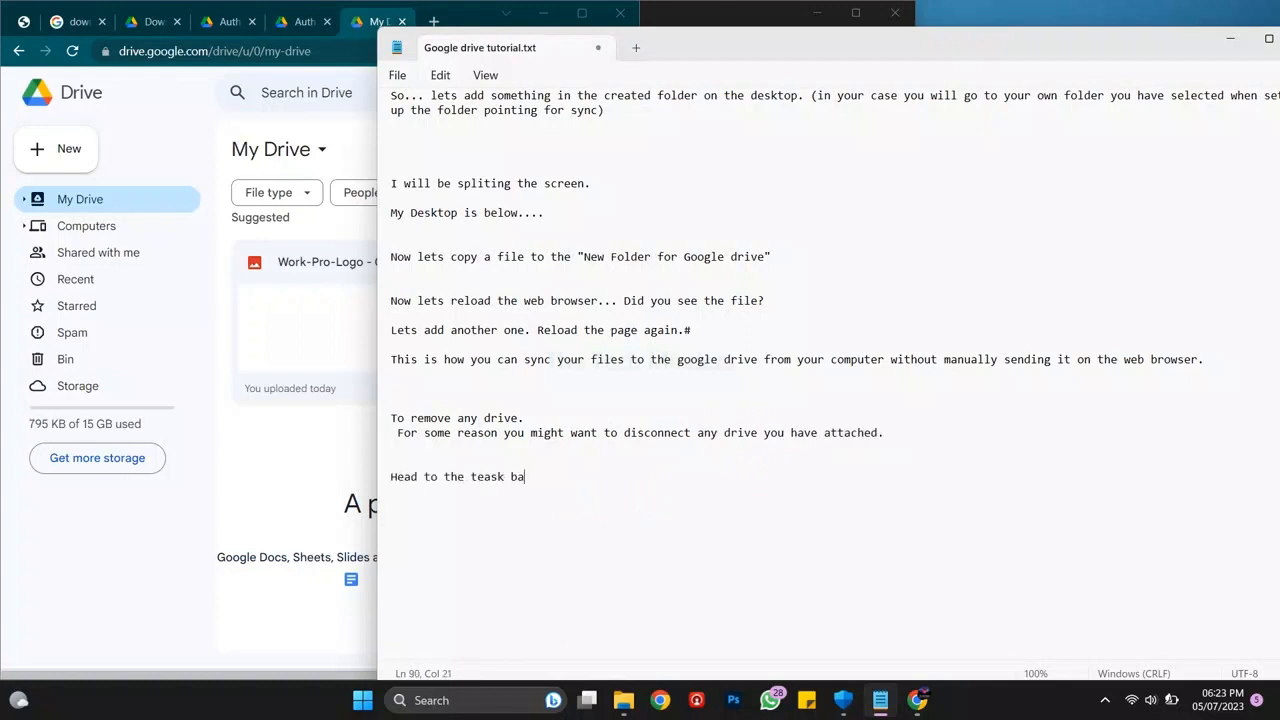
- Show the accounts connected to Google Drive for desktop and open its Preferences window
{"action": "left_click", "coordinate": [1105, 700]}
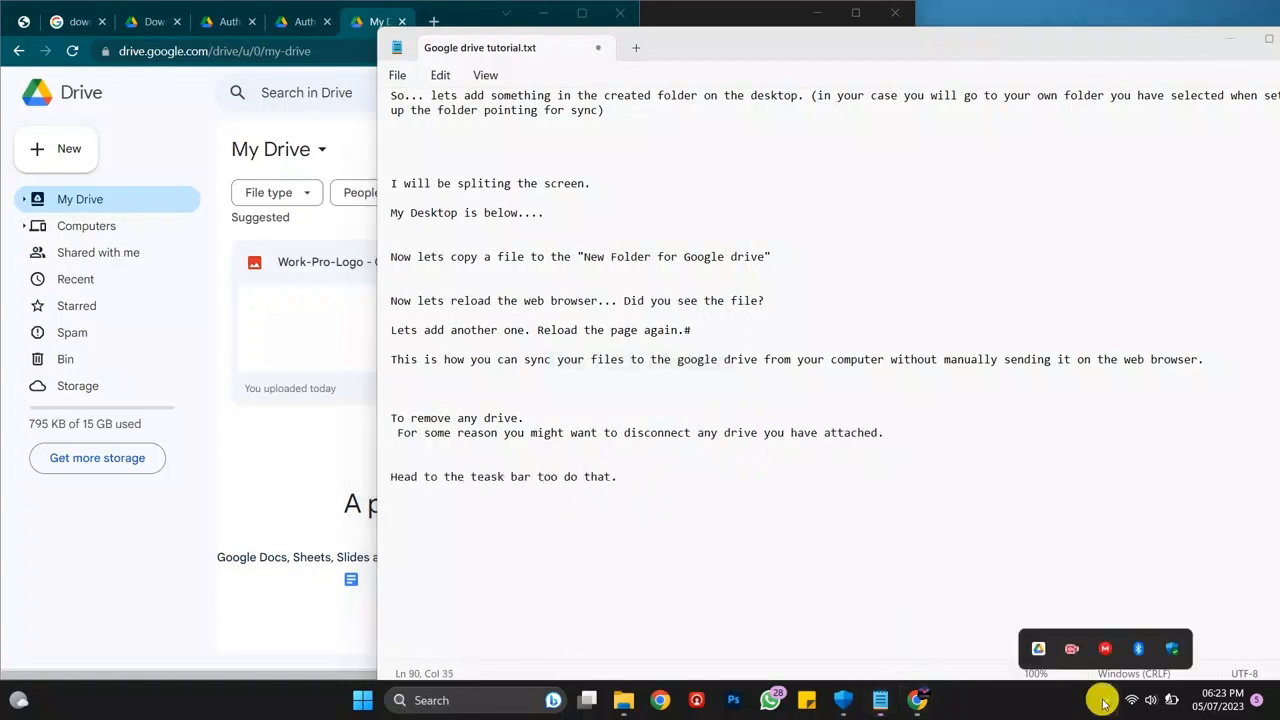
{"action": "left_click", "coordinate": [1038, 650]}
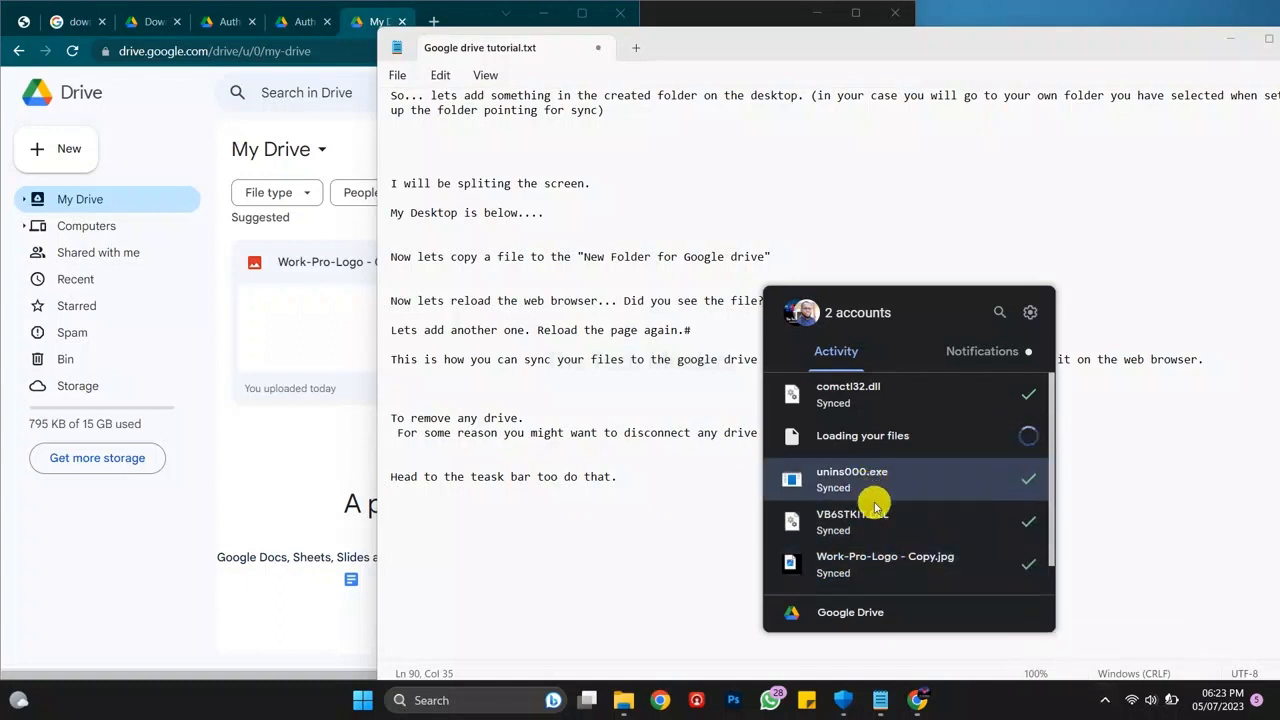
{"action": "left_click", "coordinate": [838, 311]}
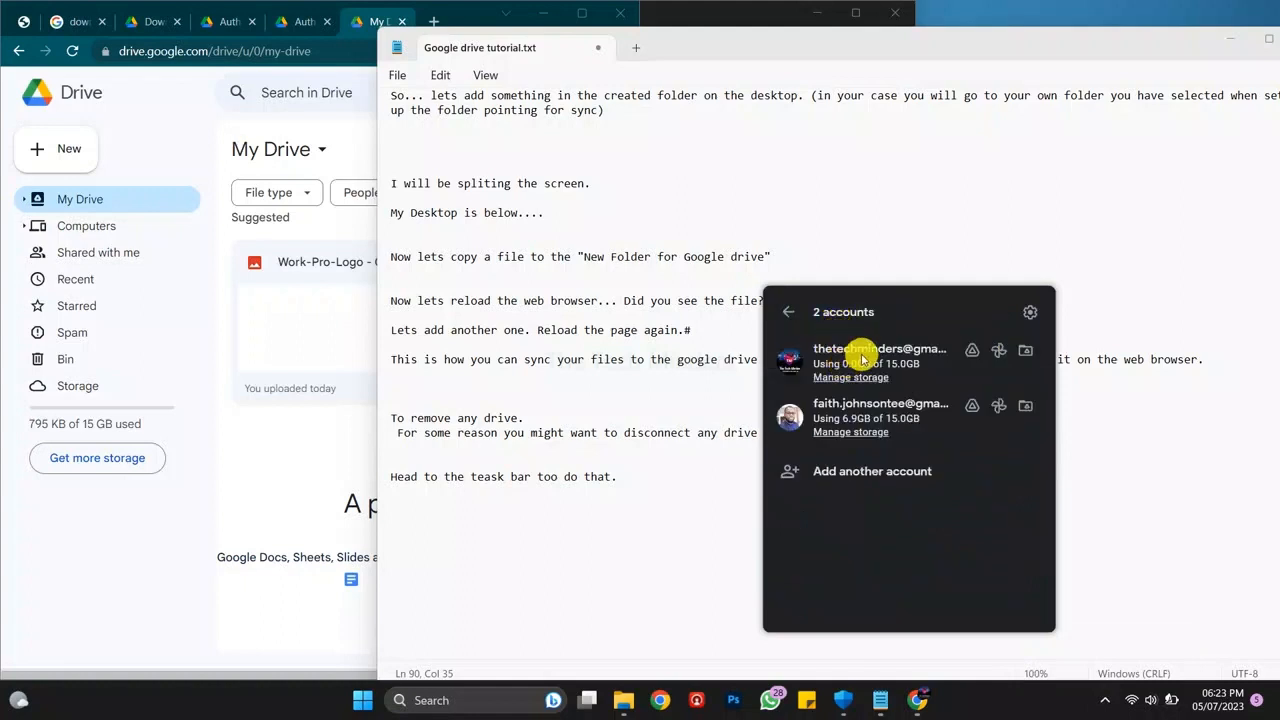
{"action": "left_click", "coordinate": [1030, 311]}
{"action": "left_click", "coordinate": [957, 333]}
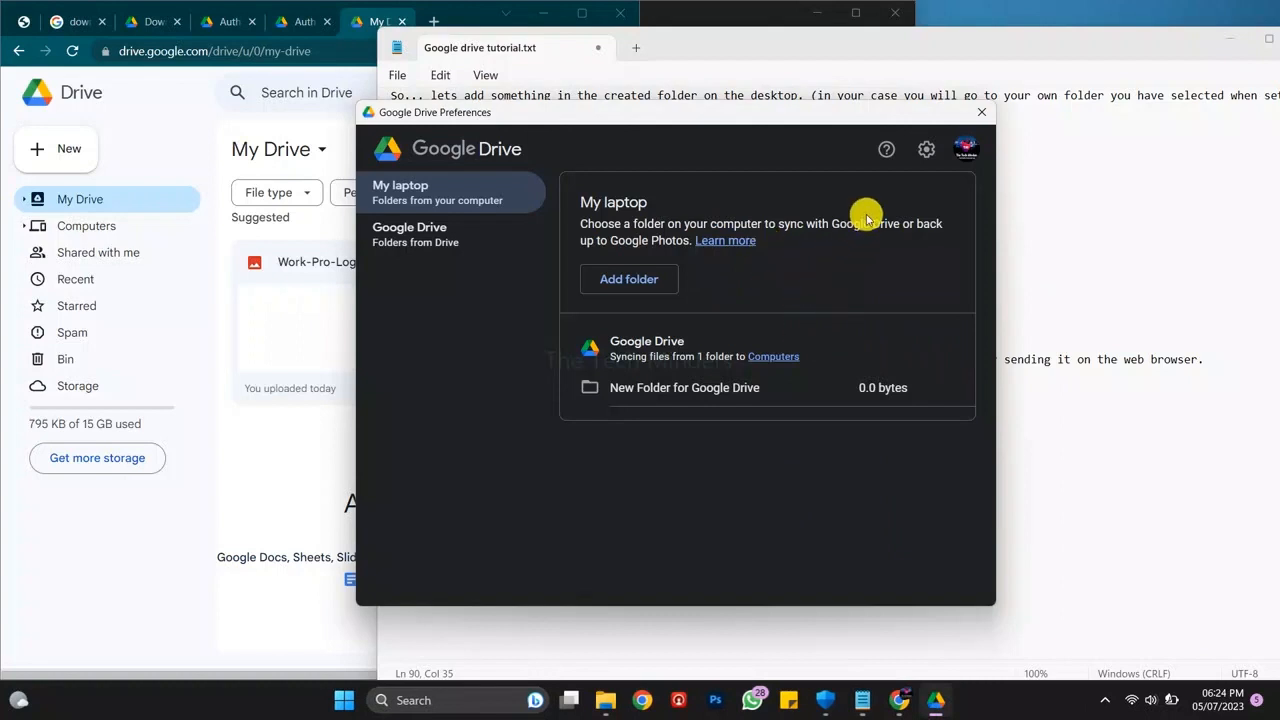
- Choose the Tech Minders account in Google Drive Preferences and open the settings
{"action": "left_click_drag", "start_coordinate": [795, 112], "coordinate": [747, 138]}
{"action": "left_click", "coordinate": [917, 160]}
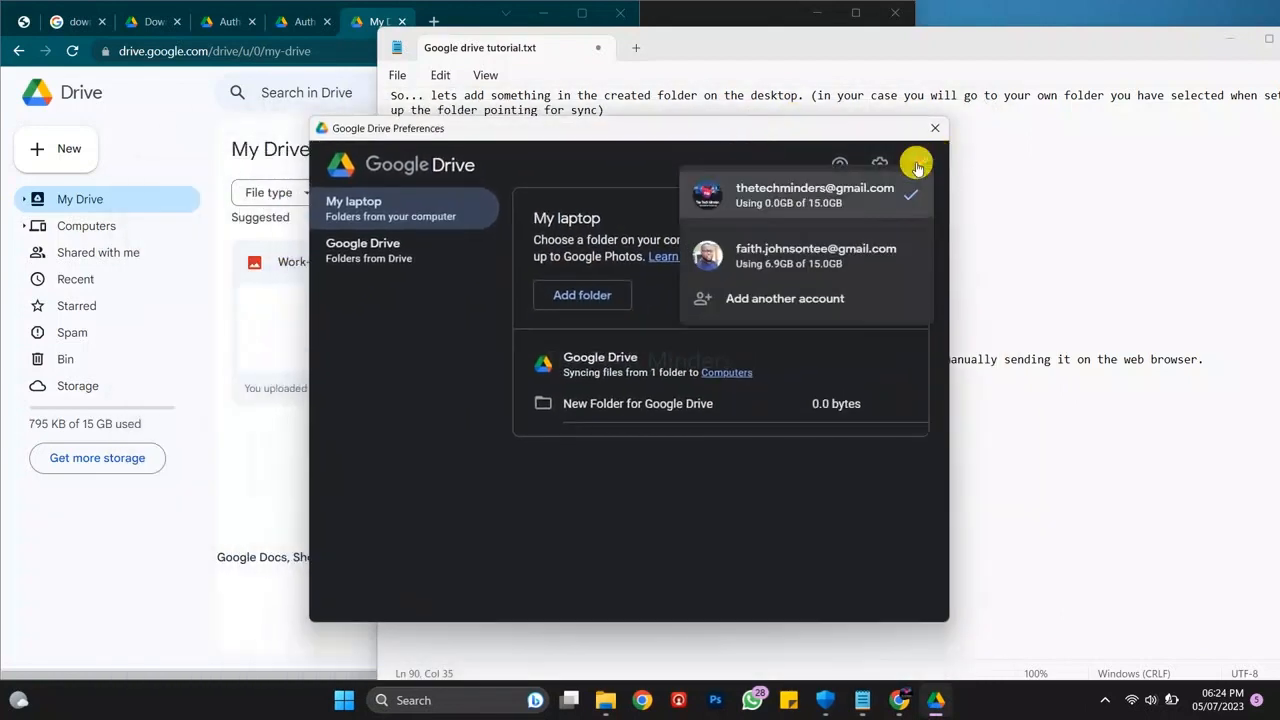
{"action": "left_click", "coordinate": [810, 200]}
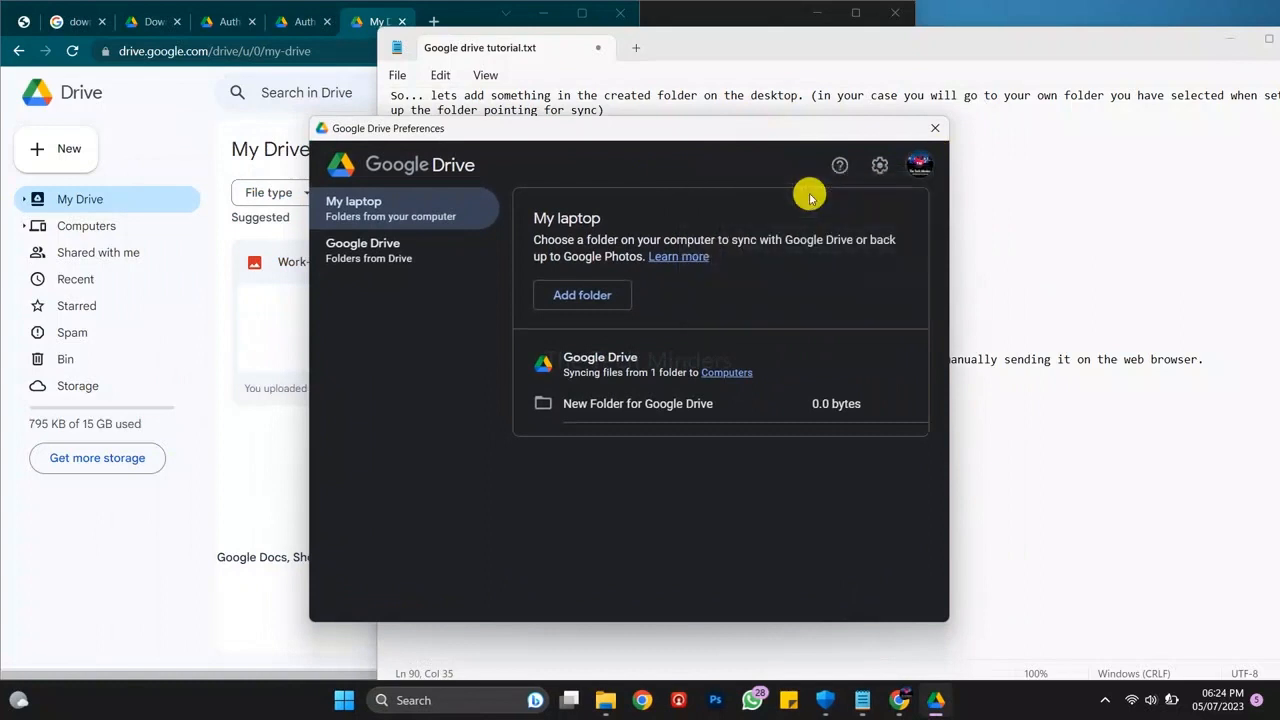
{"action": "left_click", "coordinate": [880, 165]}
- Add the note "Ensure the account you want to remove is the one at the right corner icon" at the end of the text file
{"action": "left_click", "coordinate": [1120, 200]}
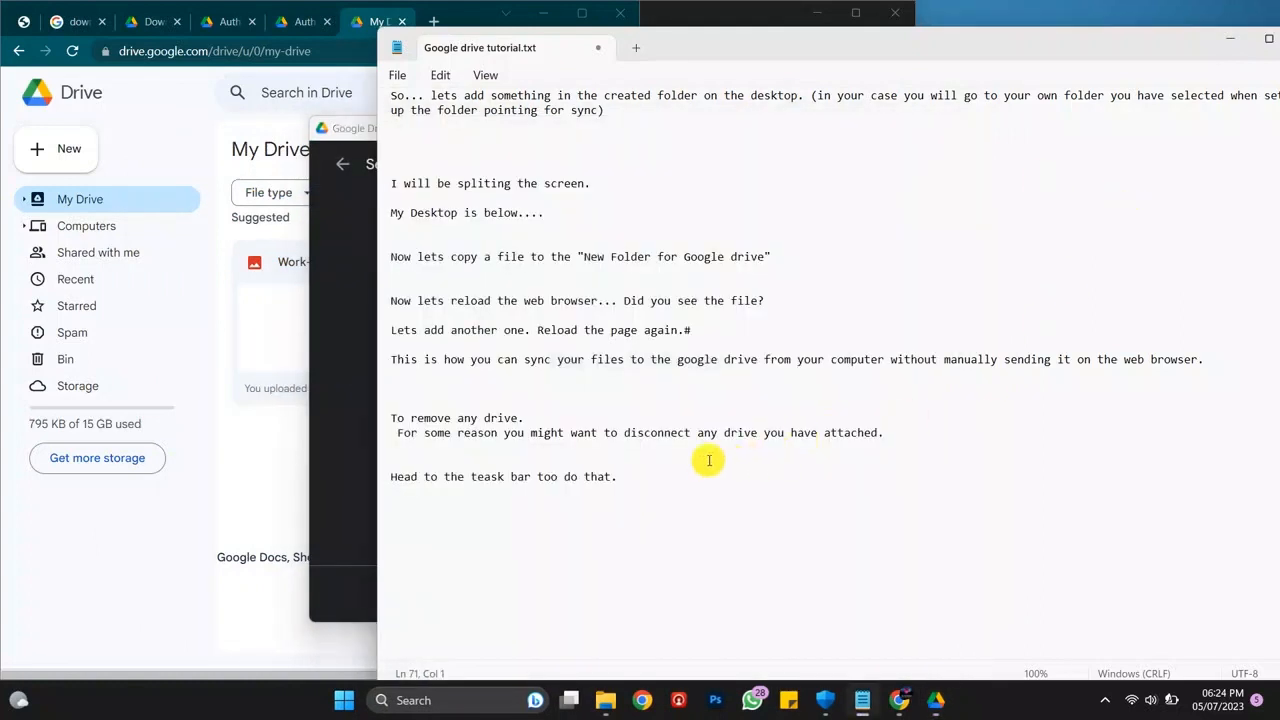
{"action": "key", "text": "Return"}
{"action": "key", "text": "Return"}
{"action": "key", "text": "Return"}
{"action": "type", "text": "Ensure the accou"}
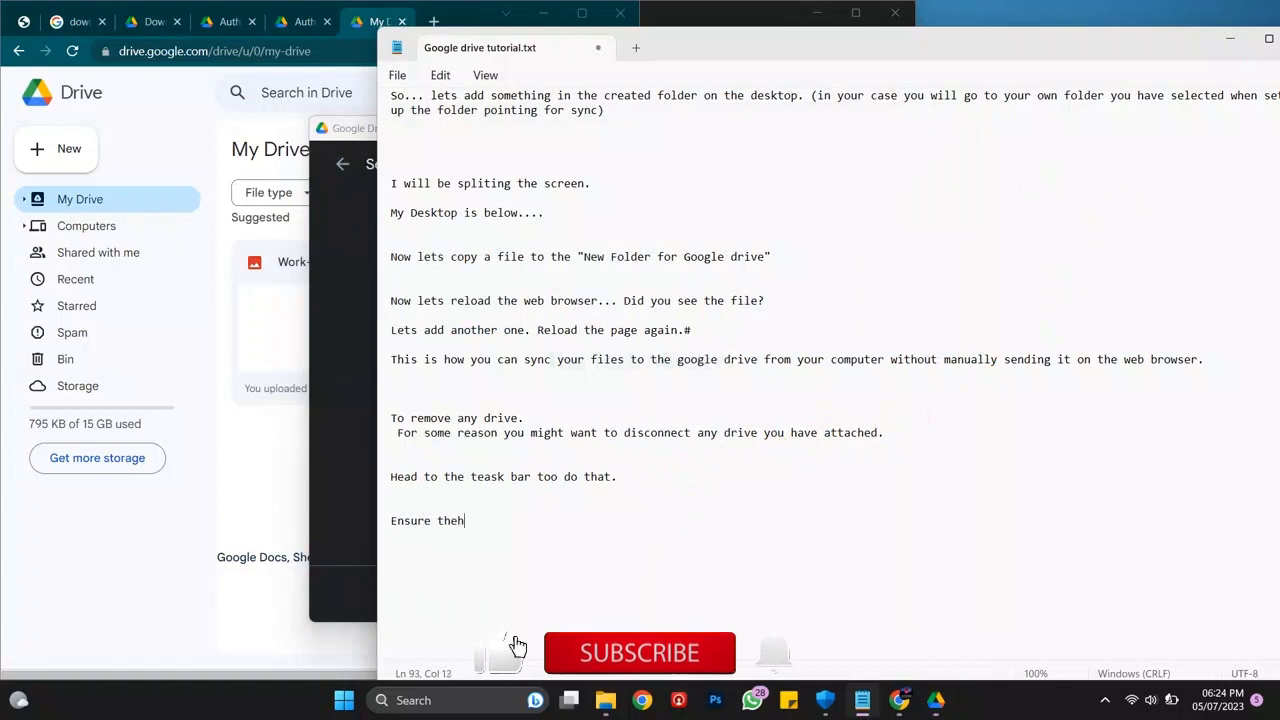
{"action": "type", "text": "nt you want to remove is the one in"}
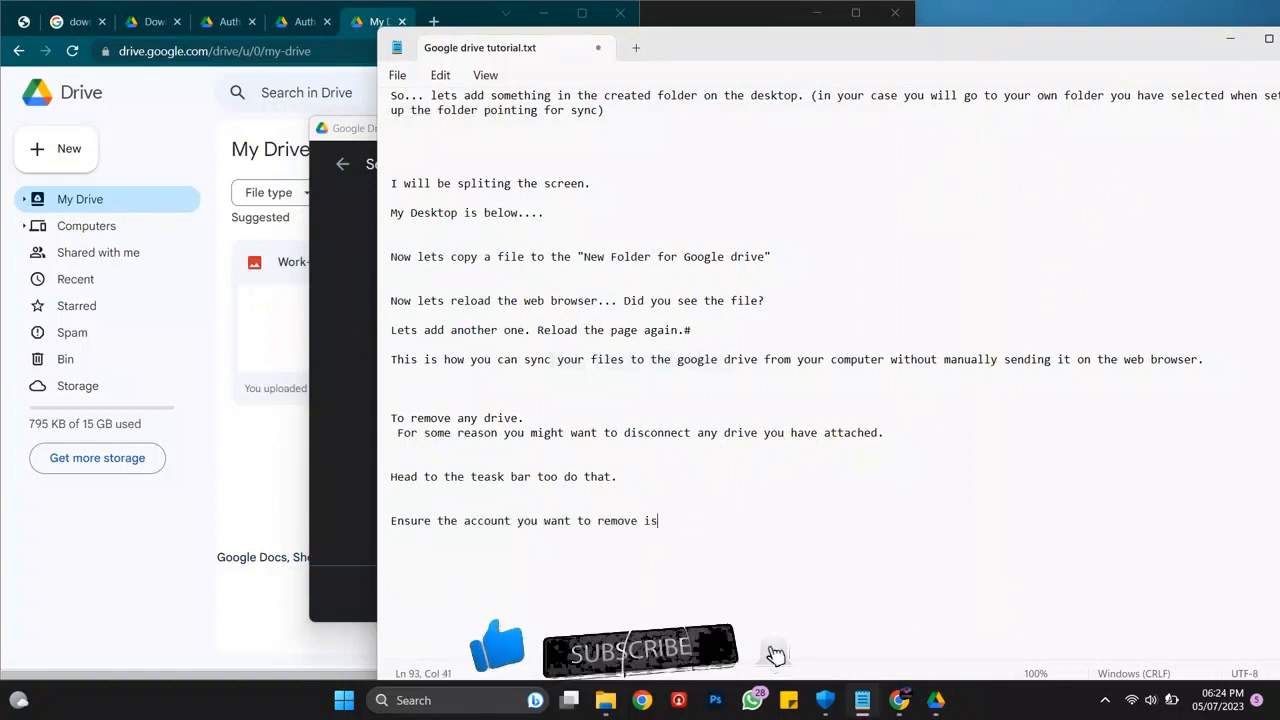
{"action": "key", "text": "BackSpace"}
{"action": "key", "text": "BackSpace"}
{"action": "type", "text": "at the right"}
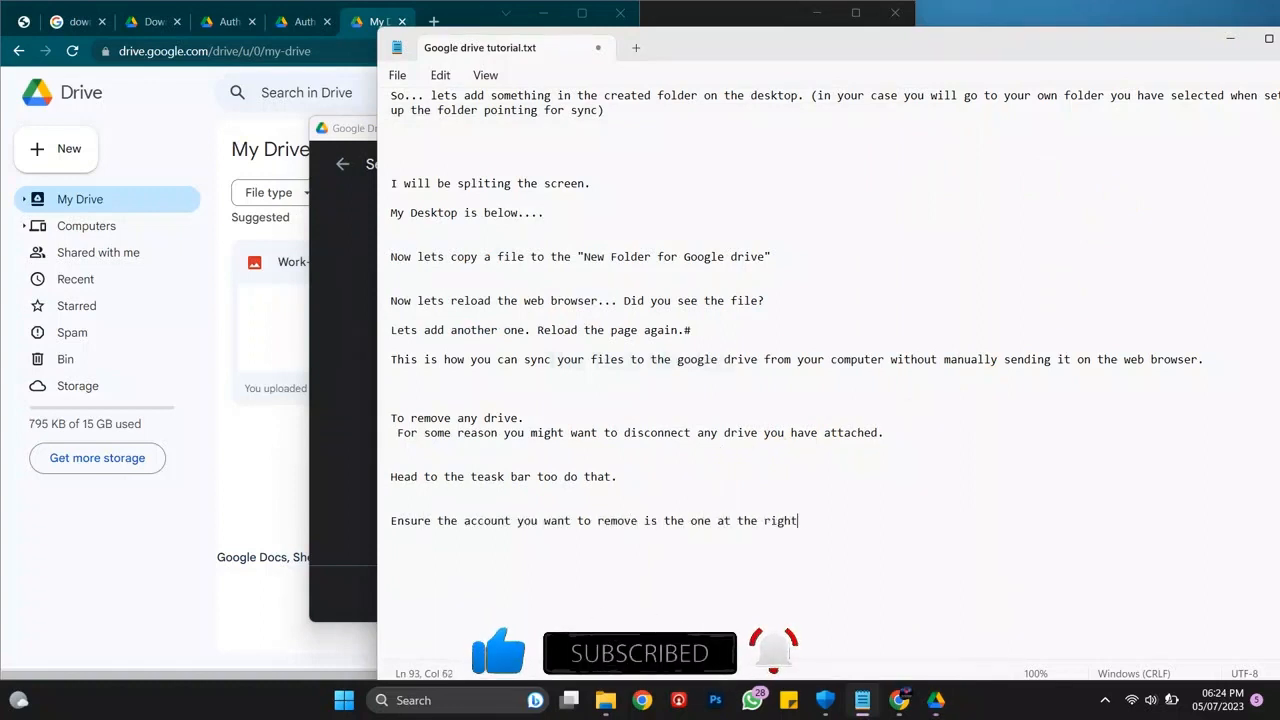
{"action": "type", "text": " corner icon"}
- Return Google Drive Preferences from the settings to its My laptop page and move the window aside
{"action": "left_click", "coordinate": [936, 700]}
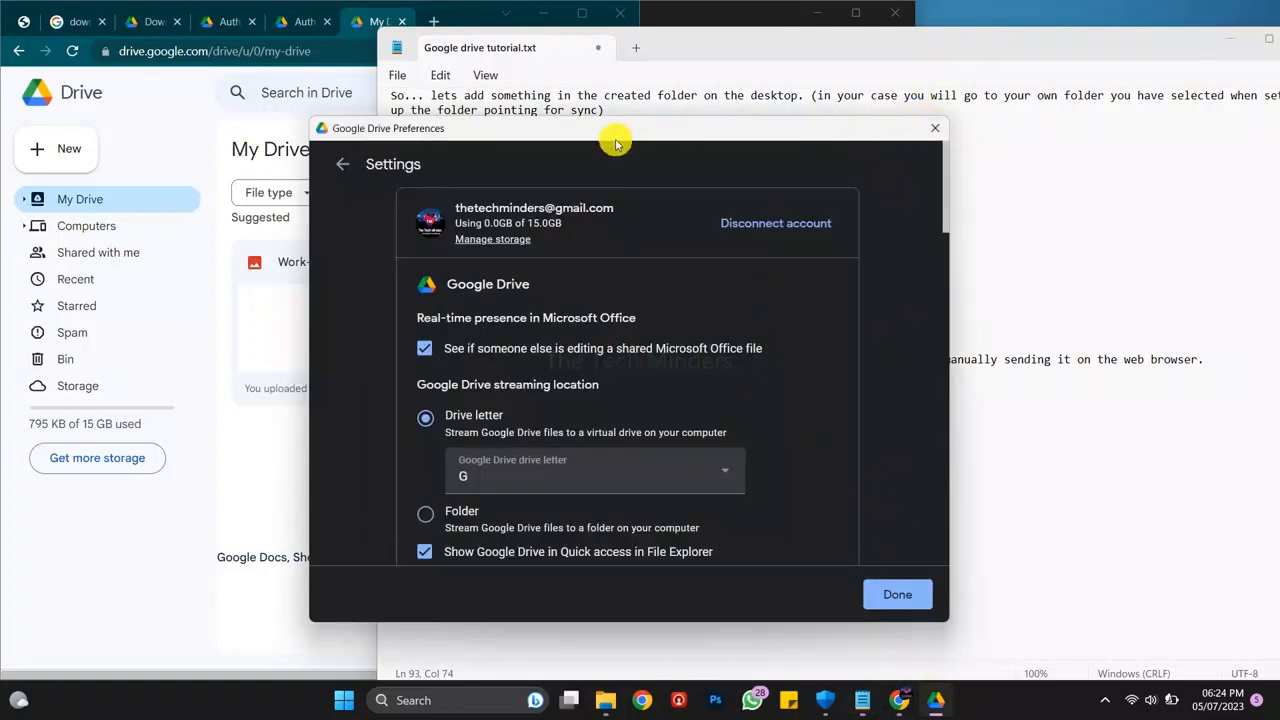
{"action": "left_click", "coordinate": [342, 164]}
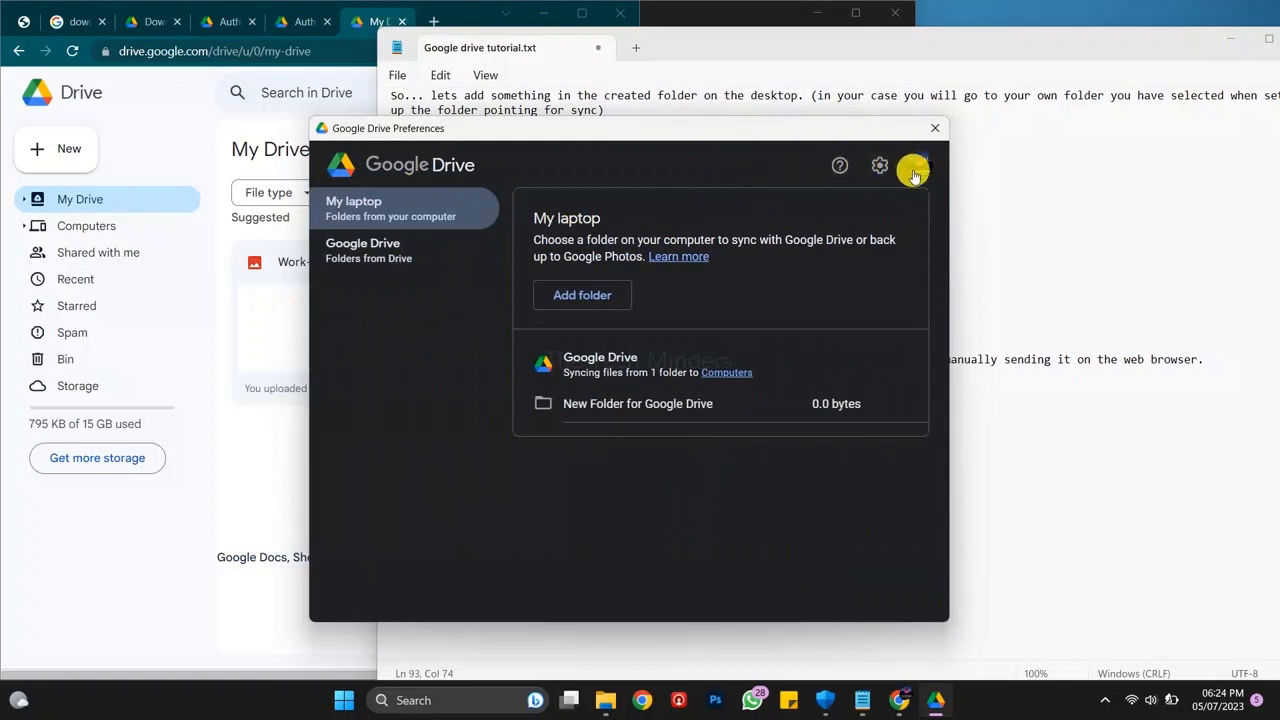
{"action": "left_click_drag", "start_coordinate": [645, 128], "coordinate": [909, 111]}
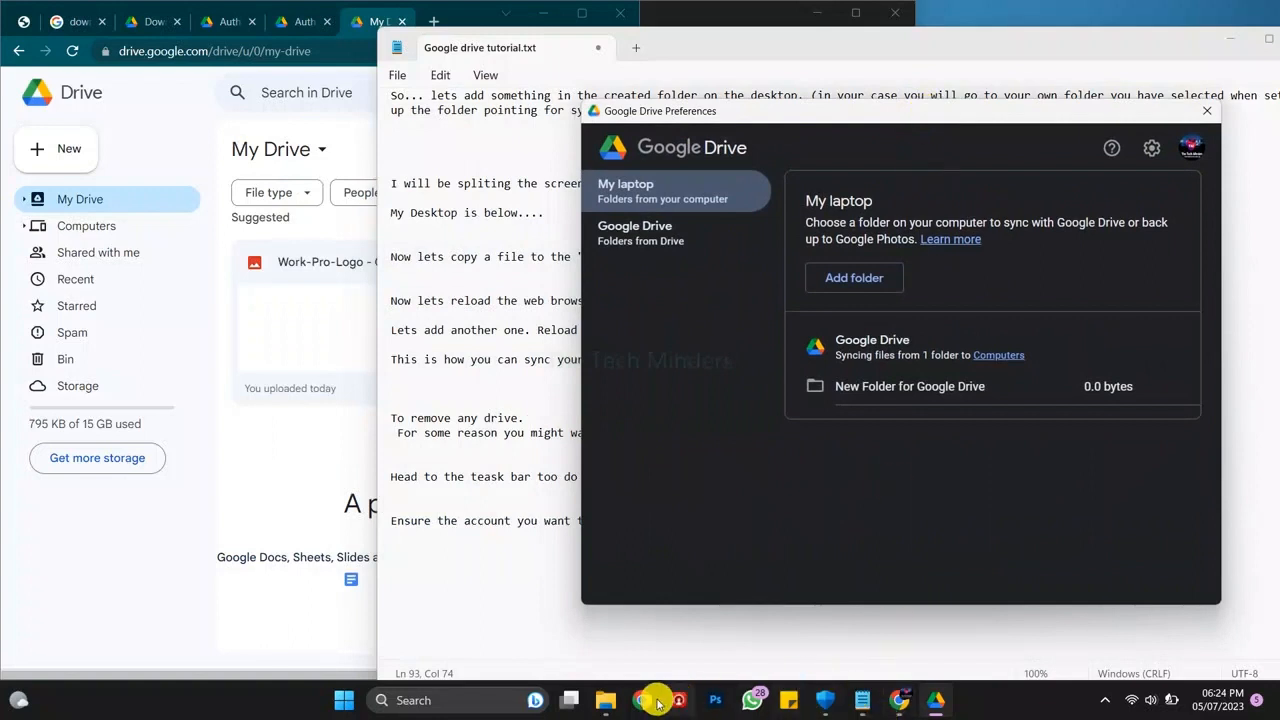
- Switch to the File Explorer window showing My Drive on G Drive 1 (G:)
{"action": "left_click", "coordinate": [610, 703]}
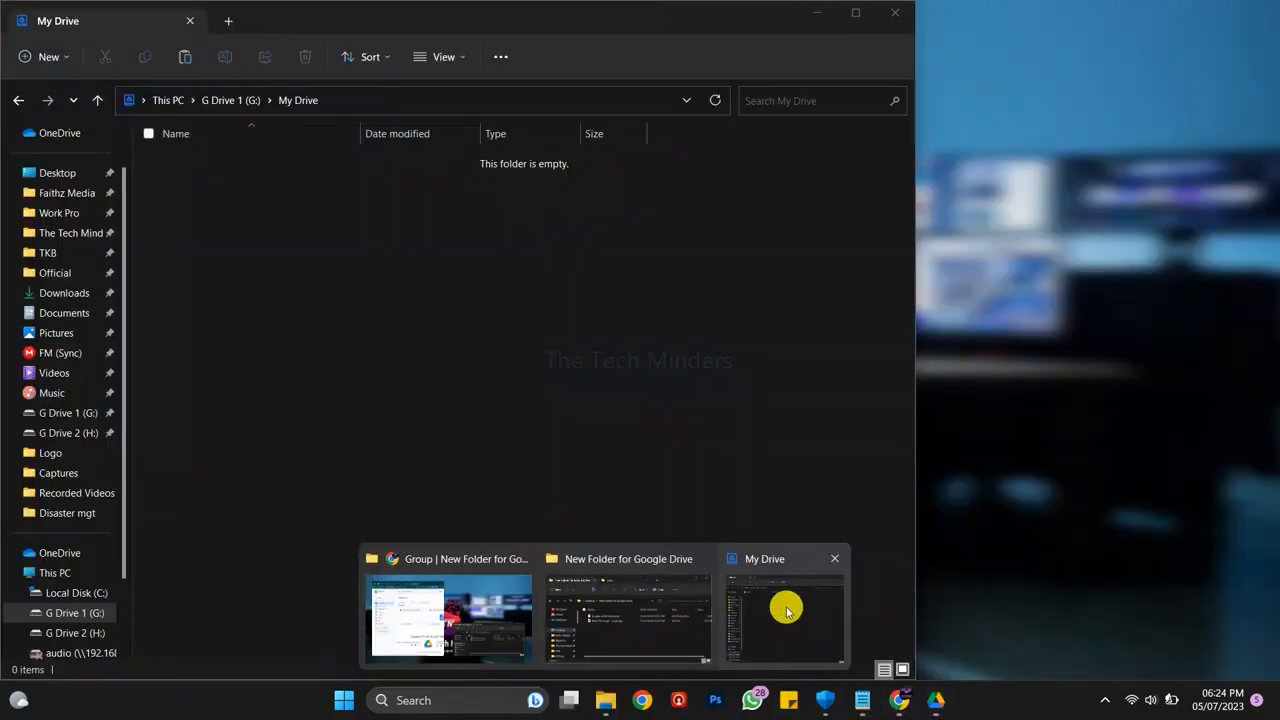
{"action": "left_click", "coordinate": [770, 600]}
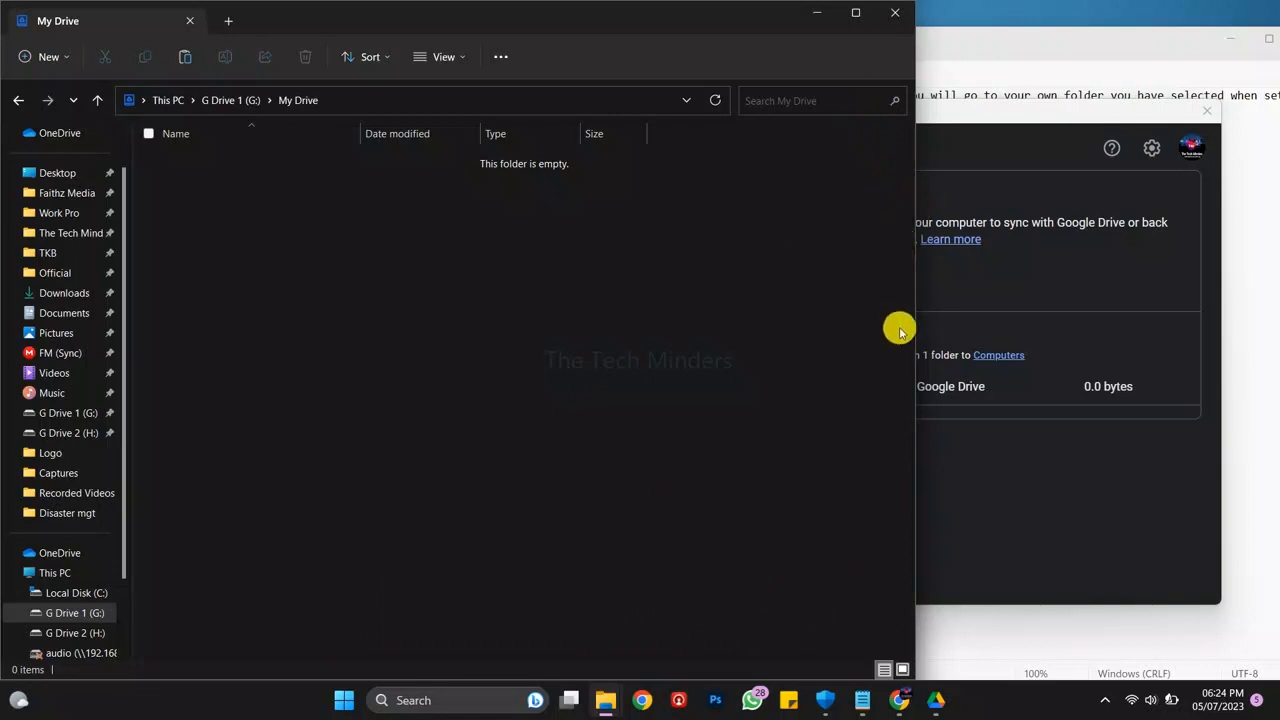
- Narrow File Explorer to show This PC beside Google Drive Preferences, and disconnect the Tech Minders account in its settings
{"action": "left_click_drag", "start_coordinate": [914, 484], "coordinate": [603, 485]}
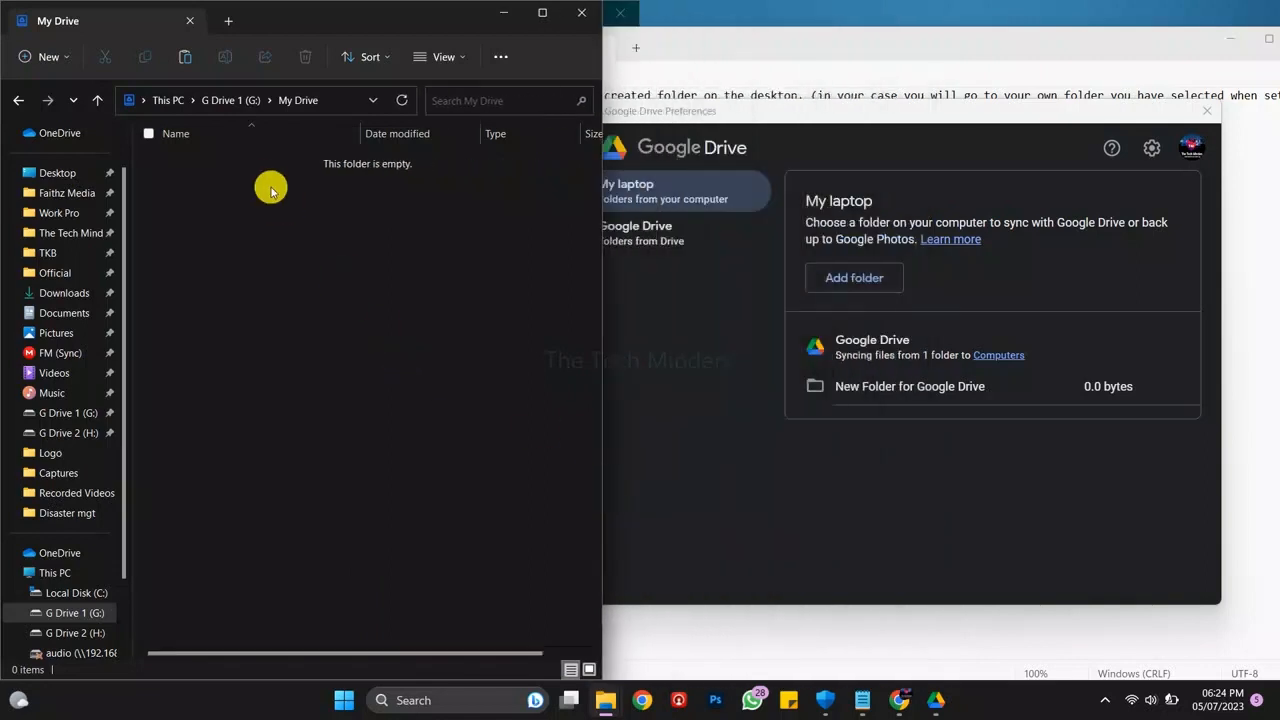
{"action": "left_click", "coordinate": [172, 101]}
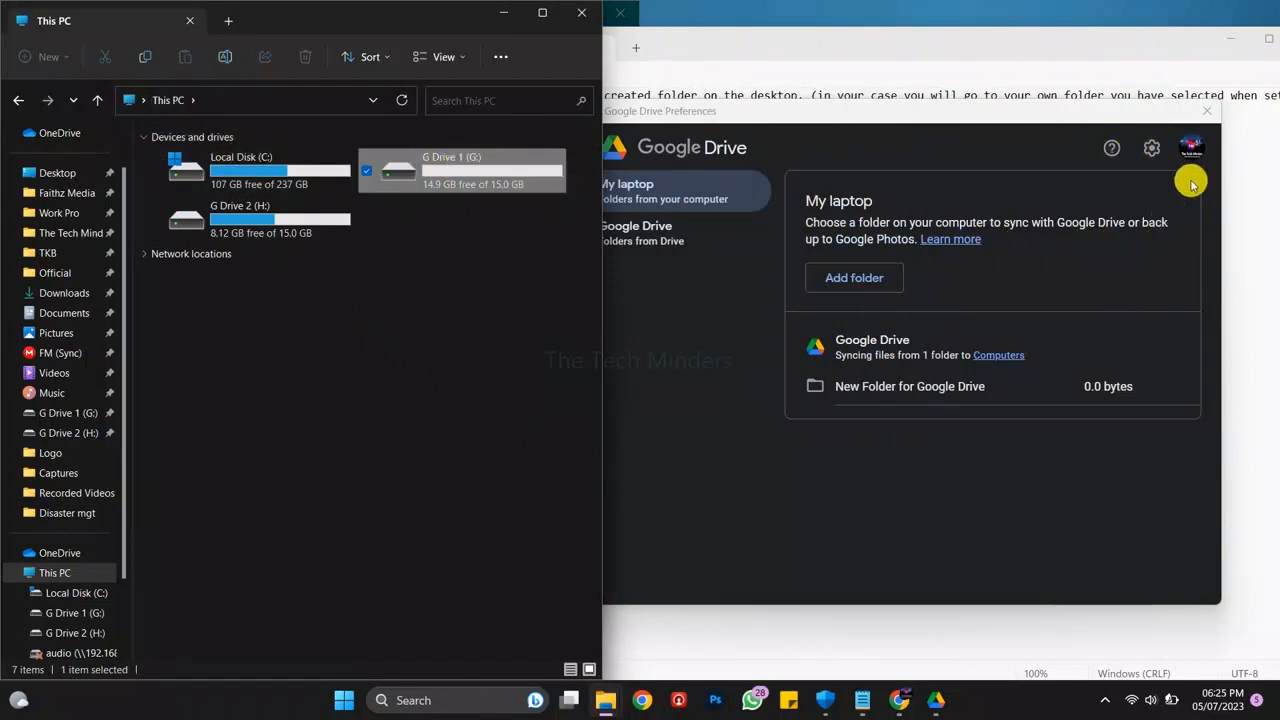
{"action": "left_click", "coordinate": [1151, 147]}
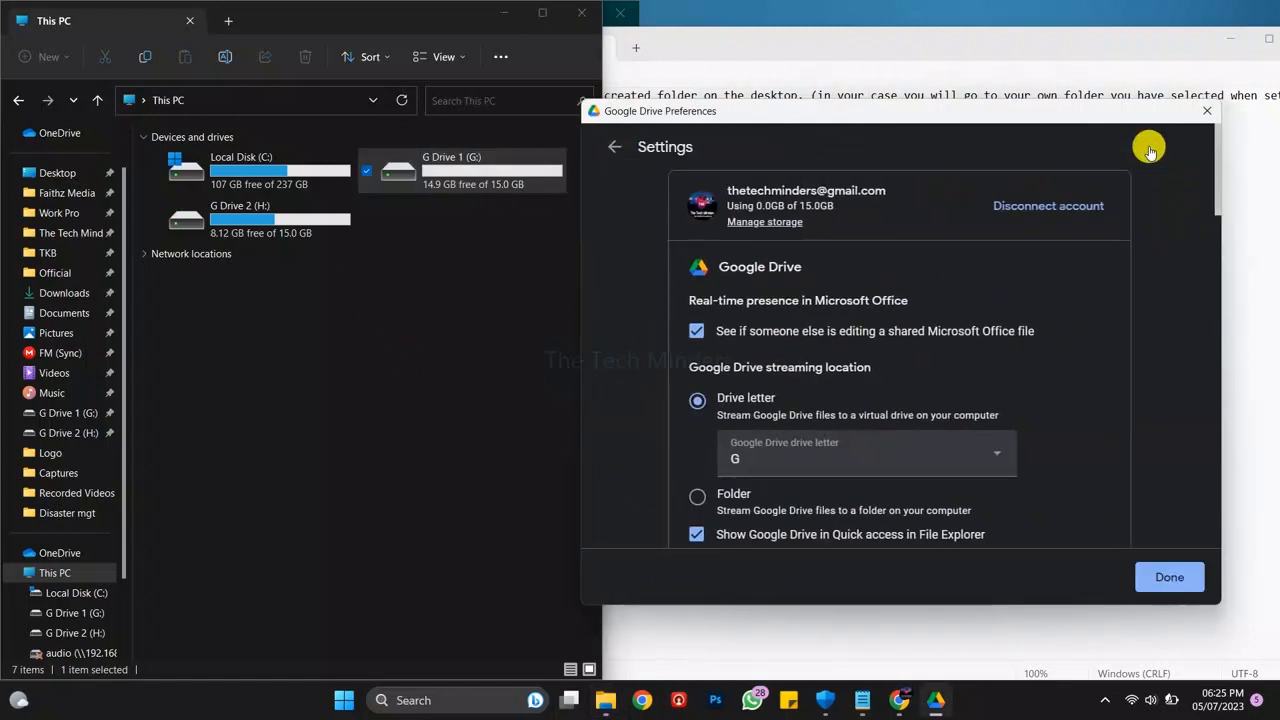
{"action": "left_click", "coordinate": [1040, 212]}
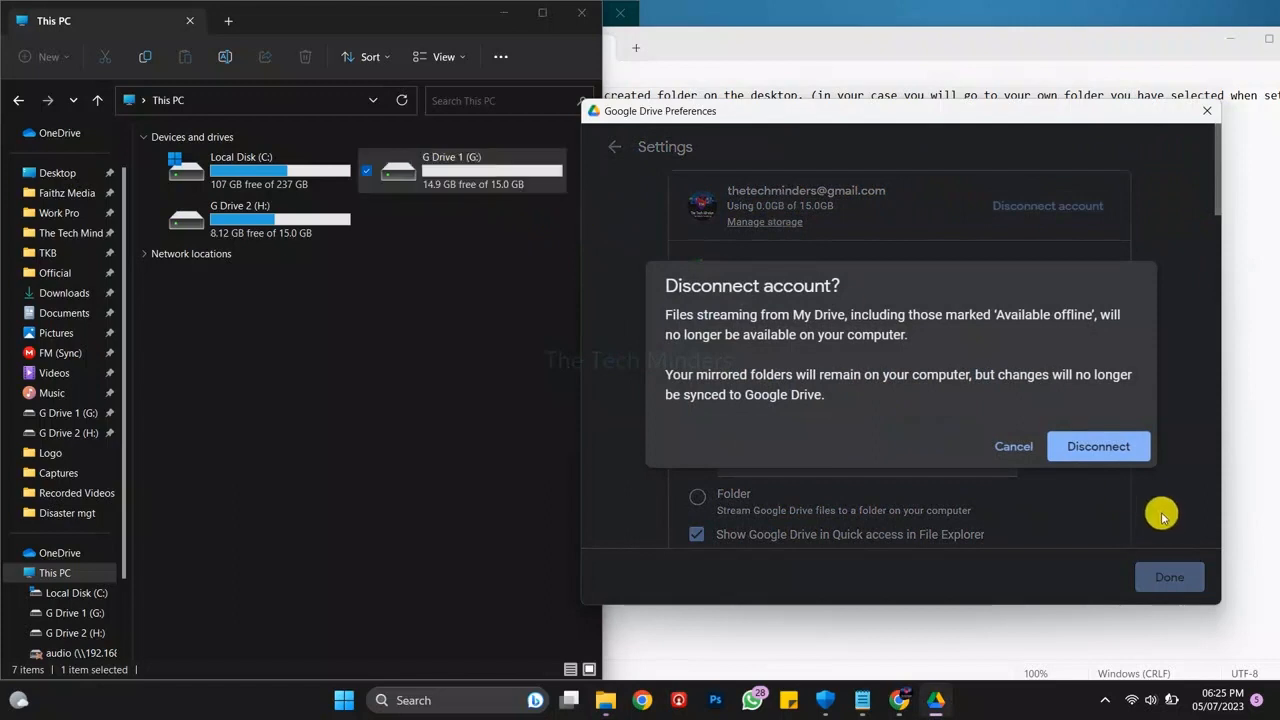
{"action": "left_click", "coordinate": [1088, 448]}
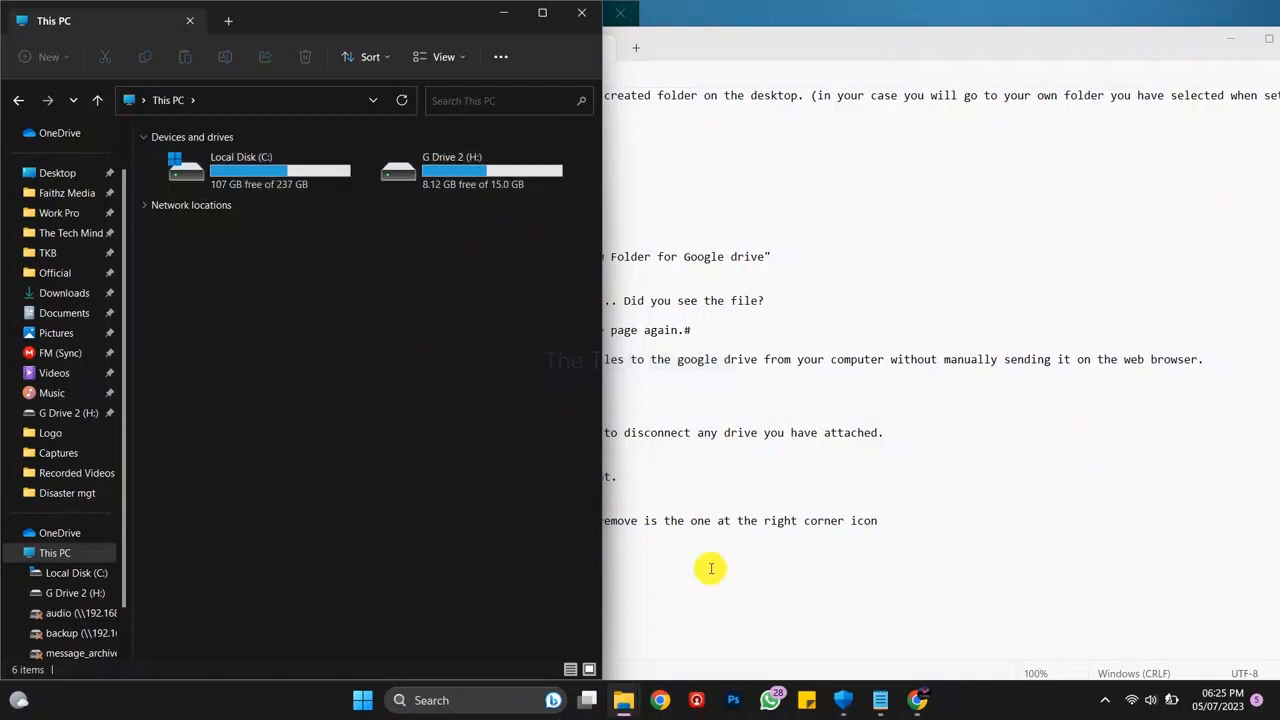
- Add the note "let me removce the second one also." to the text file and open Google Drive Preferences for the remaining account
{"action": "left_click", "coordinate": [894, 518]}
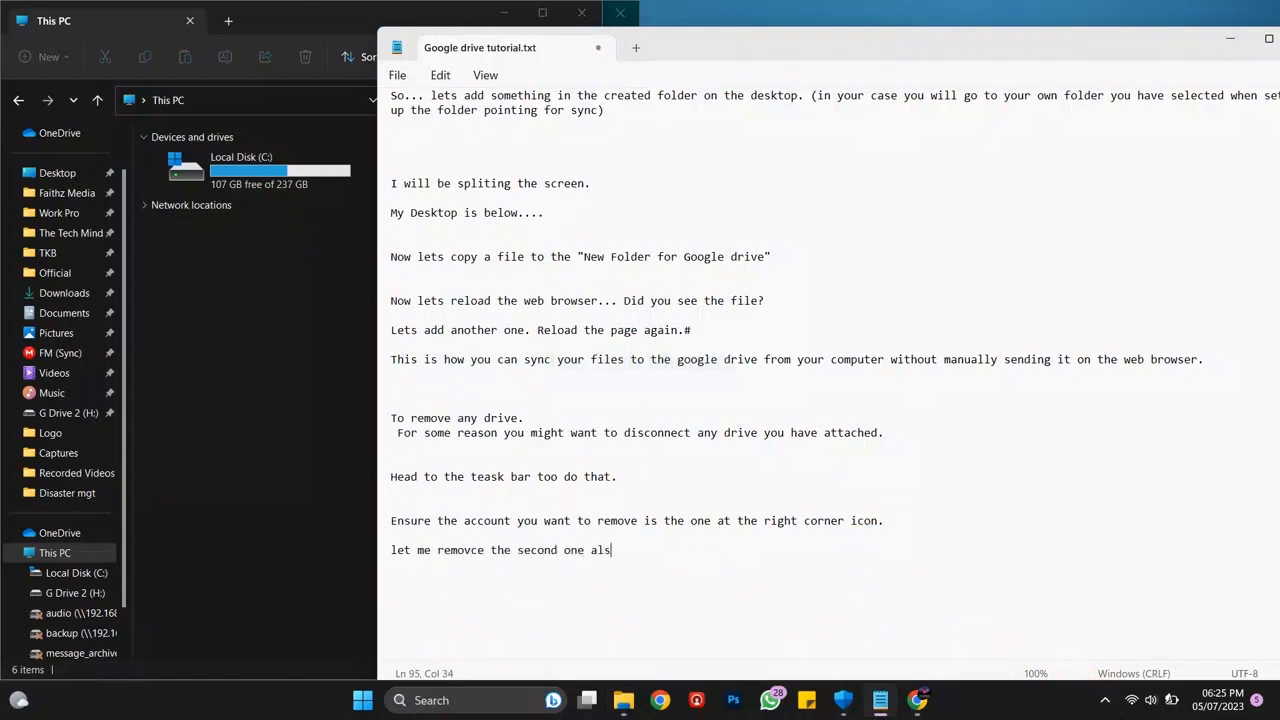
{"action": "left_click", "coordinate": [1104, 700]}
{"action": "left_click", "coordinate": [1040, 650]}
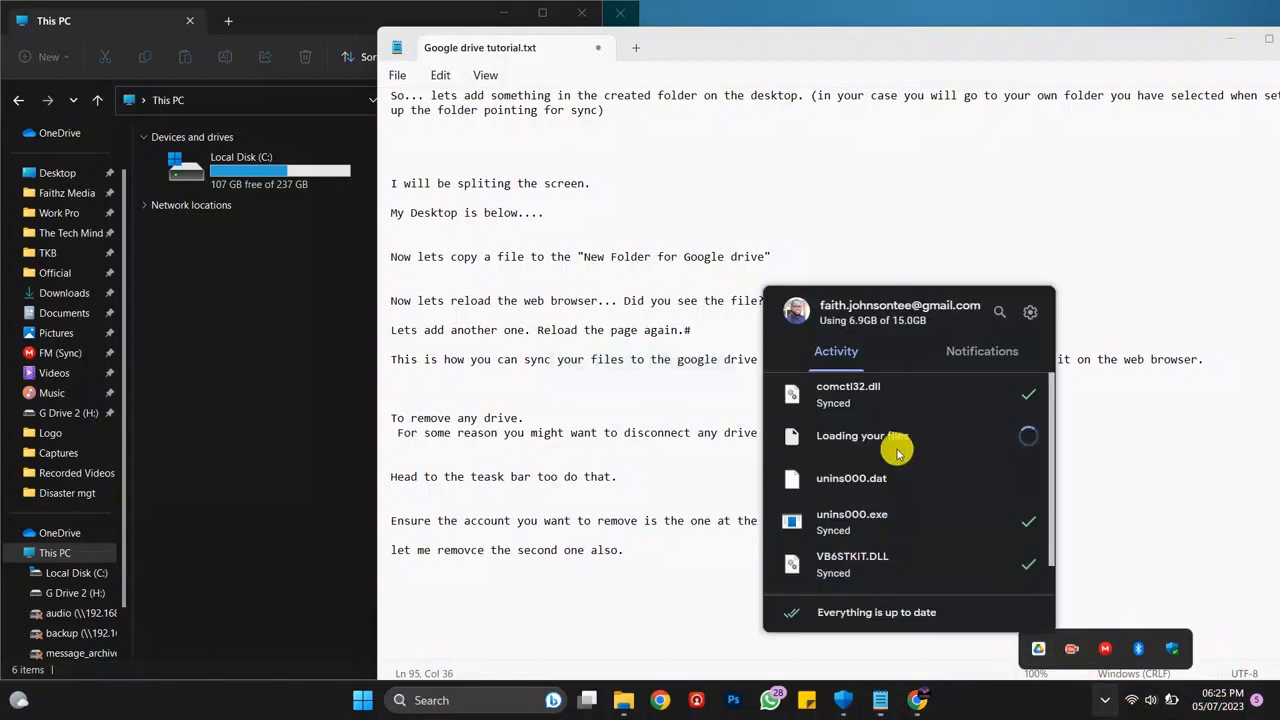
{"action": "left_click", "coordinate": [1030, 315]}
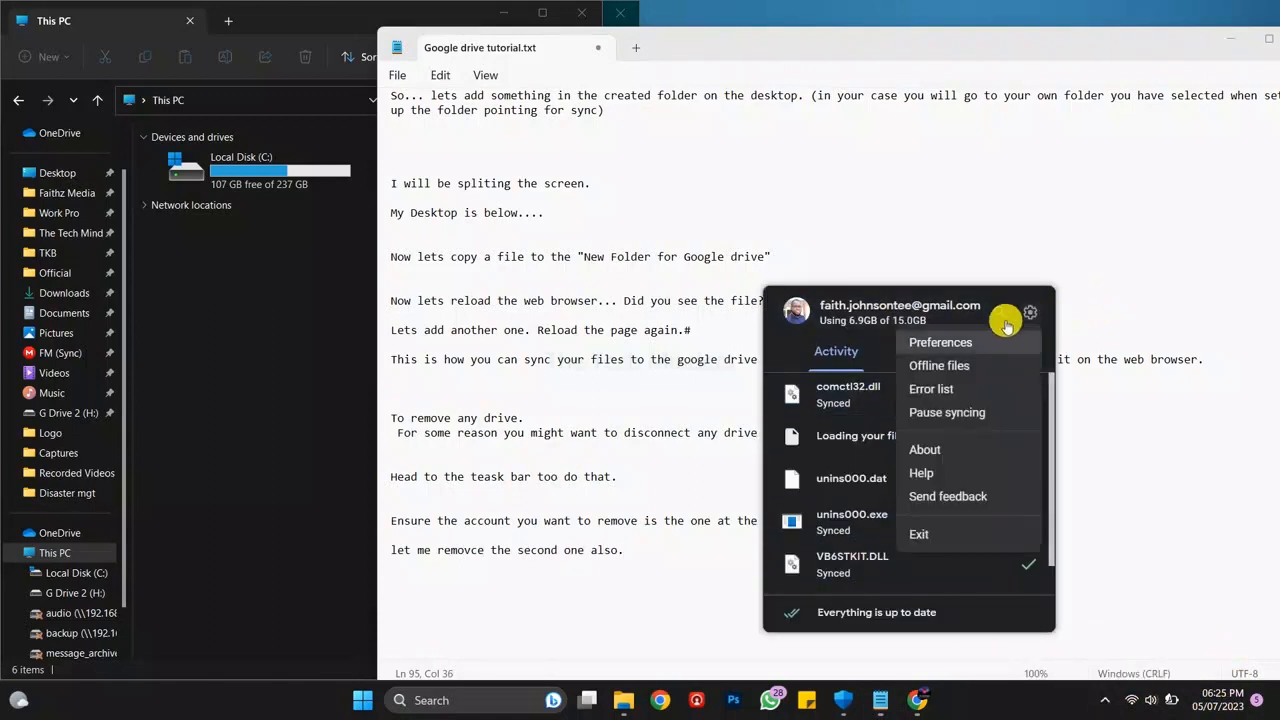
{"action": "left_click", "coordinate": [960, 341]}
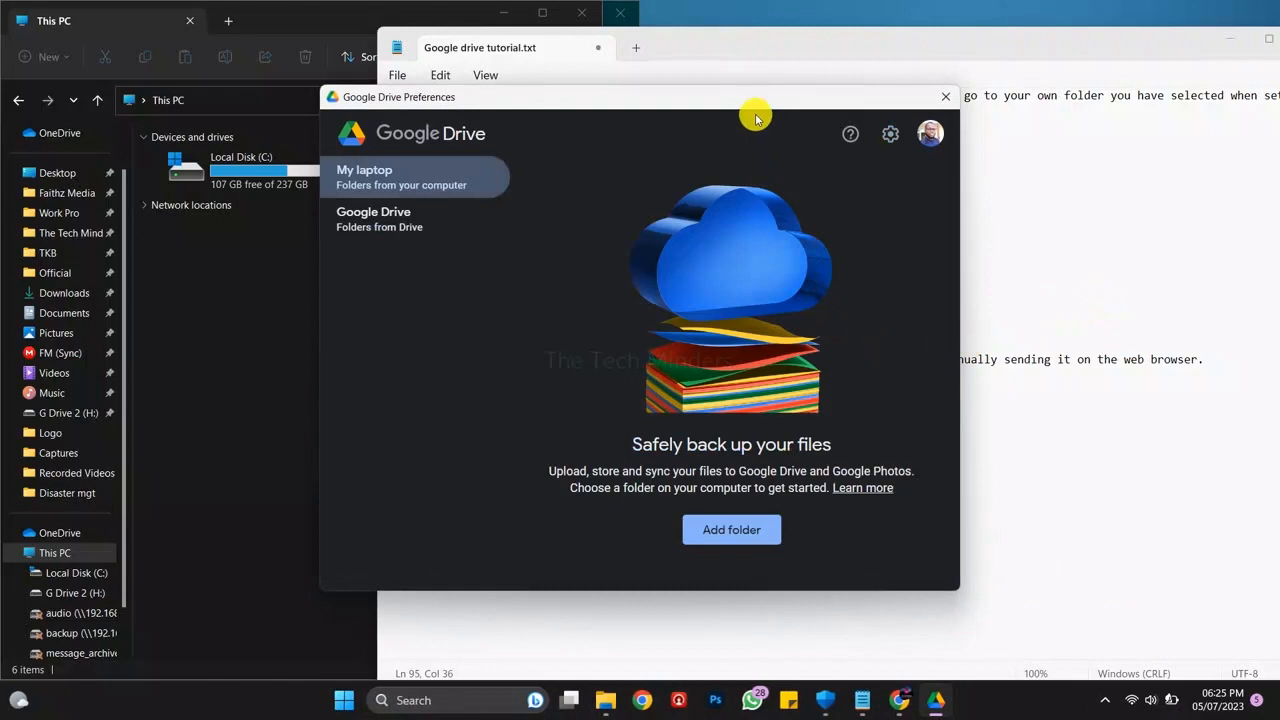
- Move the text file and Google Drive Preferences windows aside so the drives under This PC are uncovered
{"action": "left_click_drag", "start_coordinate": [755, 112], "coordinate": [830, 142]}
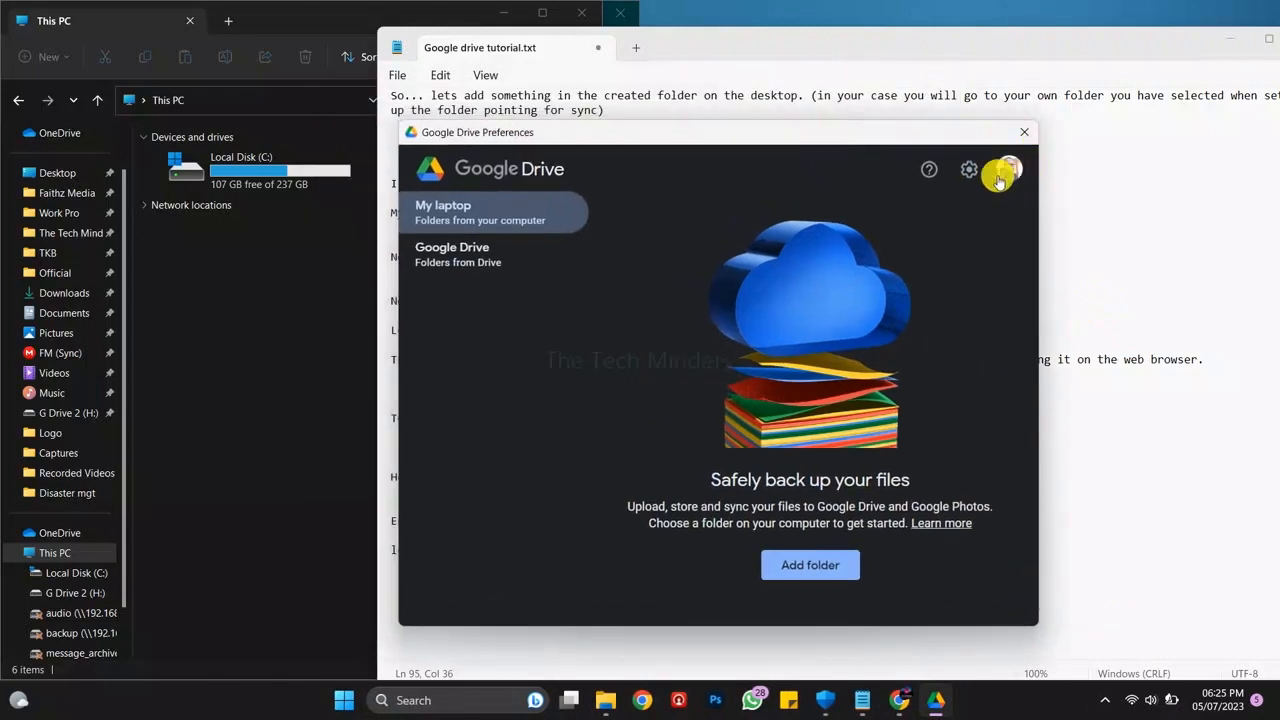
{"action": "left_click_drag", "start_coordinate": [703, 48], "coordinate": [897, 69]}
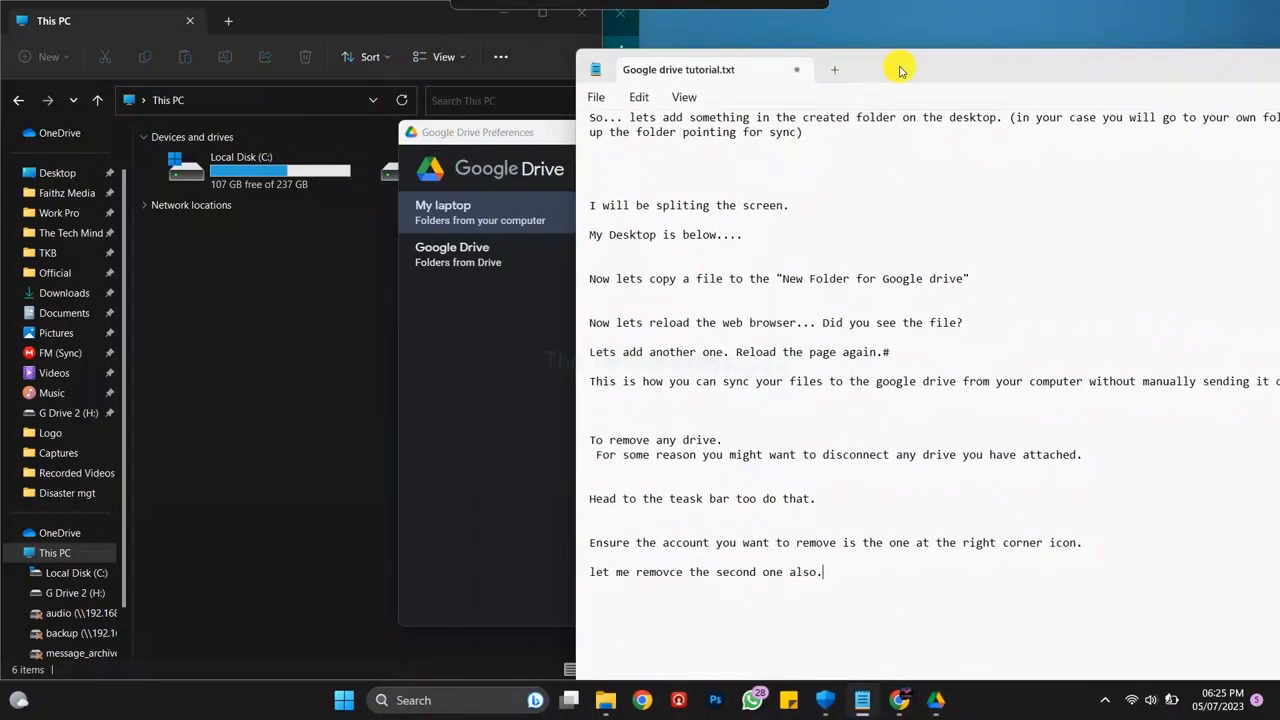
{"action": "left_click_drag", "start_coordinate": [527, 128], "coordinate": [293, 333]}
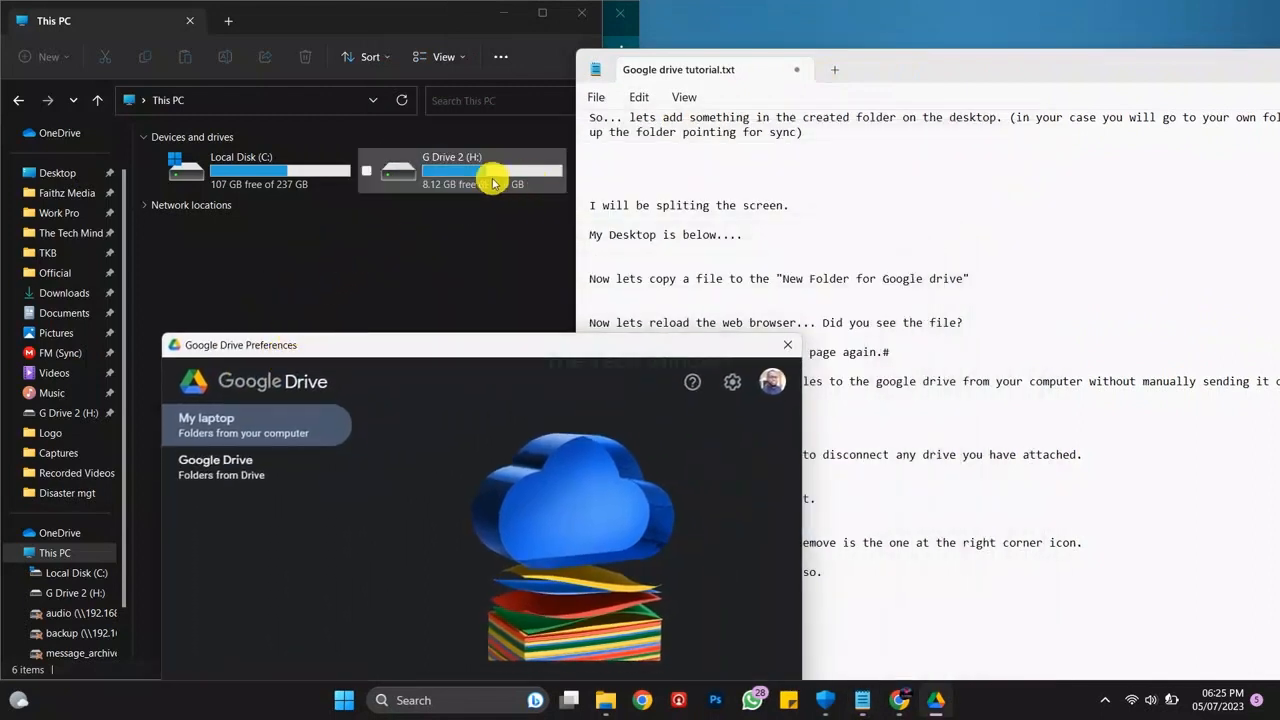
{"action": "left_click", "coordinate": [952, 201]}
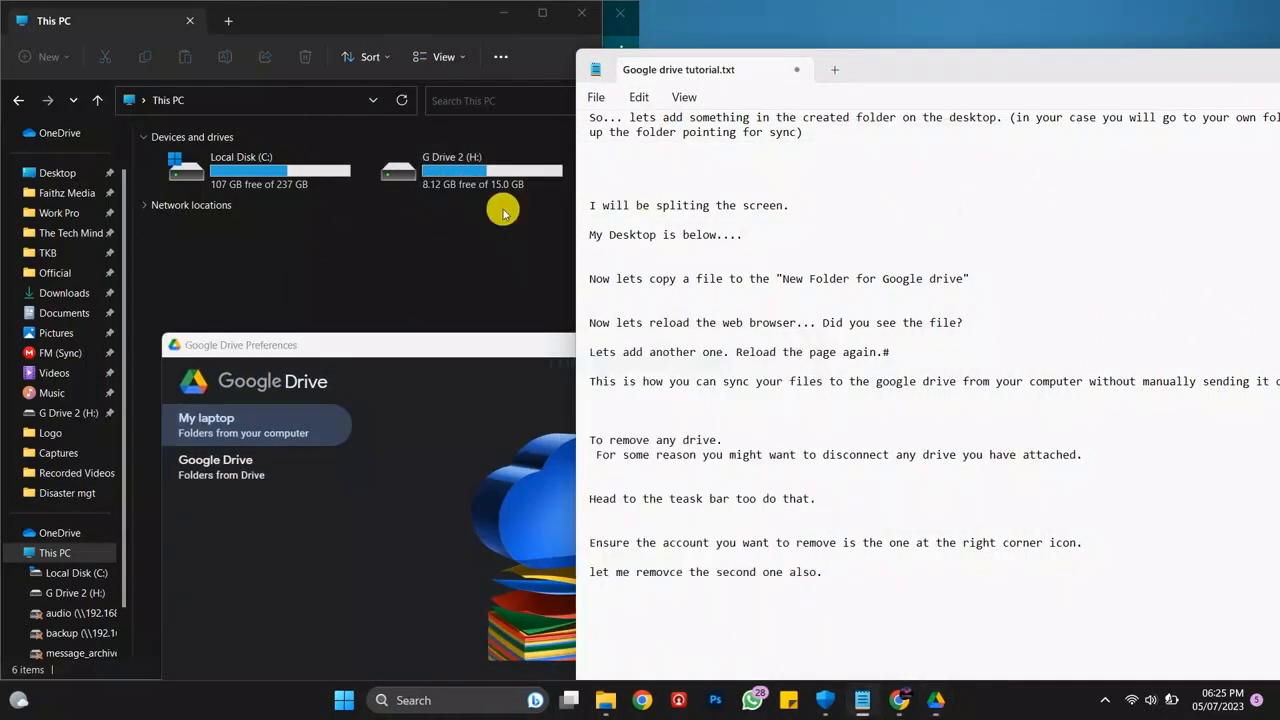
{"action": "left_click", "coordinate": [506, 376]}
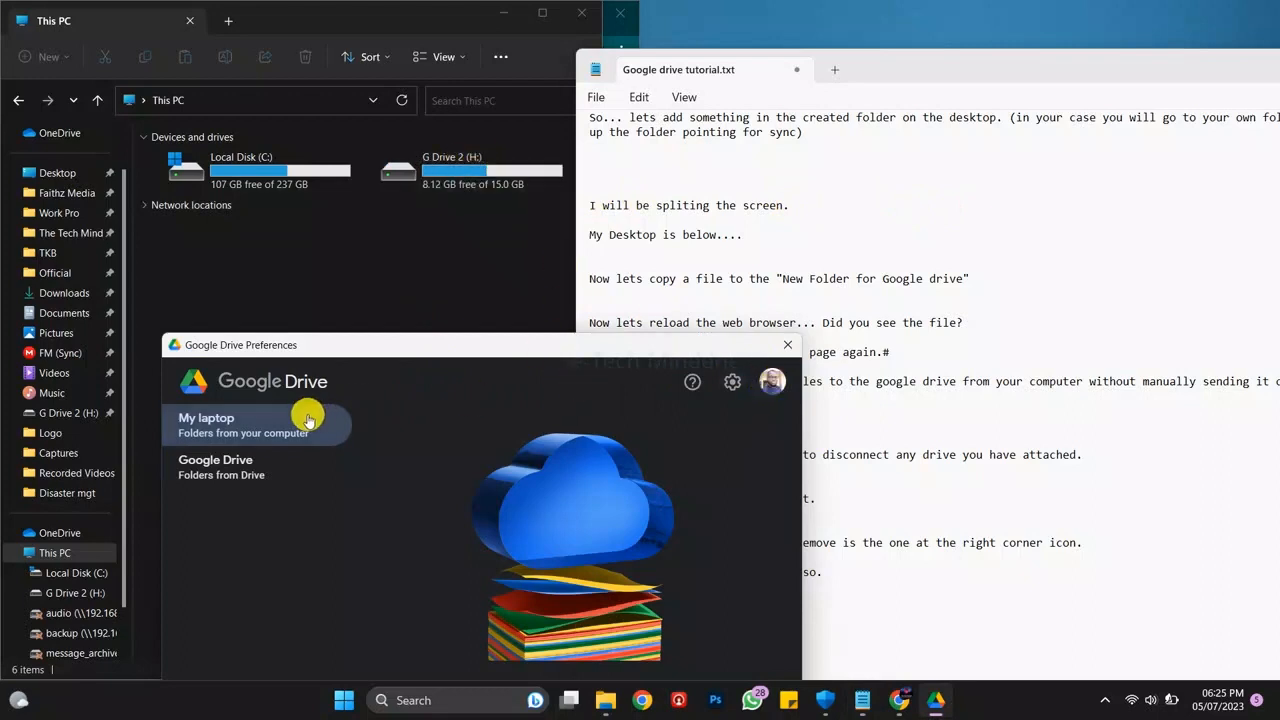
- Disconnect the remaining Google account in the Google Drive Preferences settings
{"action": "left_click", "coordinate": [736, 385]}
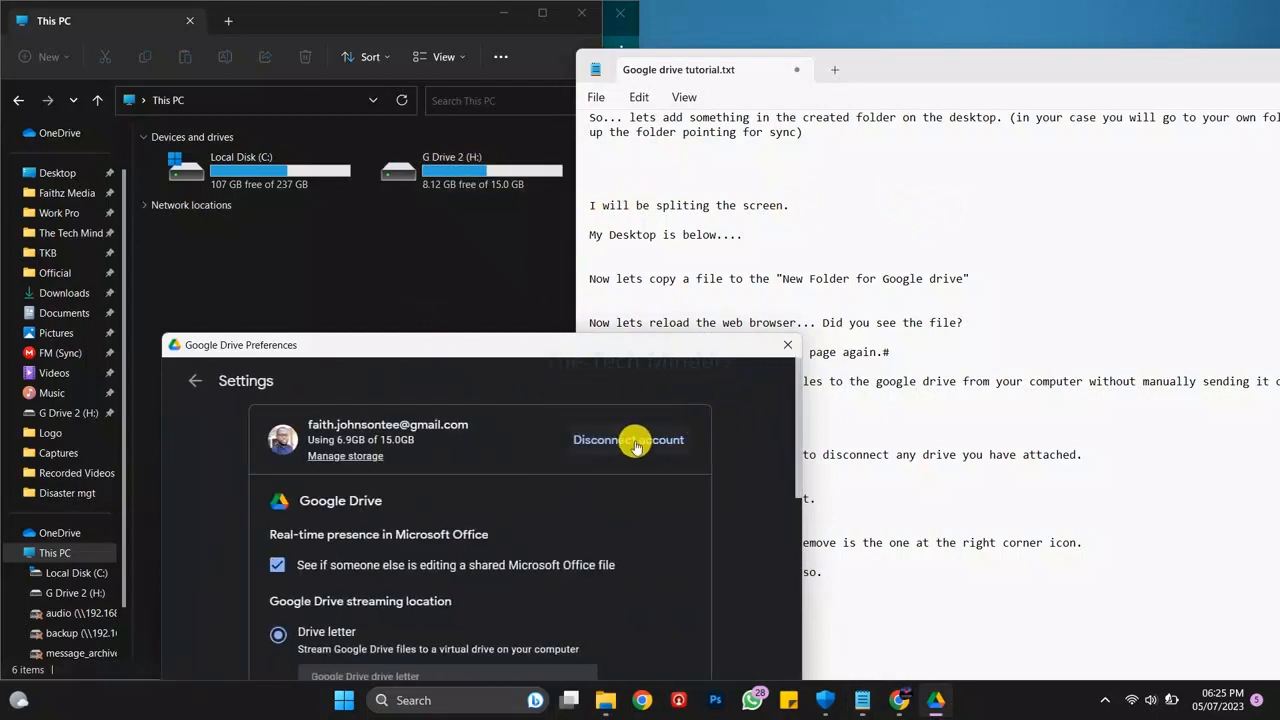
{"action": "left_click", "coordinate": [630, 440]}
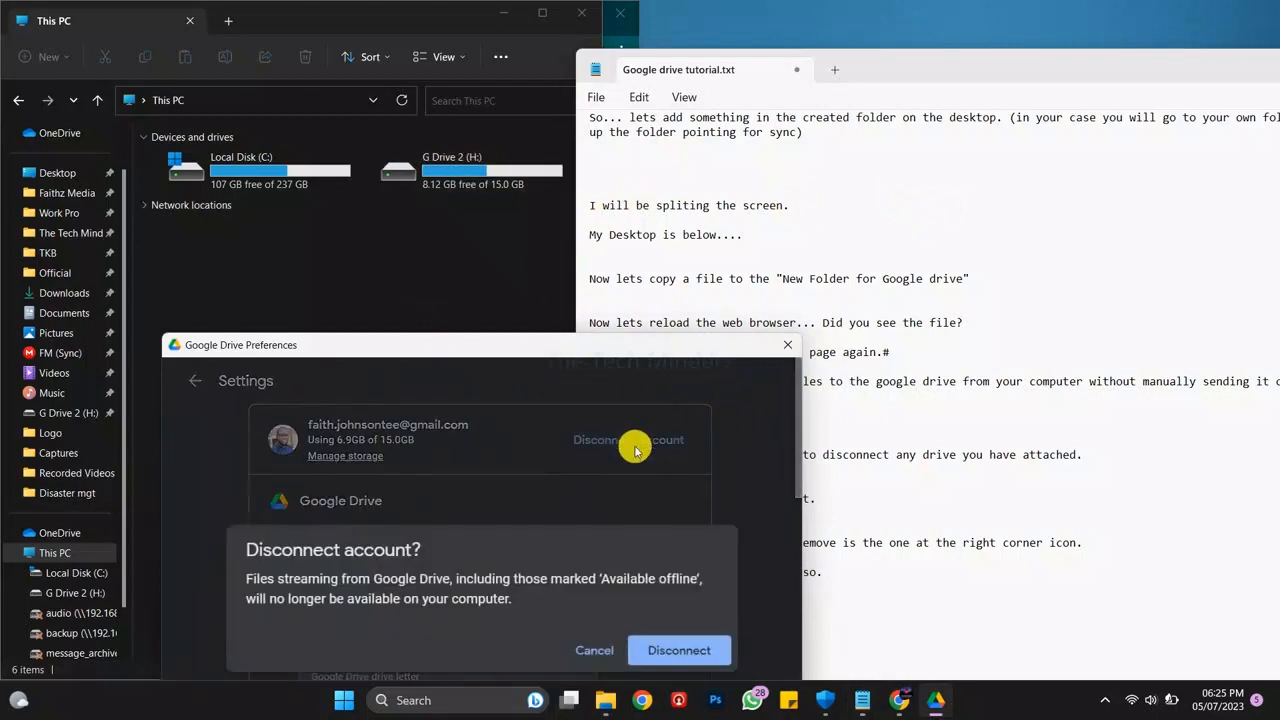
{"action": "left_click", "coordinate": [671, 651]}
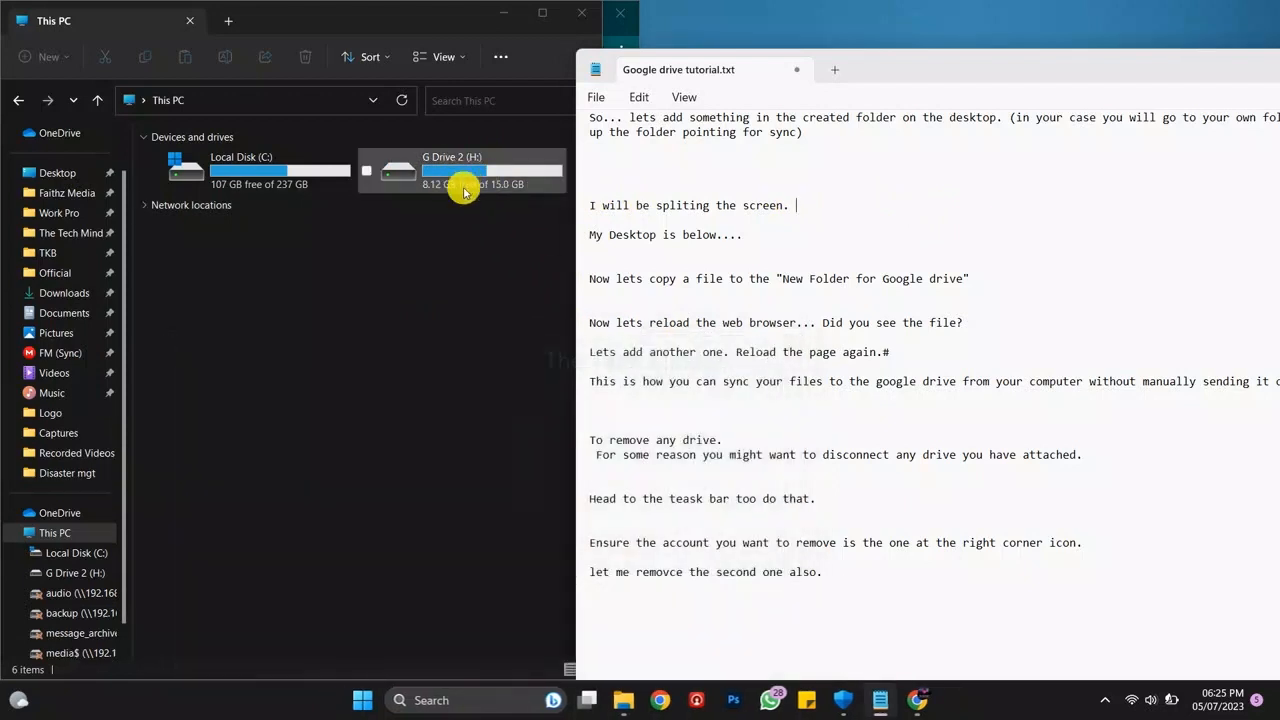
- Add "I have just disconnect the 2 accounts." and "For any question. kindly put your question down in thte comment section." to the text file
{"action": "left_click", "coordinate": [875, 584]}
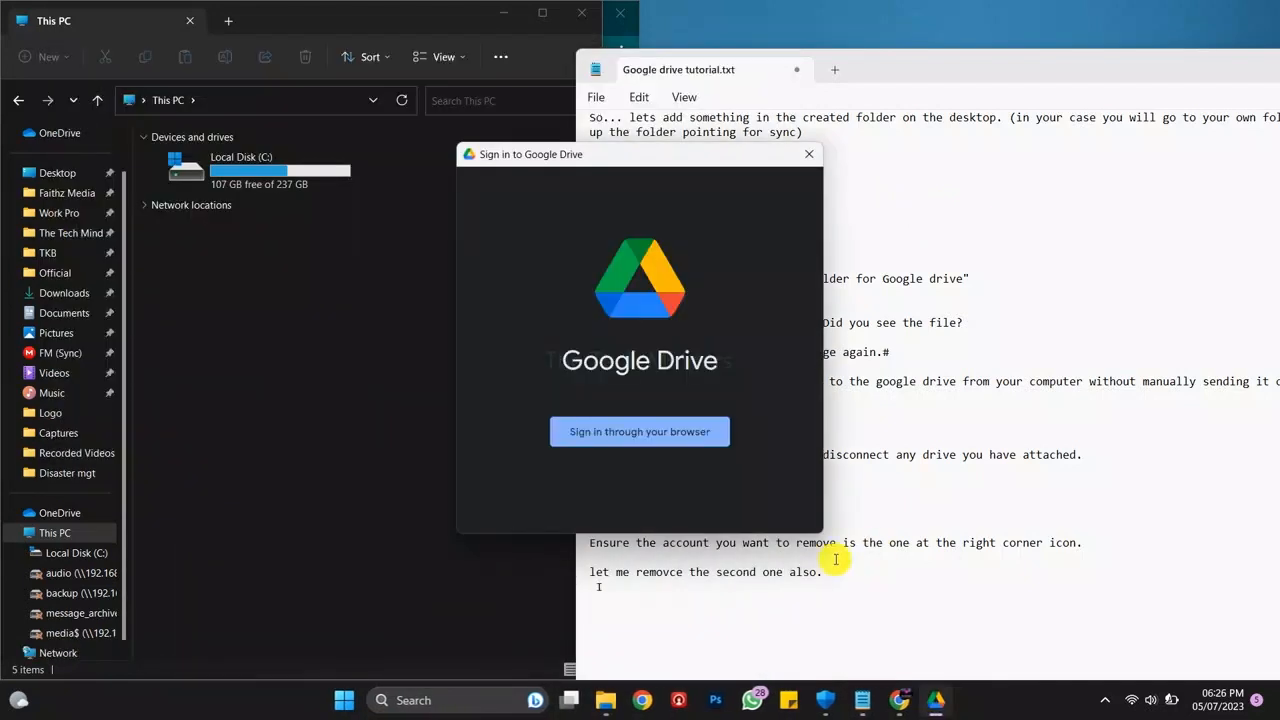
{"action": "left_click", "coordinate": [818, 597]}
{"action": "key", "text": "BackSpace"}
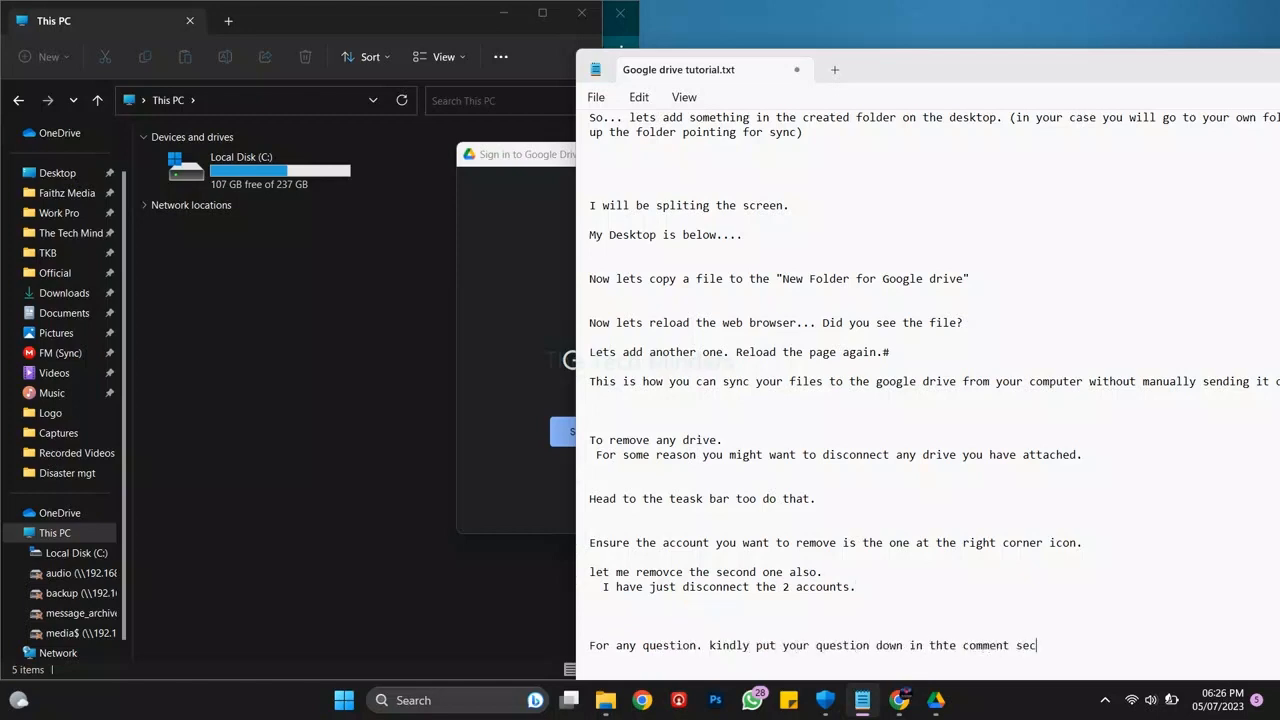
{"action": "type", "text": "."}
- Add the line "Dont forget to like, Share and subscribe to our channel." below the comment section note
{"action": "key", "text": "Return"}
{"action": "key", "text": "Return"}
{"action": "key", "text": "Return"}
{"action": "type", "text": "Dont forget to ike"}
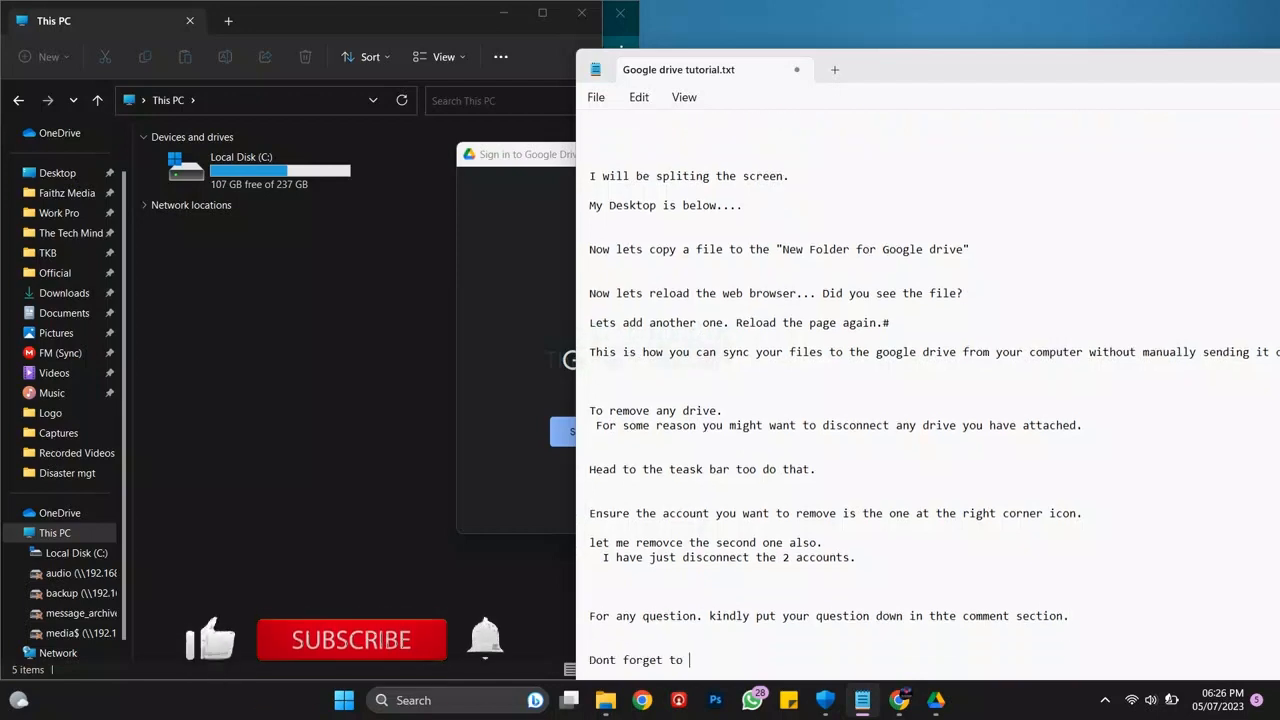
{"action": "key", "text": "BackSpace"}
{"action": "key", "text": "BackSpace"}
{"action": "key", "text": "BackSpace"}
{"action": "type", "text": "like, Share and "}
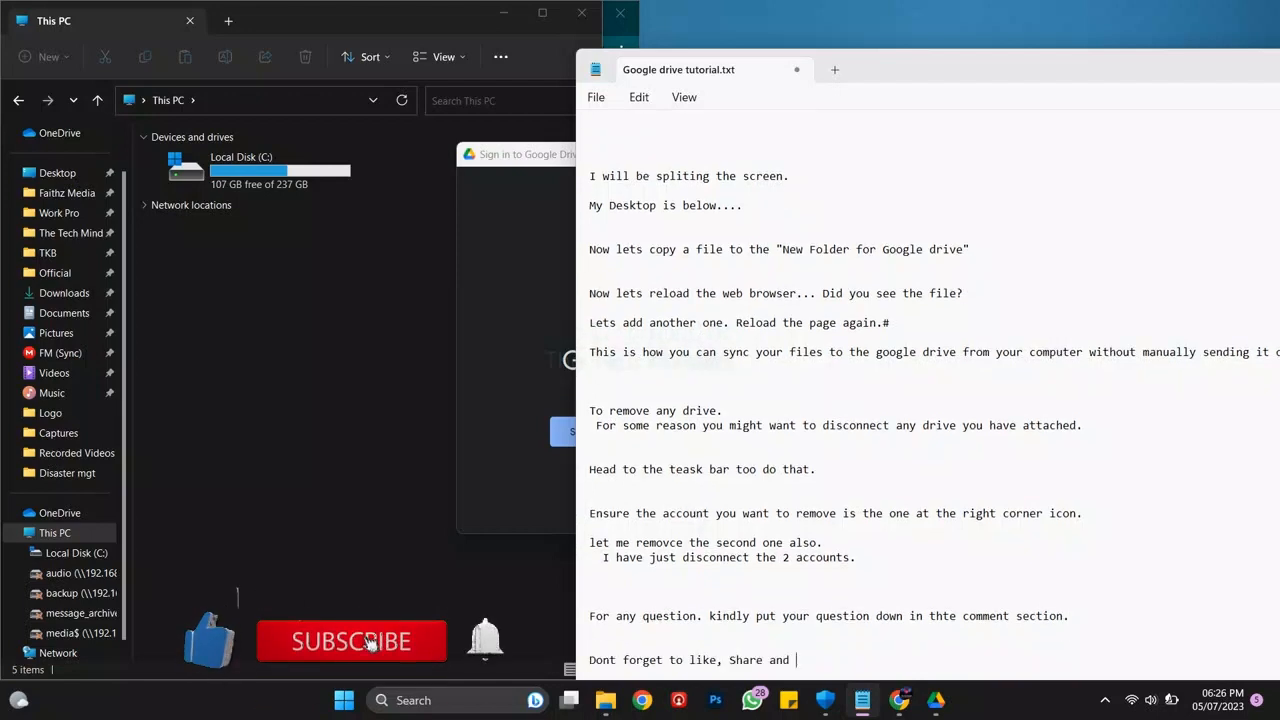
{"action": "type", "text": "subscribe to our channel."}
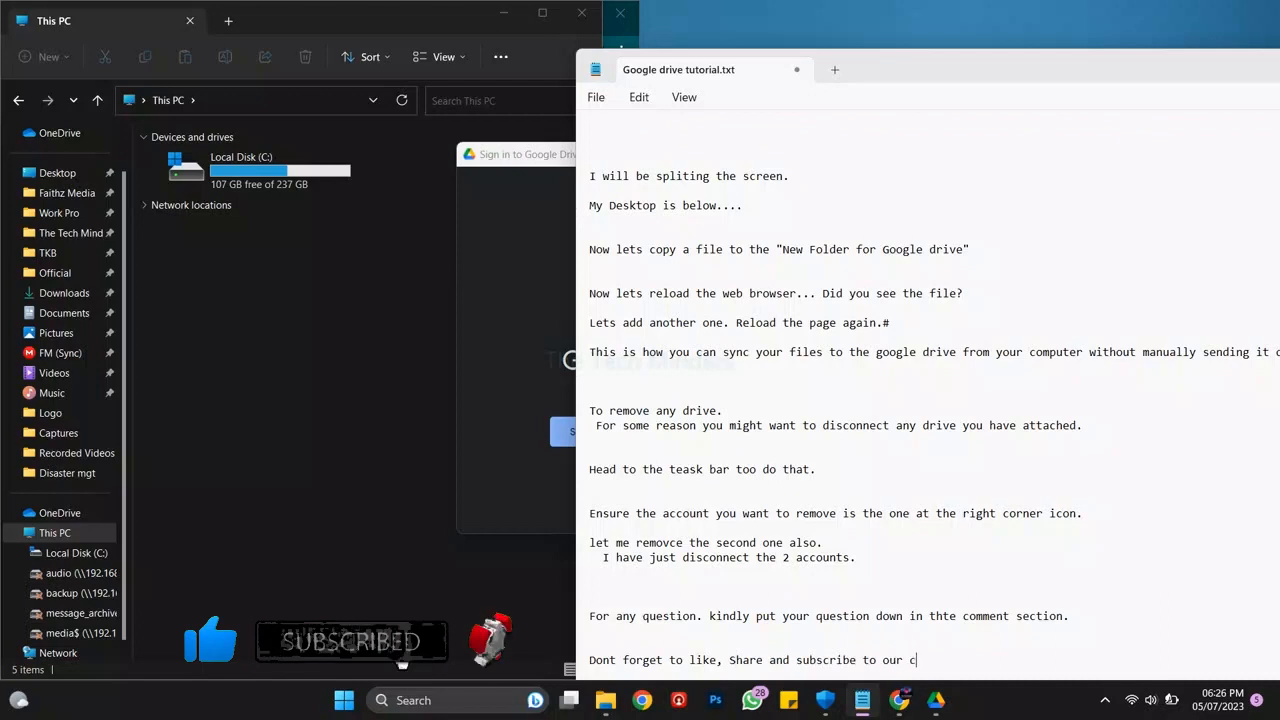
- Add the lines "There is more coming." and "Watch out for how to sync your files on the computer to Mega cloud services."
{"action": "key", "text": "Return"}
{"action": "key", "text": "Return"}
{"action": "key", "text": "Return"}
{"action": "type", "text": "There is mor"}
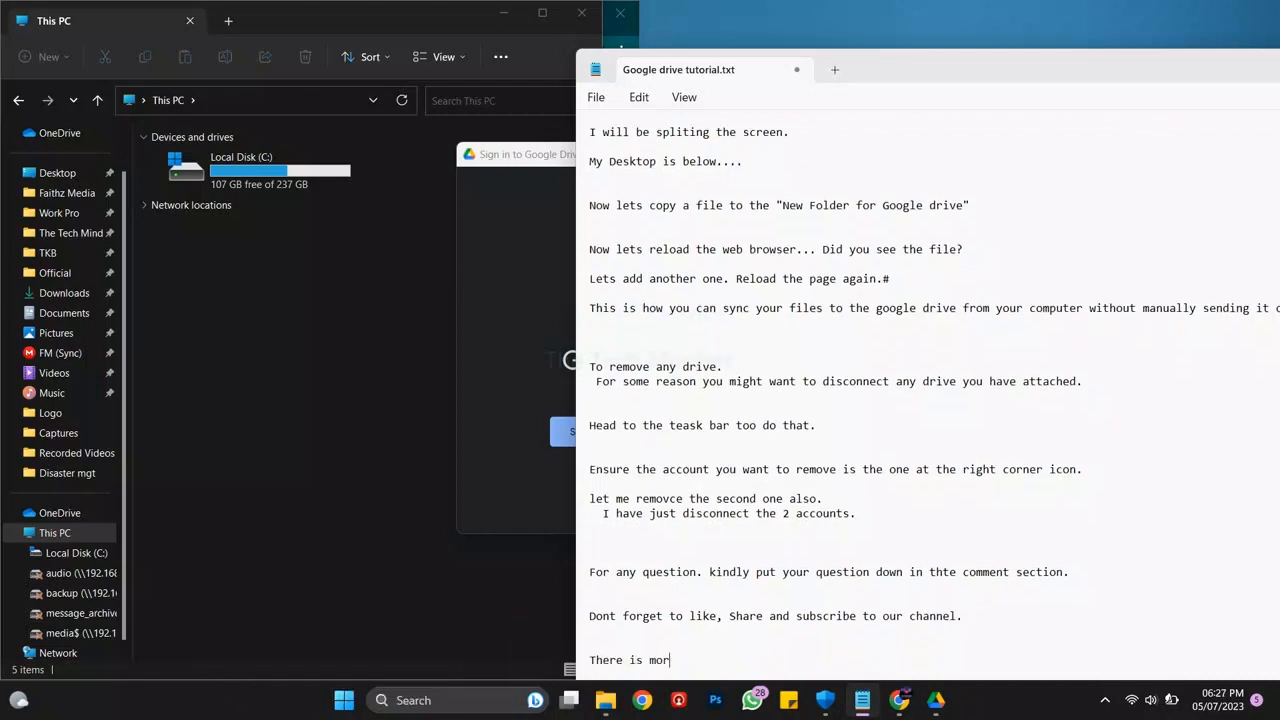
{"action": "type", "text": "e coming."}
{"action": "key", "text": "Return"}
{"action": "key", "text": "Return"}
{"action": "type", "text": "sync your files on the computer to "}
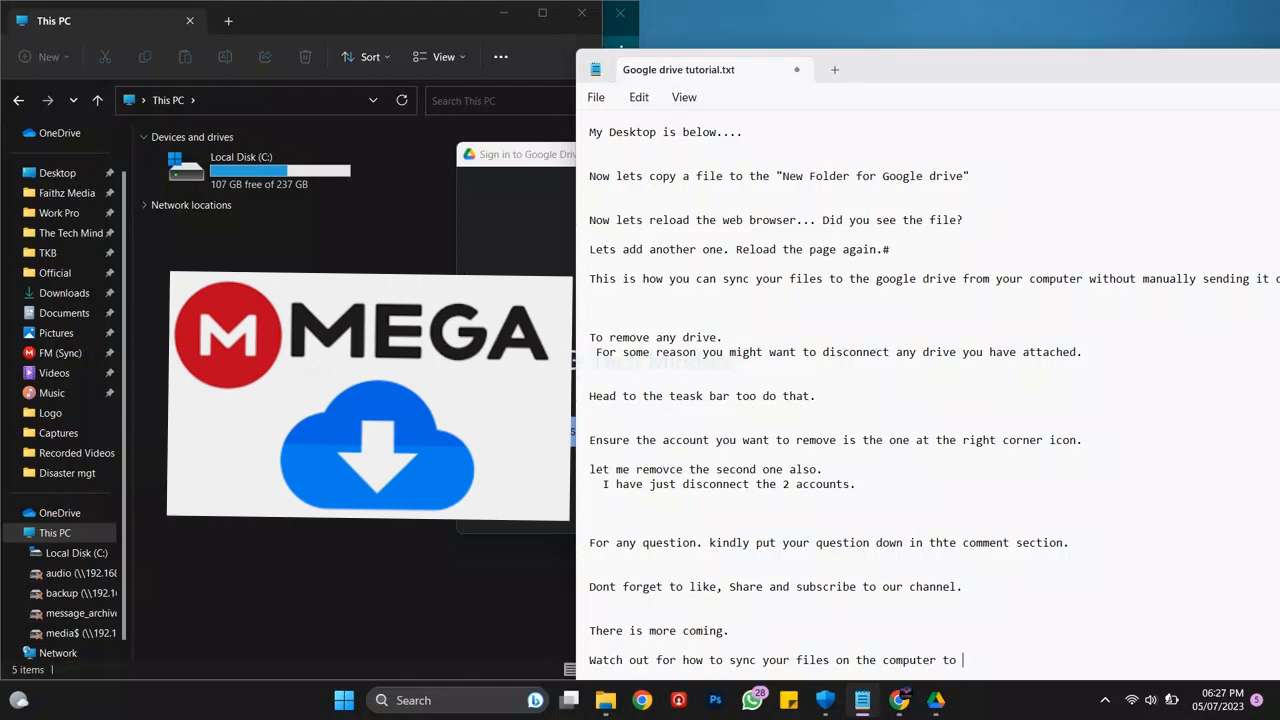
{"action": "type", "text": "Mega clou"}
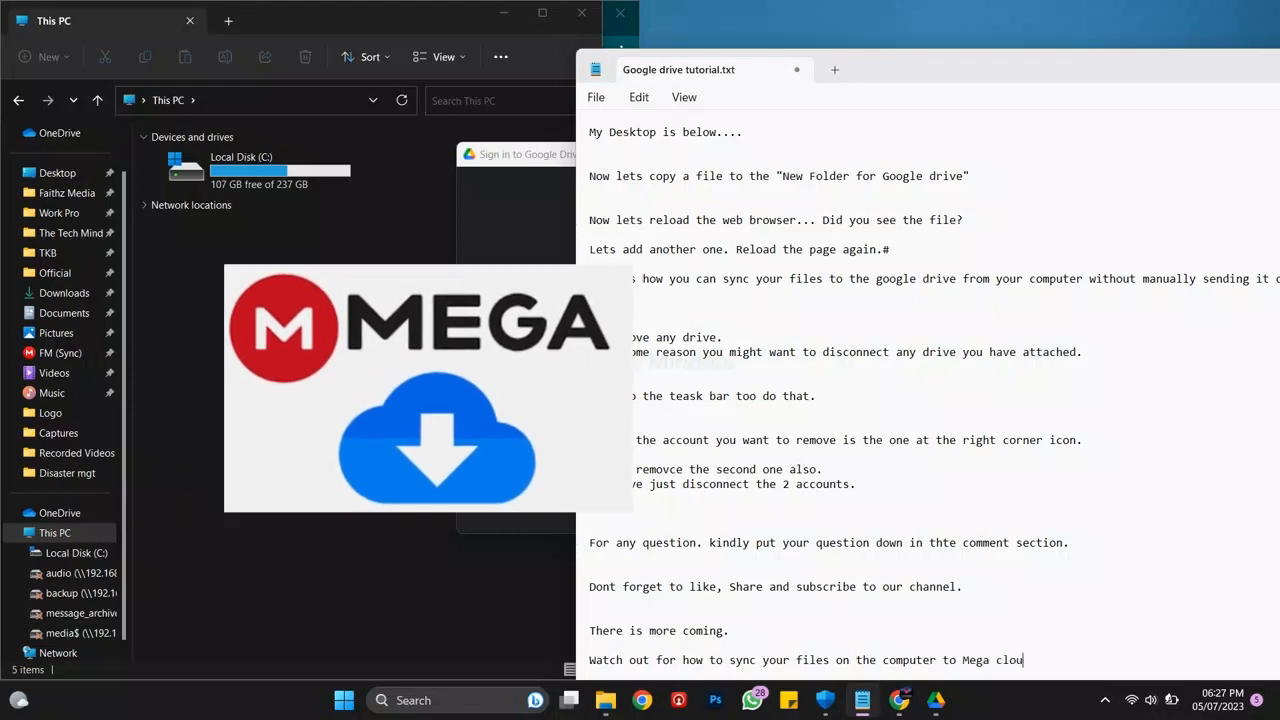
{"action": "type", "text": "d services."}
- Add the farewell "Enjoy your day. thank" a few lines below at the end of the text file
{"action": "key", "text": "Return"}
{"action": "key", "text": "Return"}
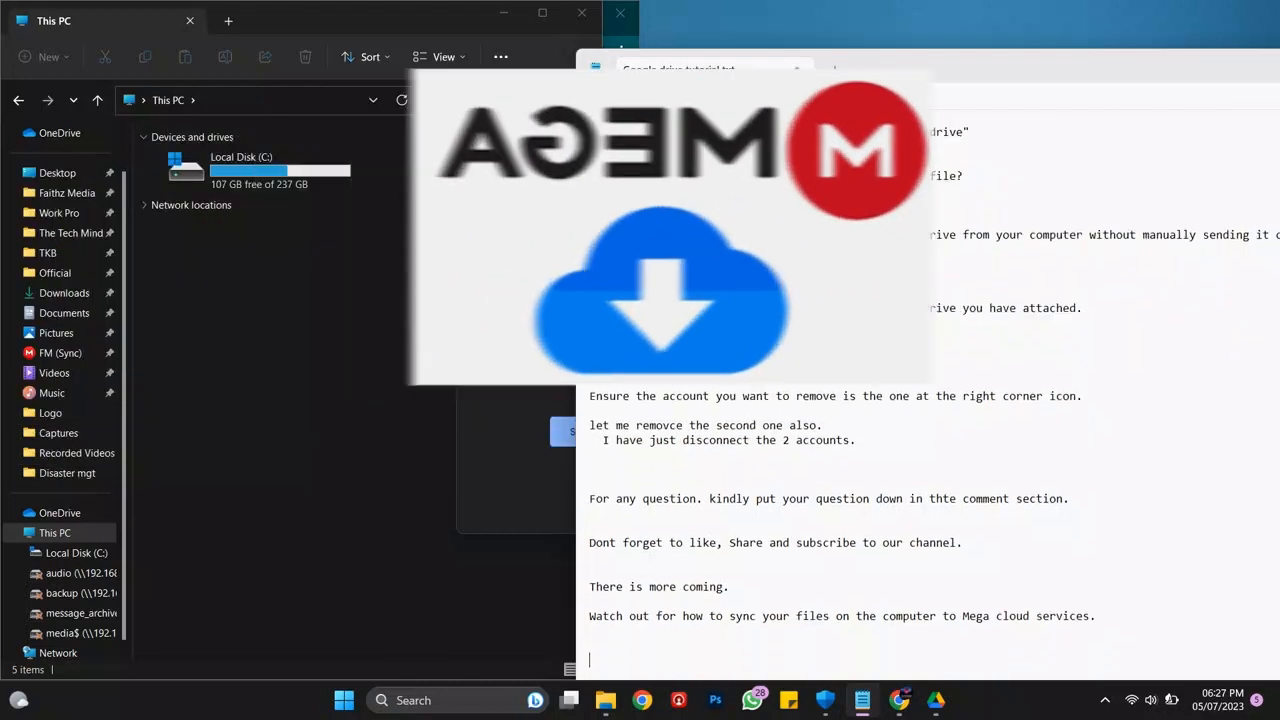
{"action": "key", "text": "Return"}
{"action": "type", "text": "Enjoy your day. thank"}
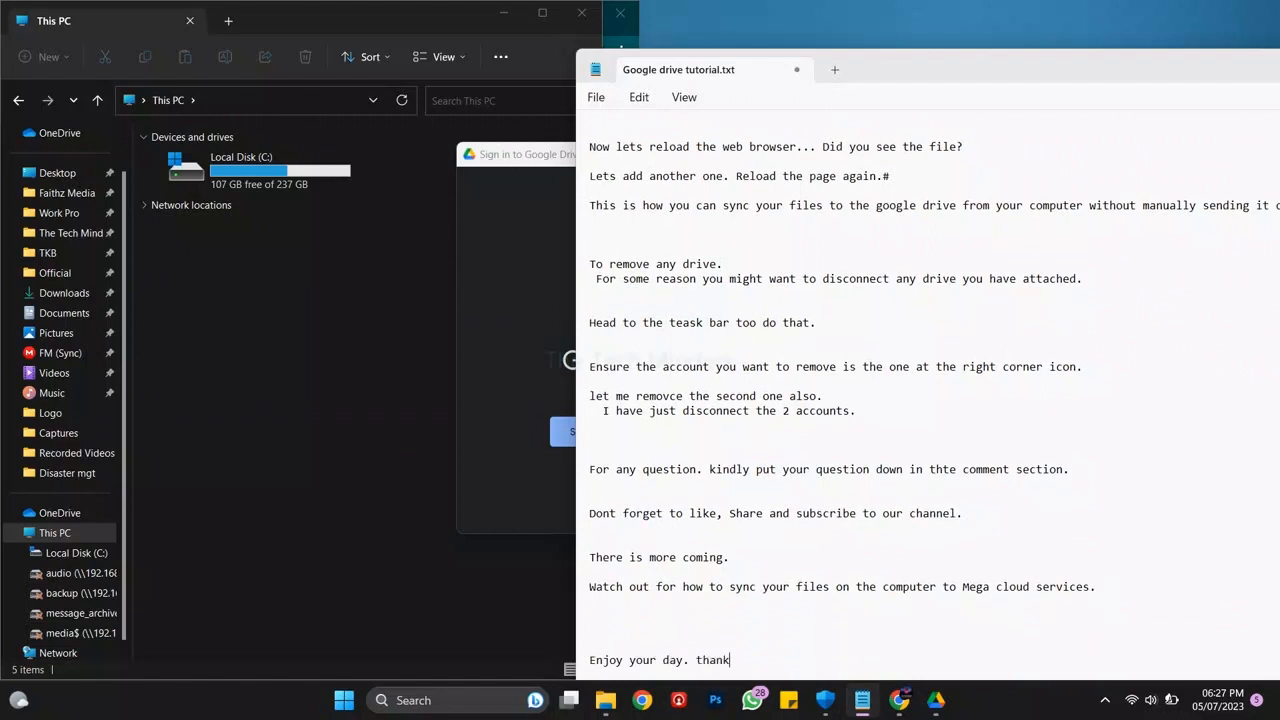